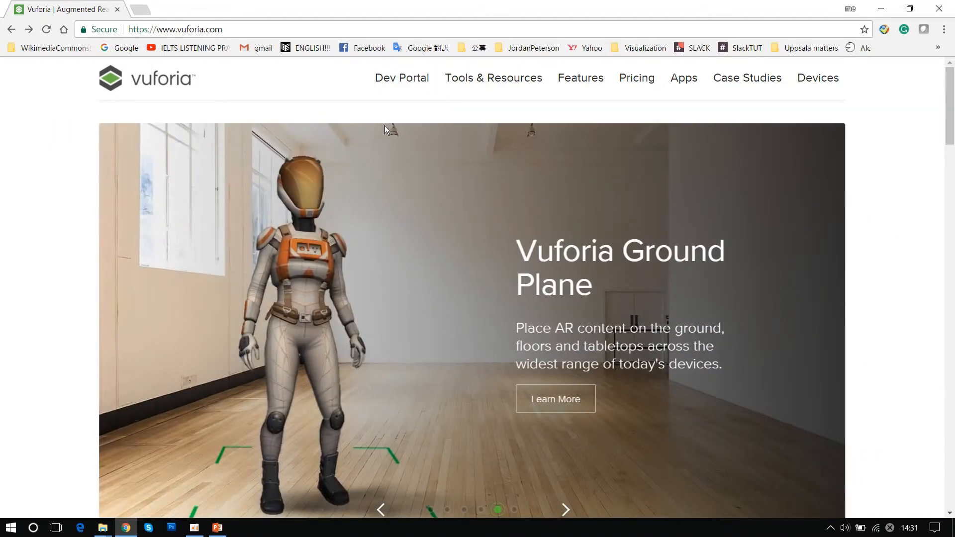
# - Open the Vuforia Developer Portal's registration page and look through the fields of the account form
pyautogui.click(403, 82)
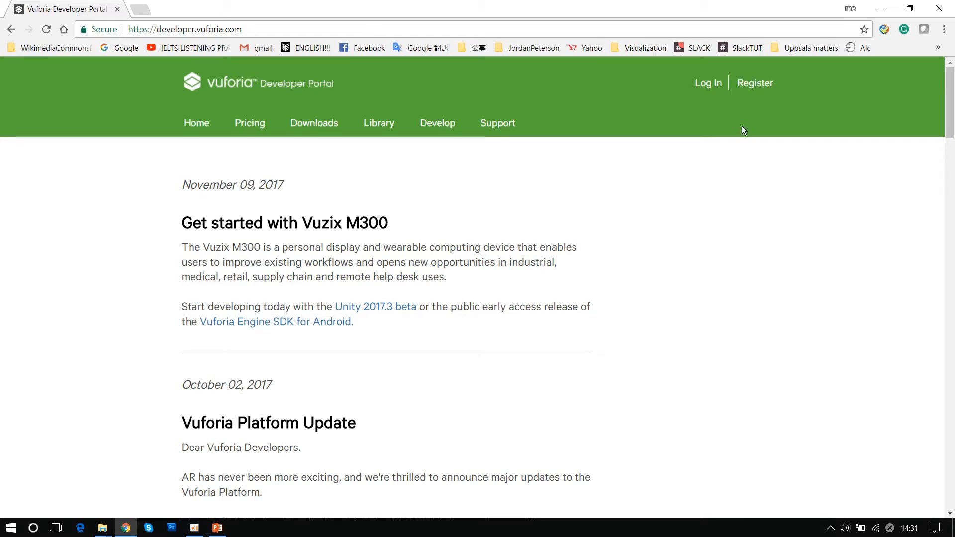
pyautogui.click(758, 87)
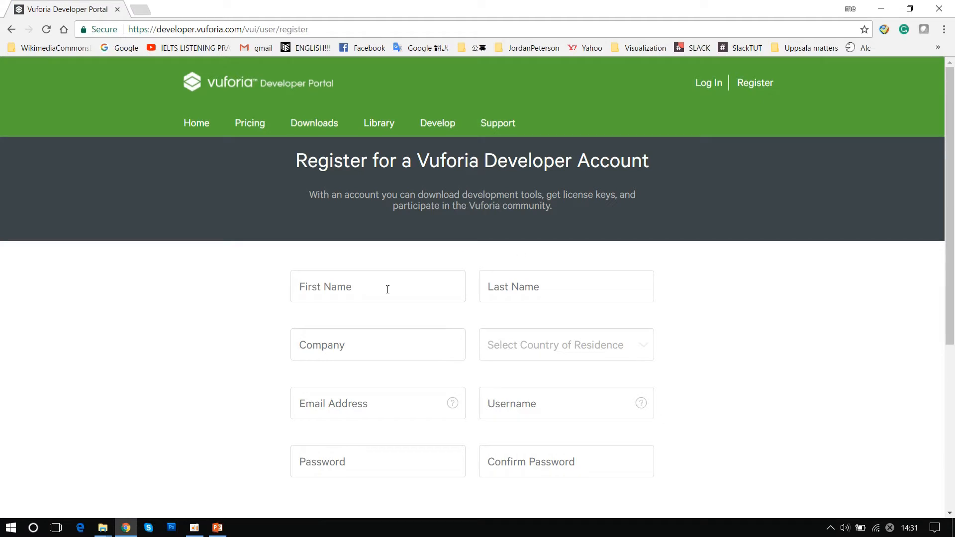
pyautogui.click(348, 287)
pyautogui.click(526, 291)
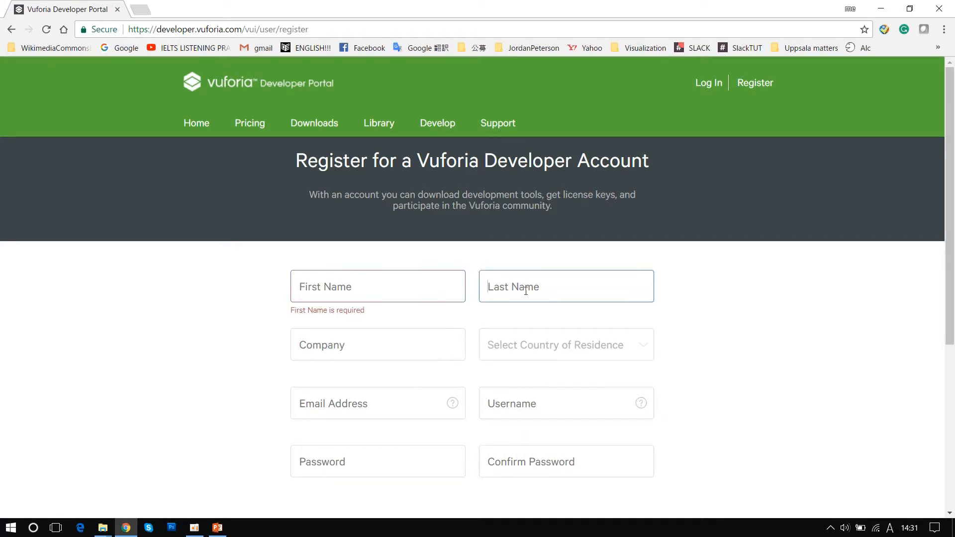
pyautogui.click(398, 342)
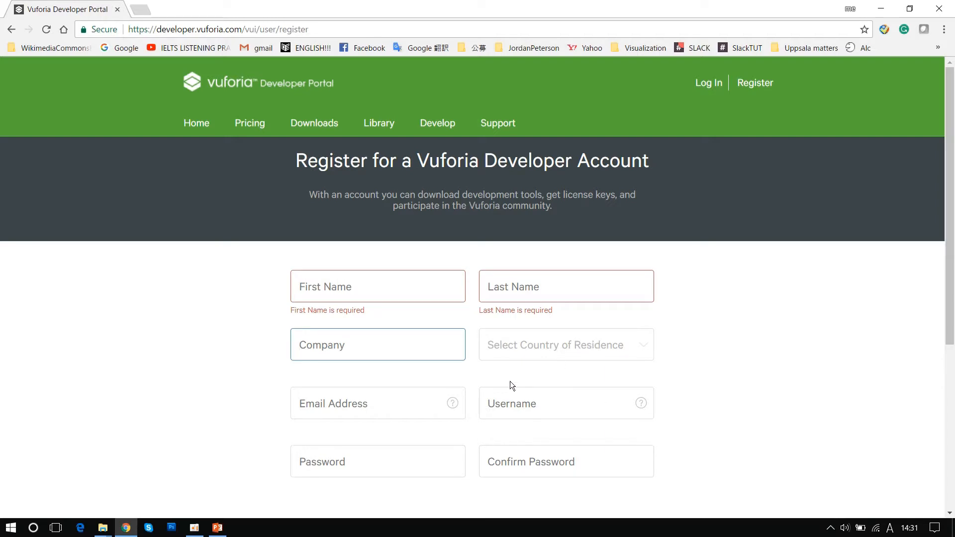
pyautogui.click(392, 409)
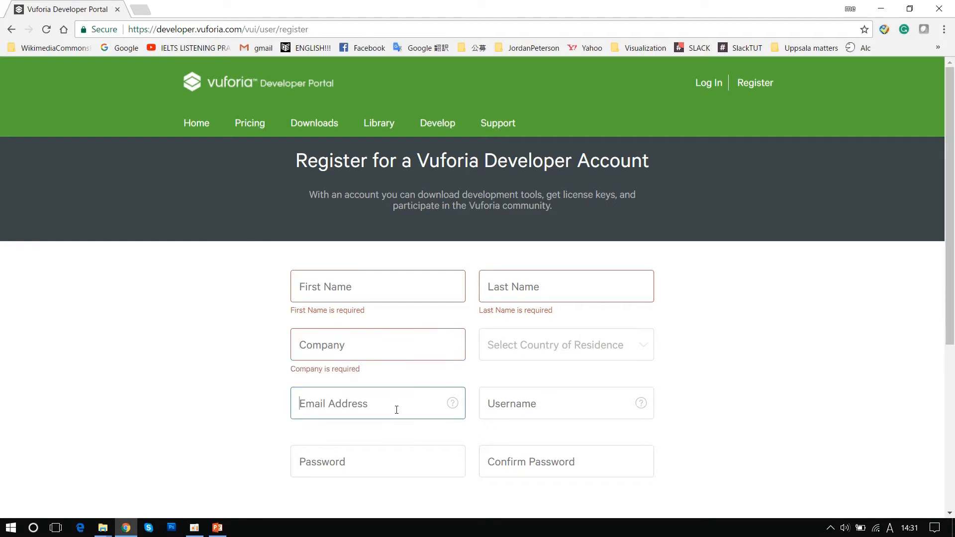
pyautogui.click(544, 404)
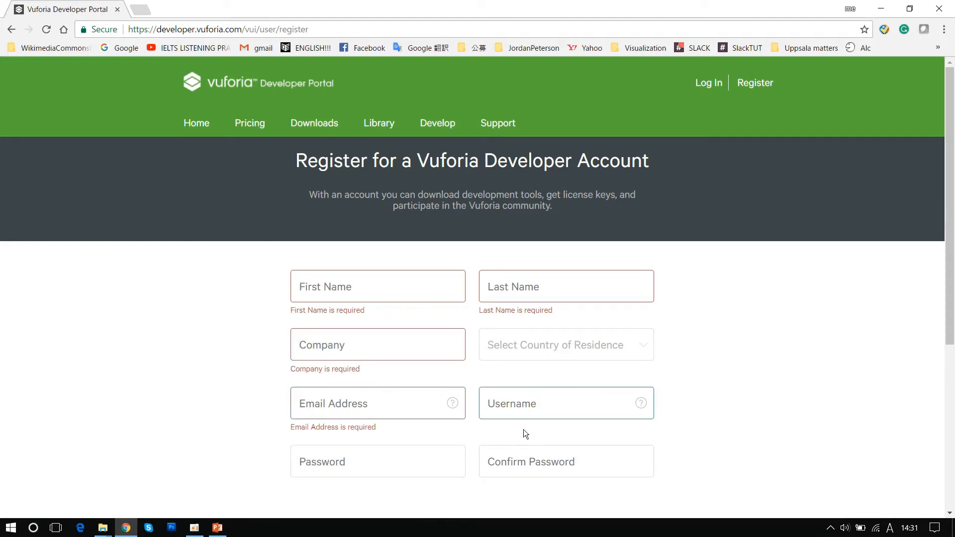
pyautogui.scroll(-5, 662, 436)
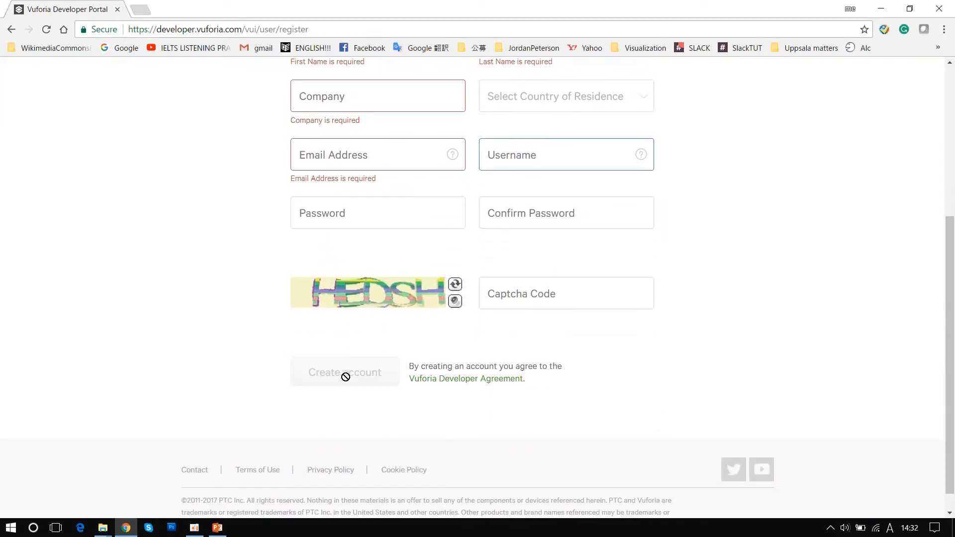
pyautogui.scroll(1, 691, 303)
pyautogui.scroll(5, 691, 303)
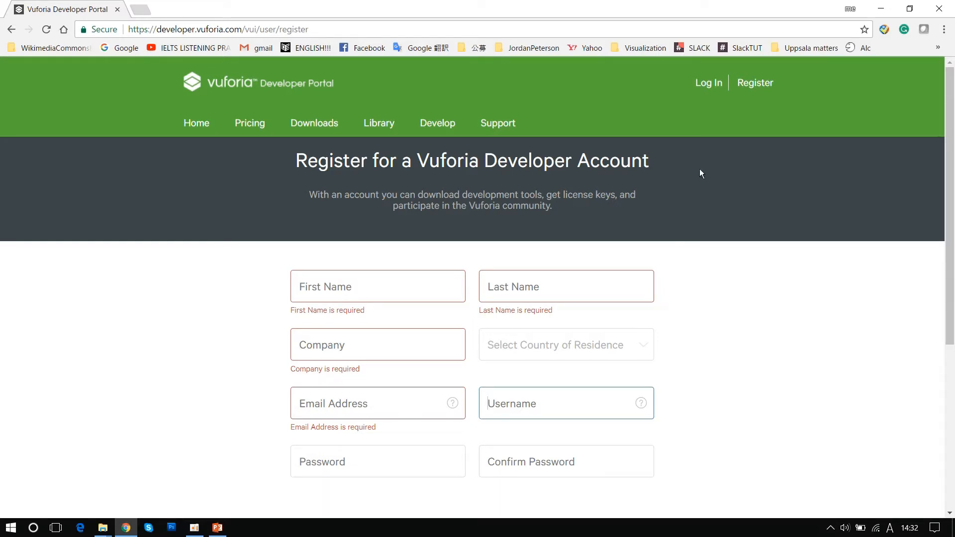
# - Log in to the Vuforia Developer Portal with the account's e-mail address and password
pyautogui.click(709, 86)
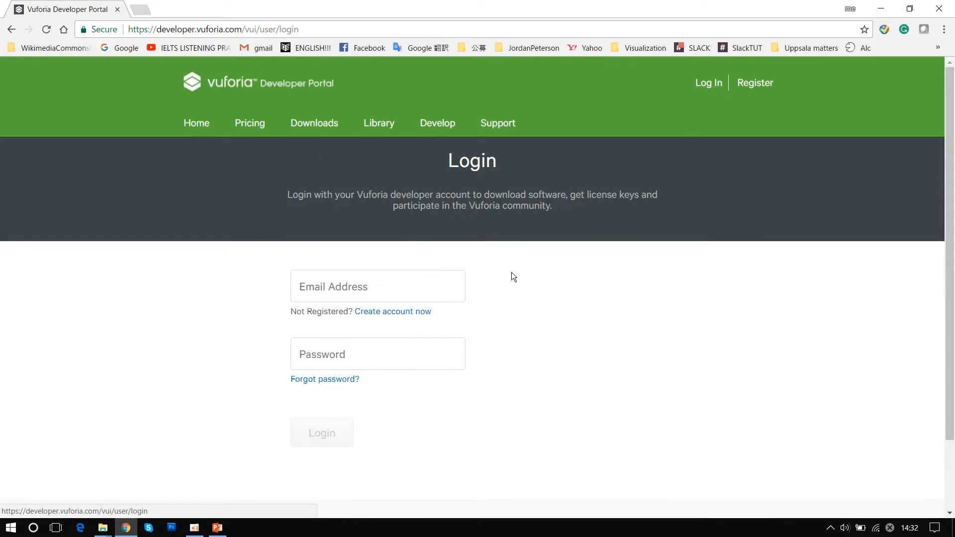
pyautogui.click(439, 288)
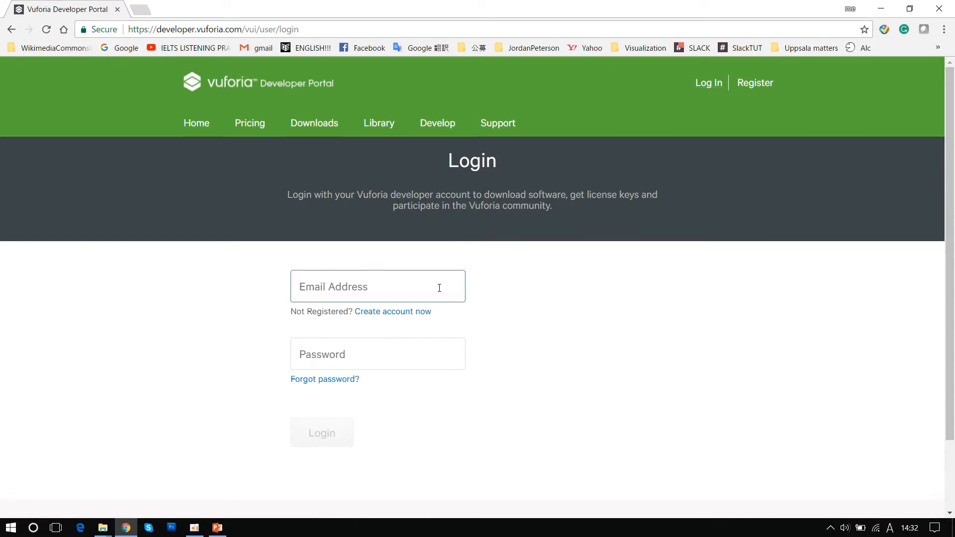
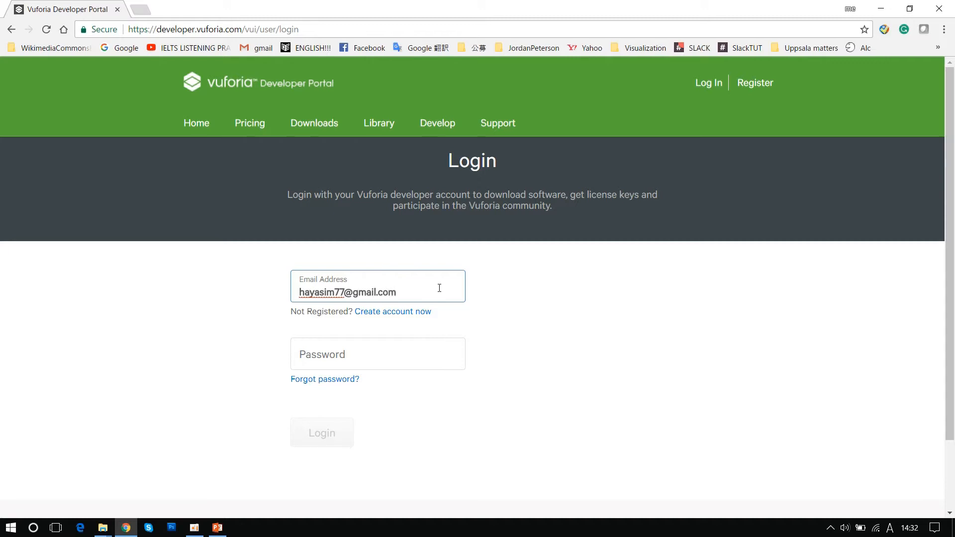
pyautogui.press('Tab')
pyautogui.press('Tab')
pyautogui.write('••••••••••••')
pyautogui.press('Return')
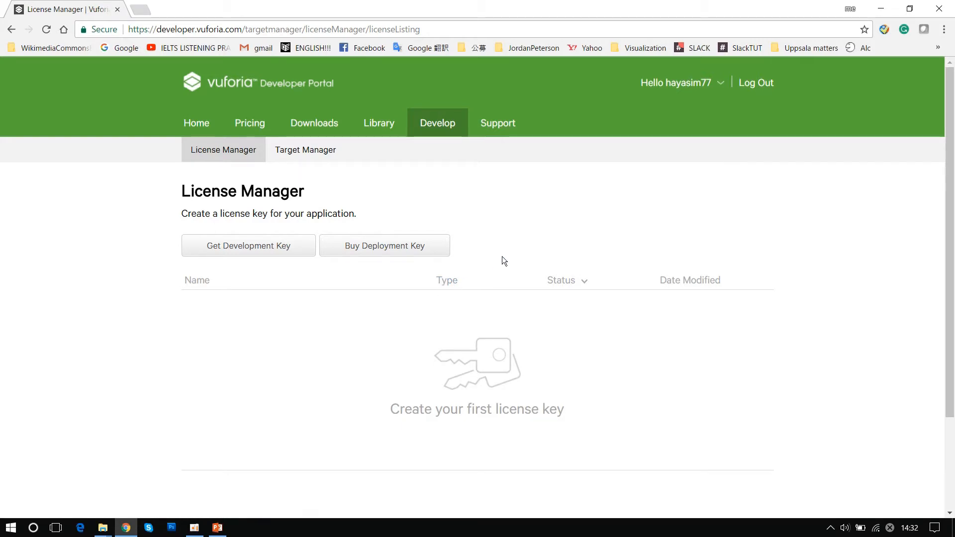
# - Start the download of the legacy Unity Extension from the SDK downloads, agreeing to the software license, and cancel the download
pyautogui.click(317, 126)
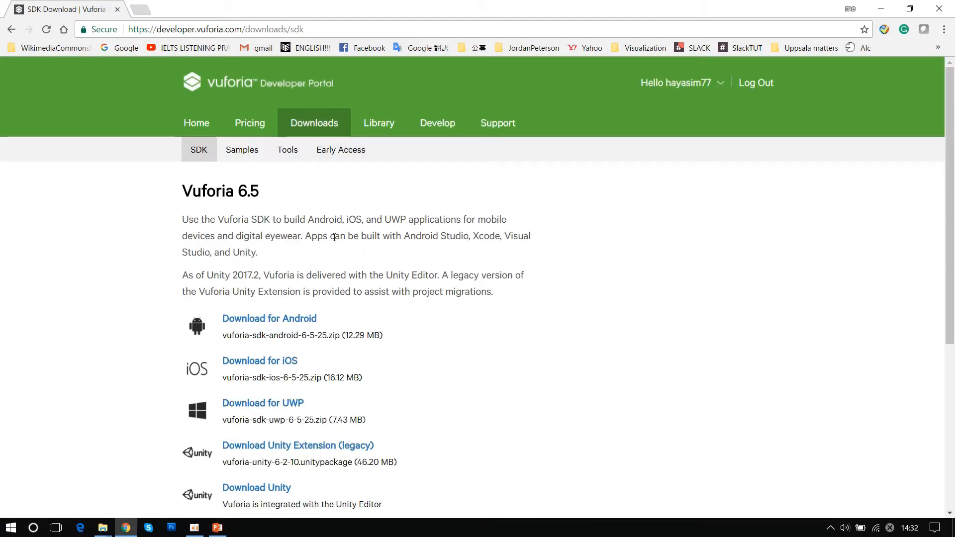
pyautogui.scroll(-2, 336, 229)
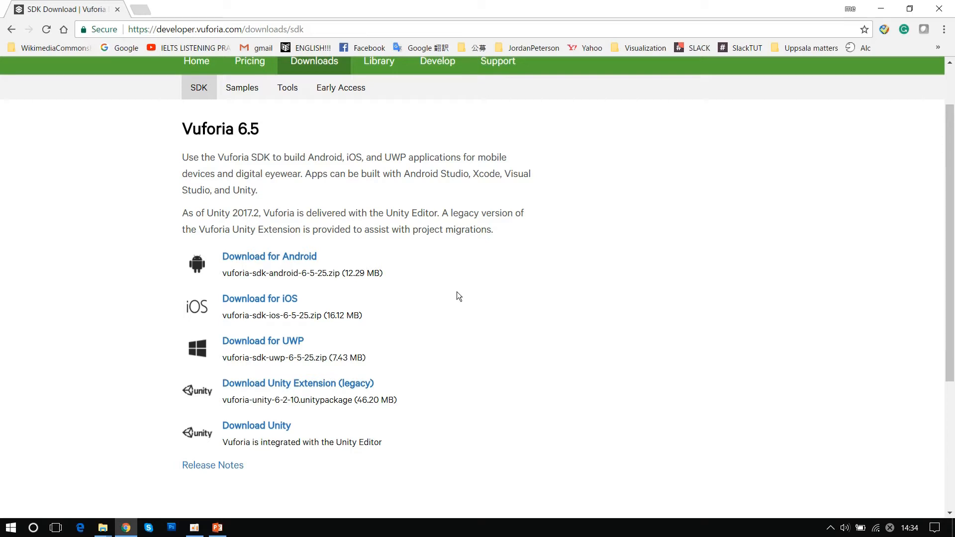
pyautogui.click(292, 387)
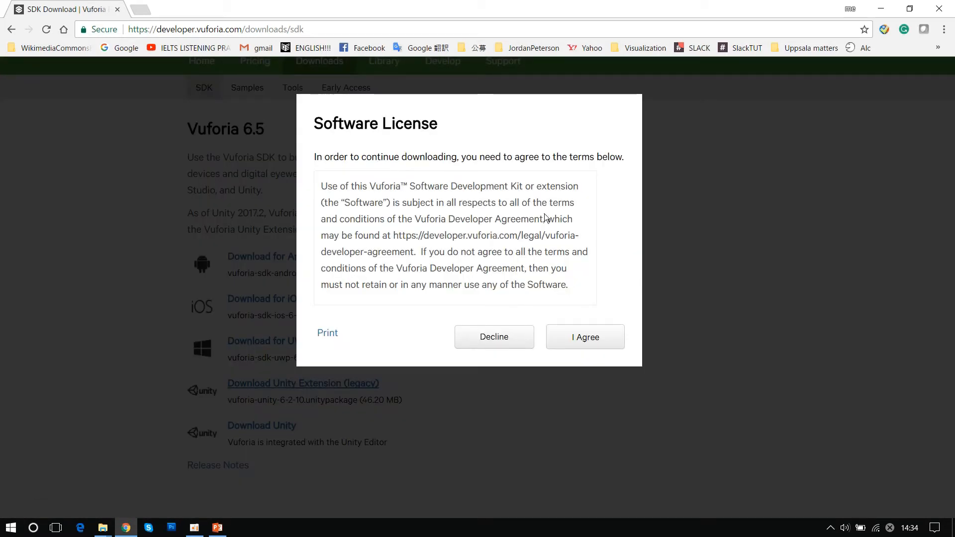
pyautogui.click(587, 342)
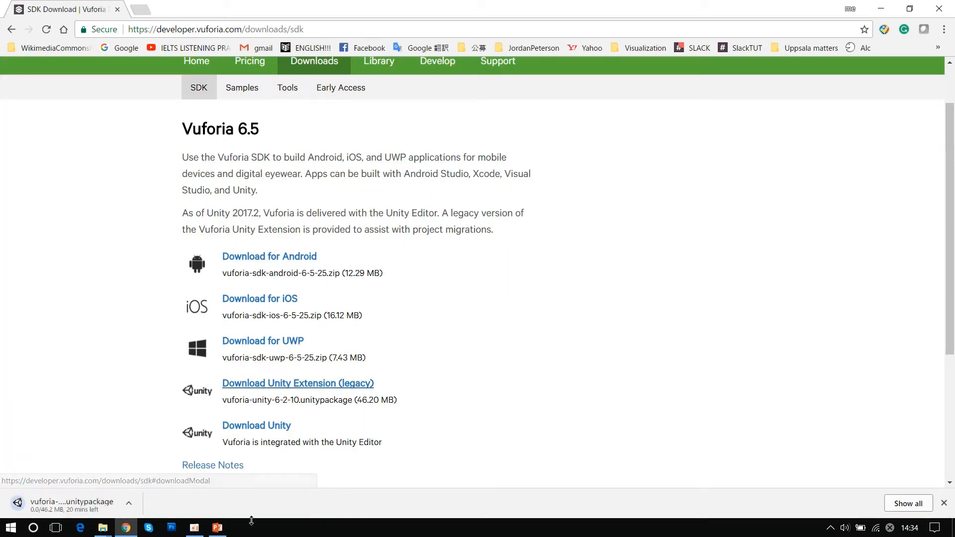
pyautogui.click(129, 506)
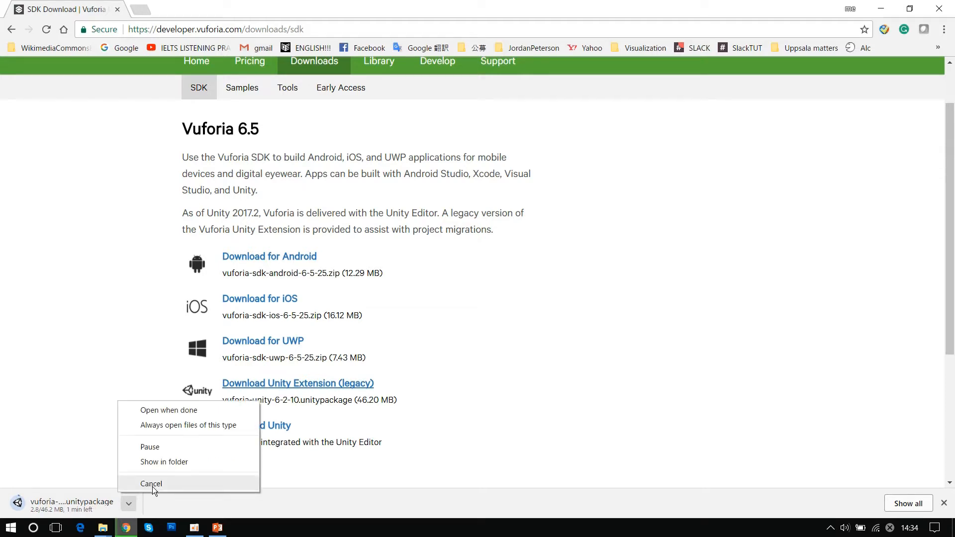
pyautogui.click(151, 485)
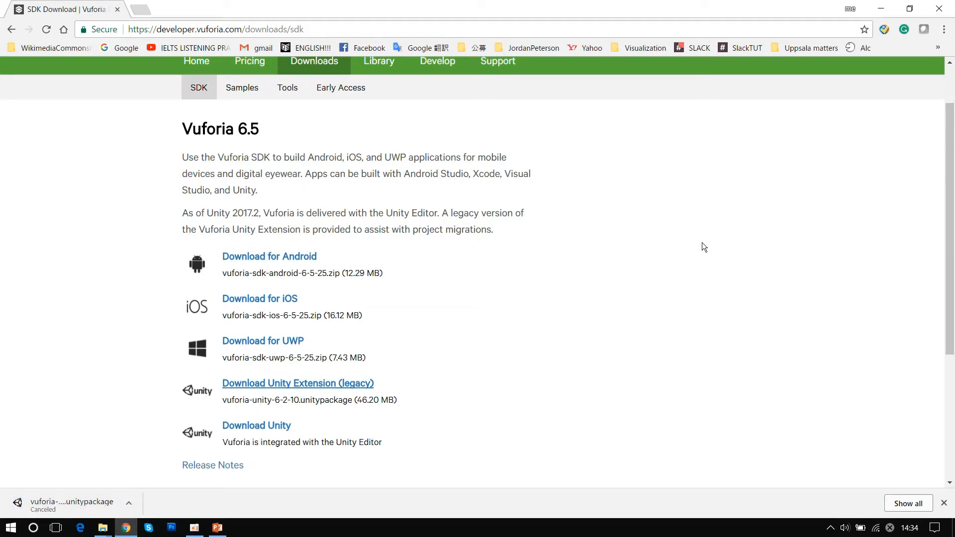
# - Minimize the browser, presentation and file explorer windows and launch Unity 2017.2.0f3 (64-bit) from the desktop
pyautogui.click(881, 10)
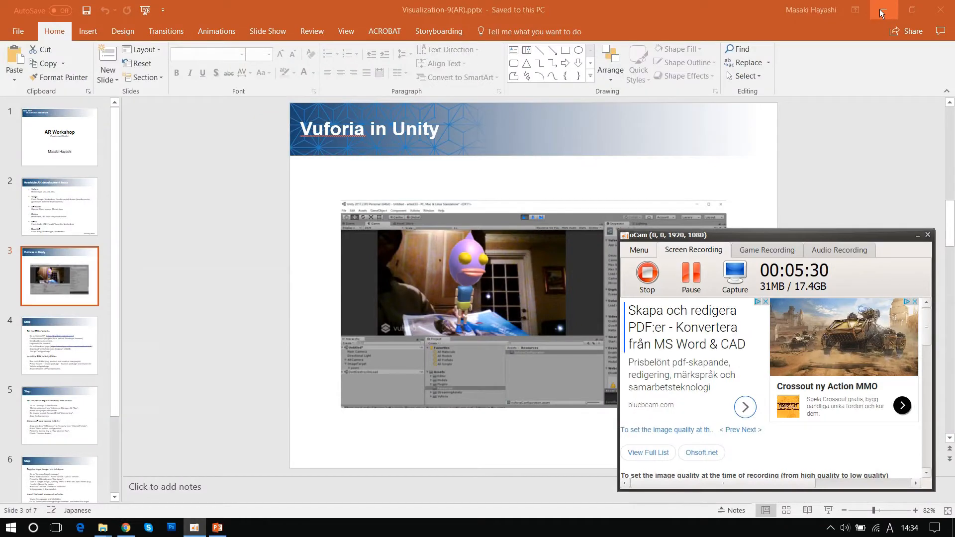
pyautogui.click(880, 10)
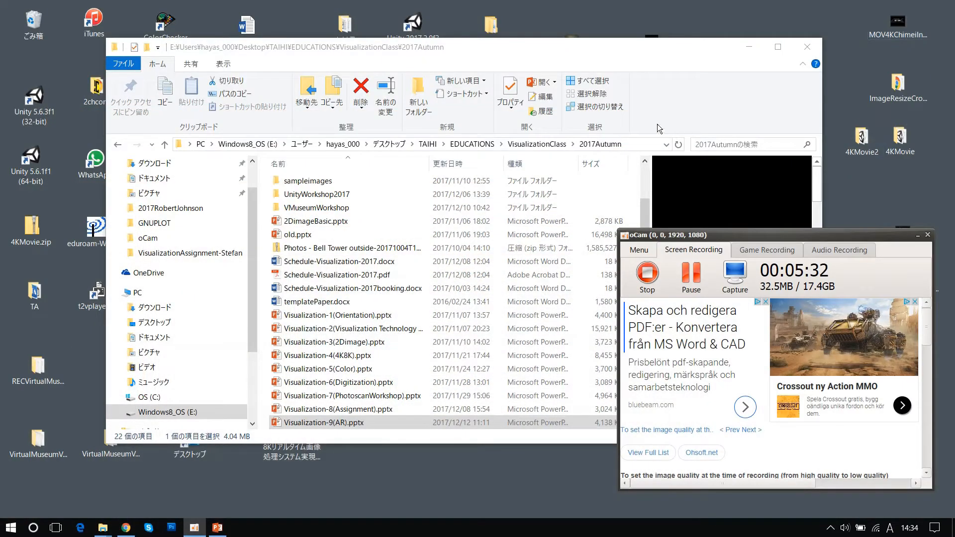
pyautogui.click(748, 47)
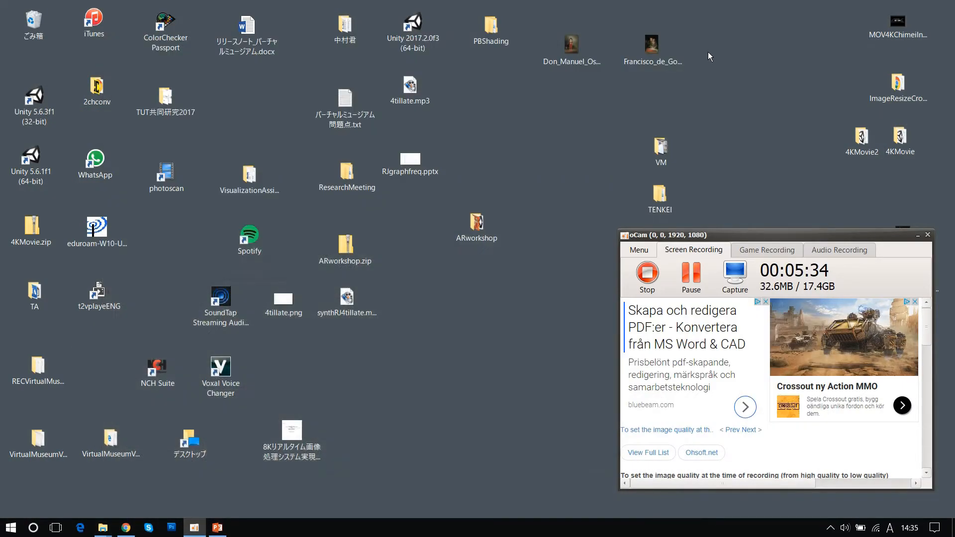
pyautogui.doubleClick(418, 23)
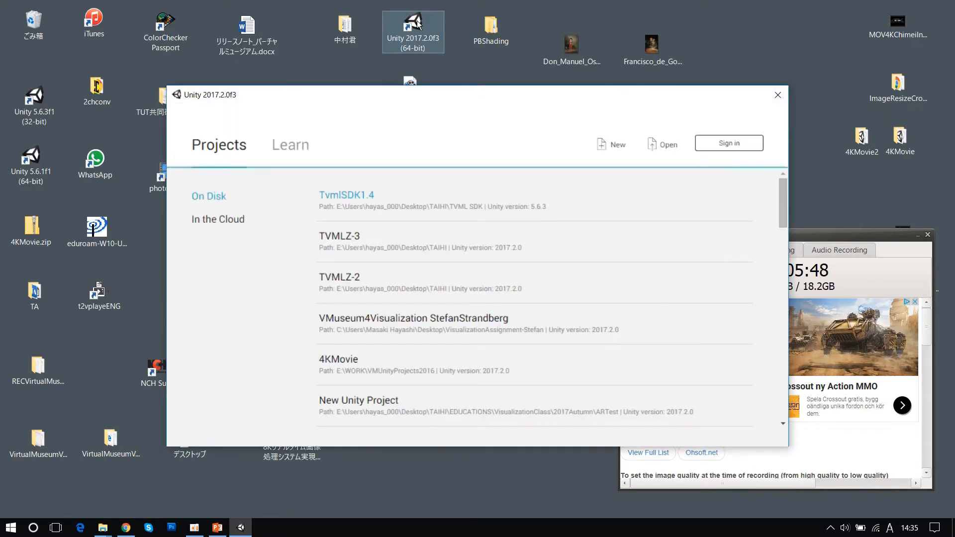
# - Create a new Unity project named artest99 and maximize the editor window
pyautogui.click(614, 149)
pyautogui.moveTo(465, 234); pyautogui.dragTo(347, 231)
pyautogui.write('artest')
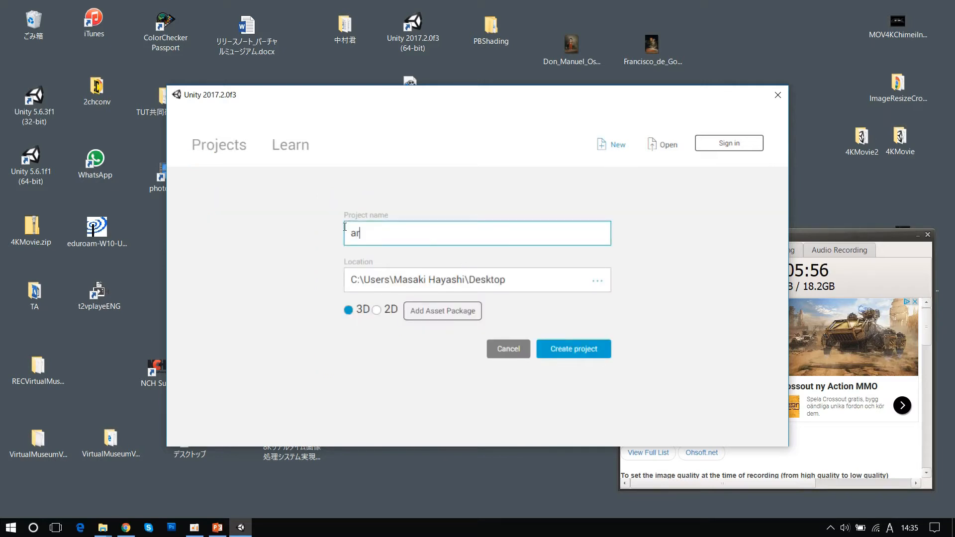
pyautogui.write('99')
pyautogui.press('Return')
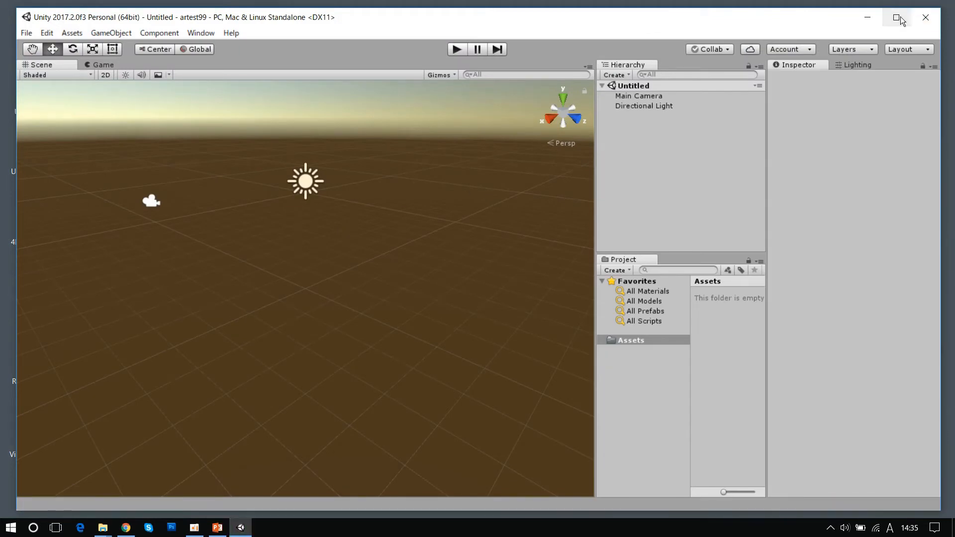
pyautogui.click(898, 17)
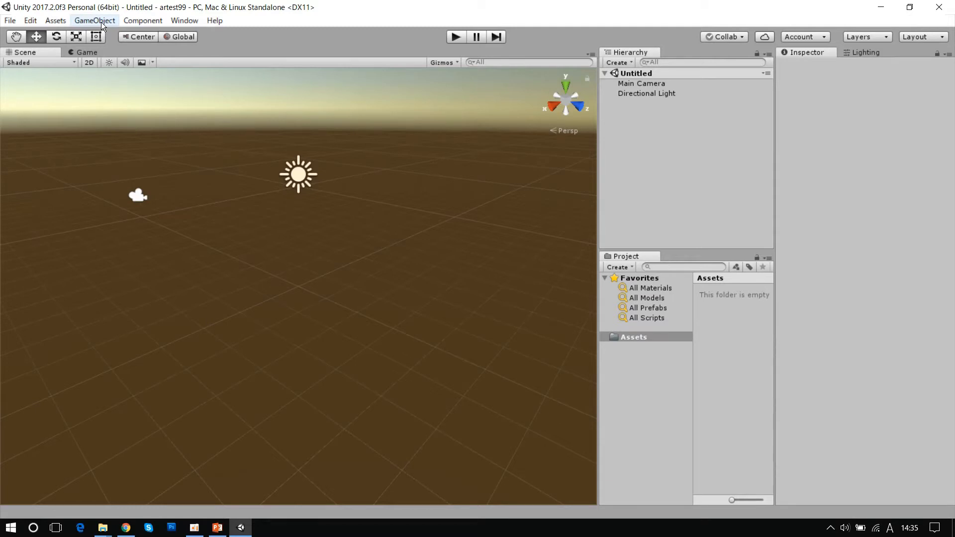
# - Open vuforia-unity-6-2-10.unitypackage from the desktop's ARworkshop folder as a custom package to import
pyautogui.click(55, 22)
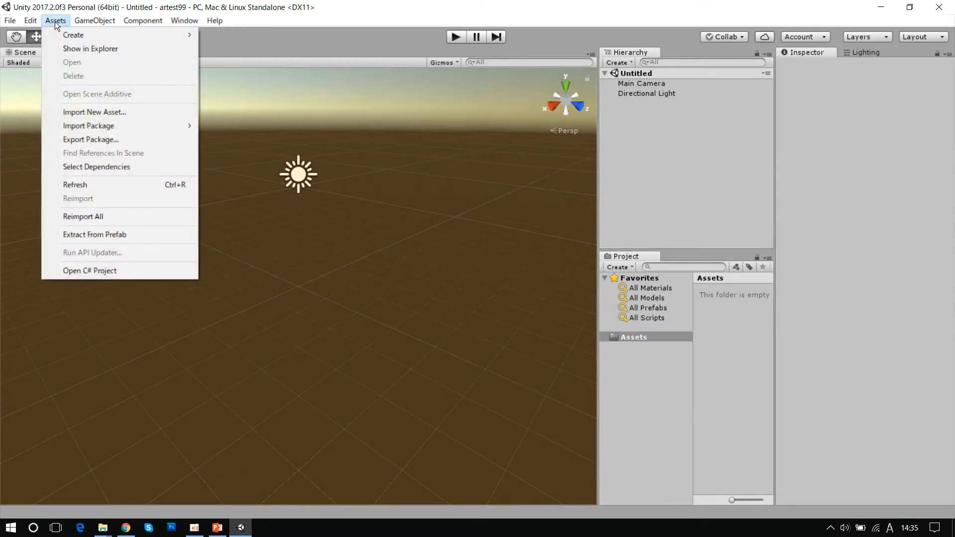
pyautogui.moveTo(81, 129)
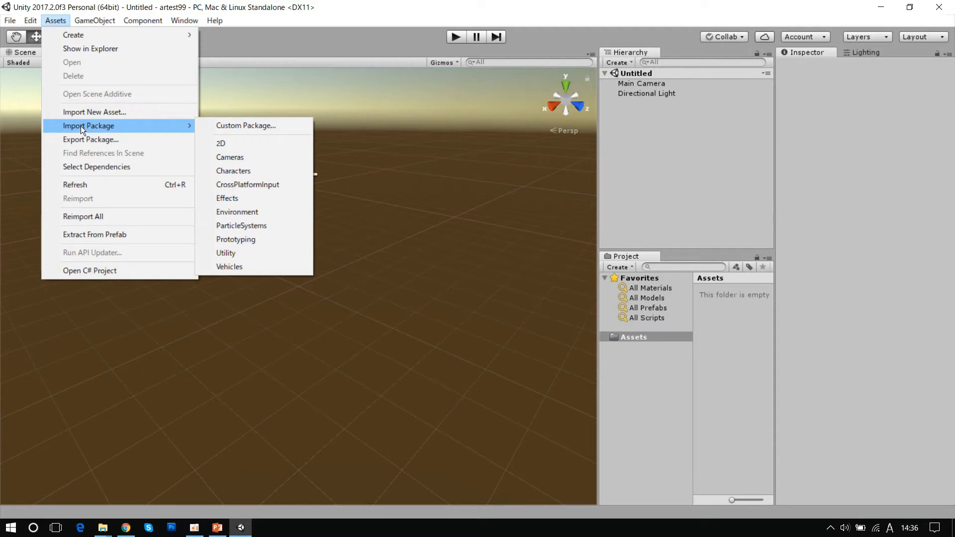
pyautogui.click(238, 125)
pyautogui.click(52, 180)
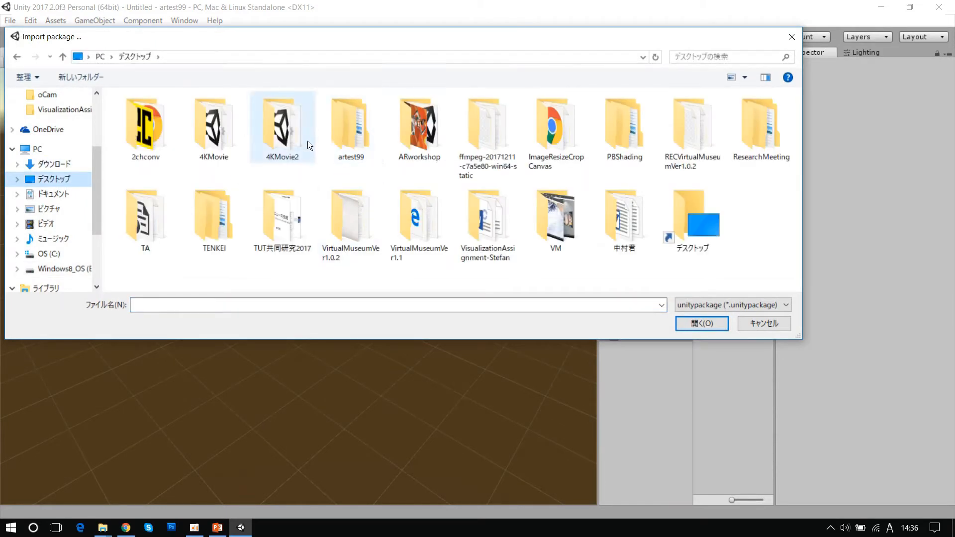
pyautogui.doubleClick(416, 137)
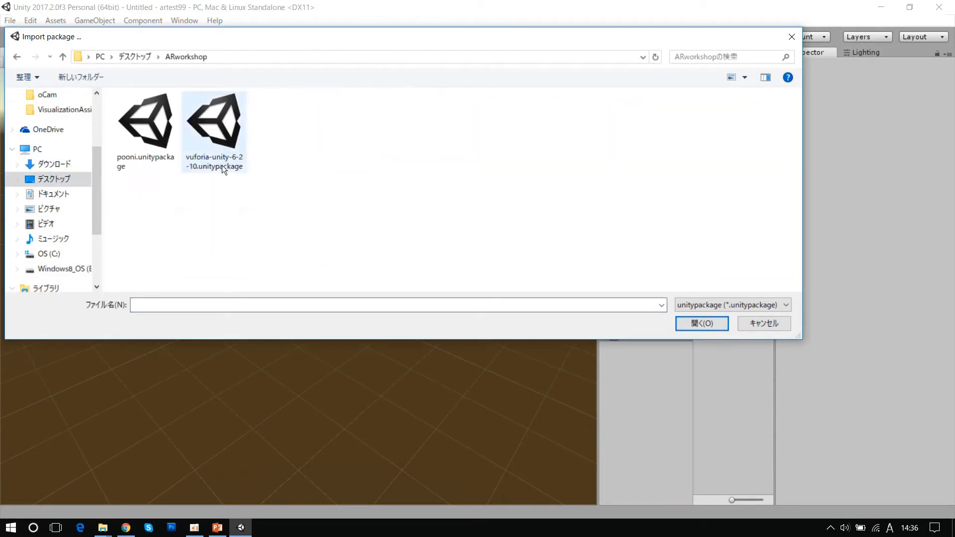
pyautogui.click(226, 127)
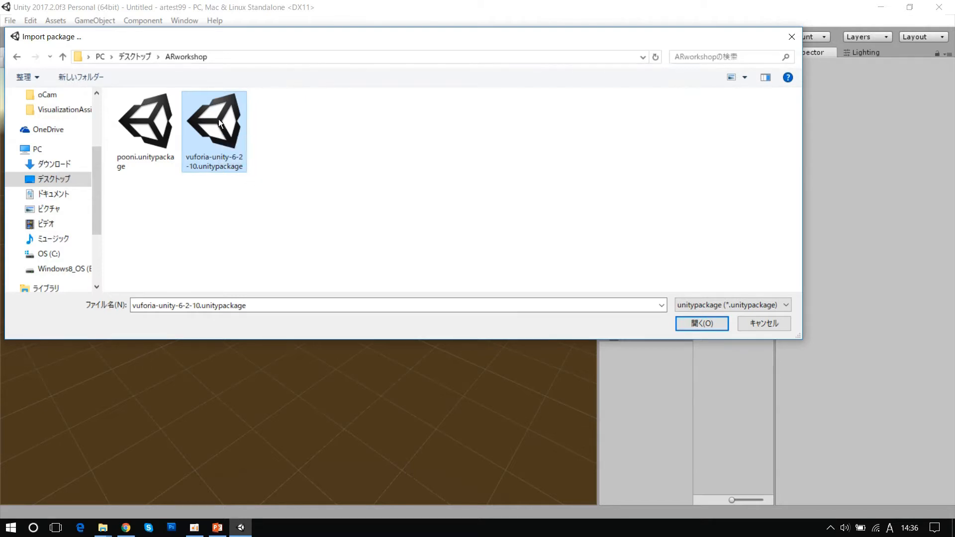
pyautogui.click(707, 323)
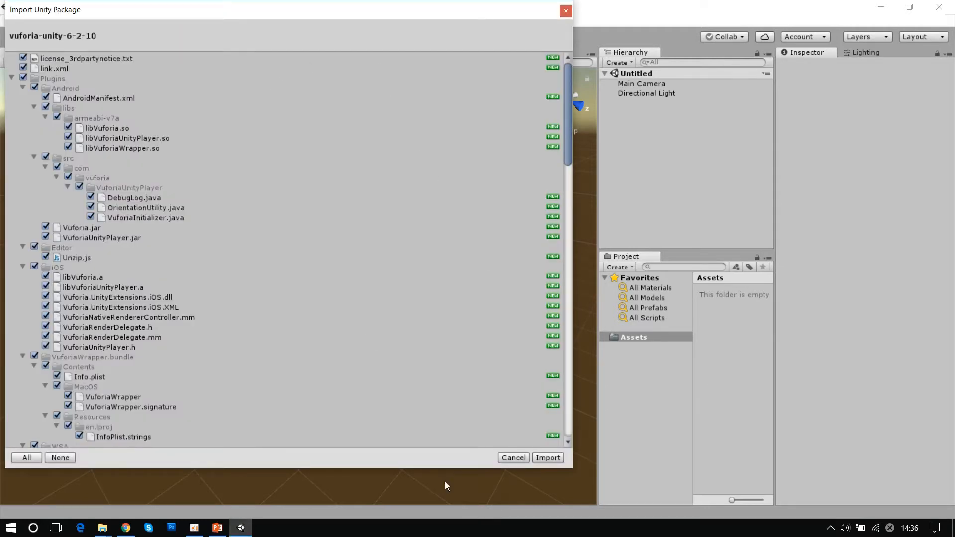
# - Import all items of the Vuforia package and accept the automatic API update of obsolete scripts
pyautogui.click(549, 458)
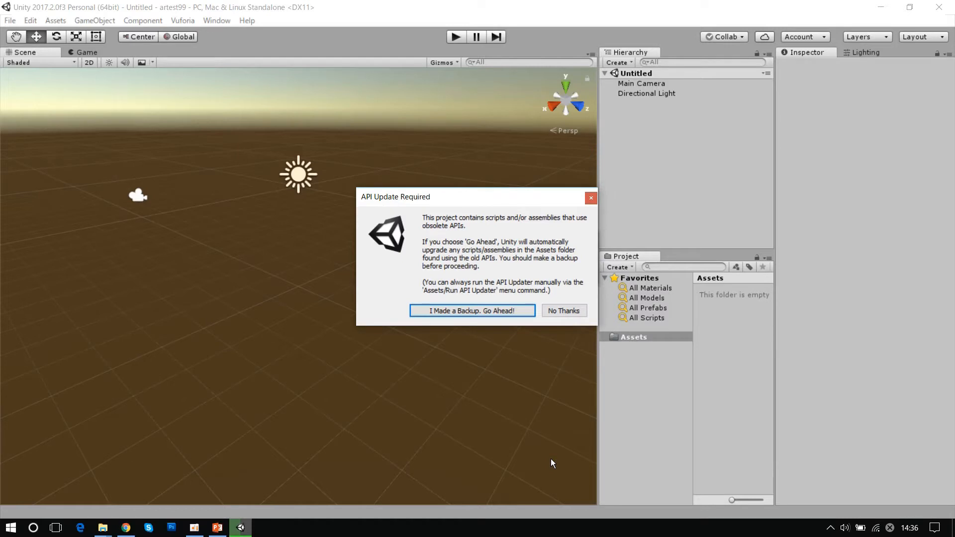
pyautogui.moveTo(455, 199); pyautogui.dragTo(426, 171)
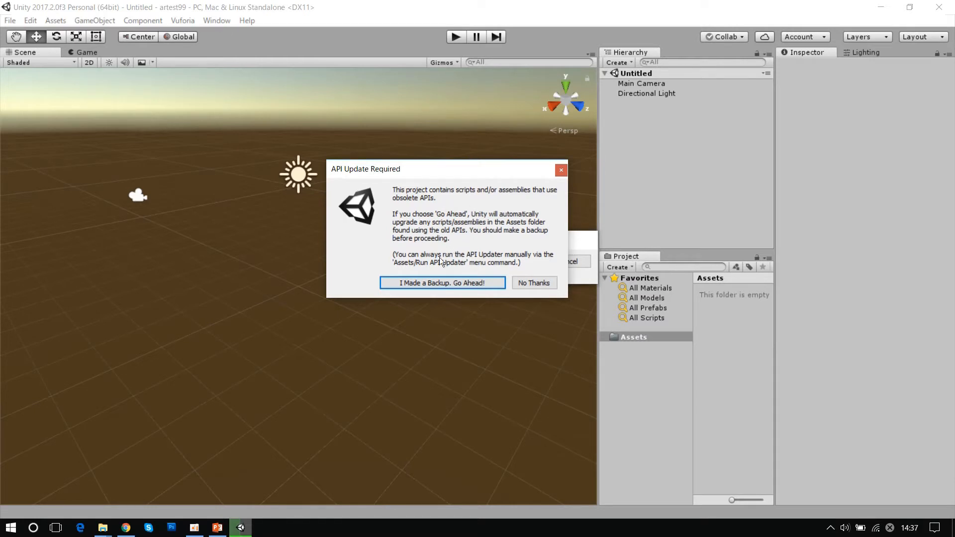
pyautogui.click(442, 283)
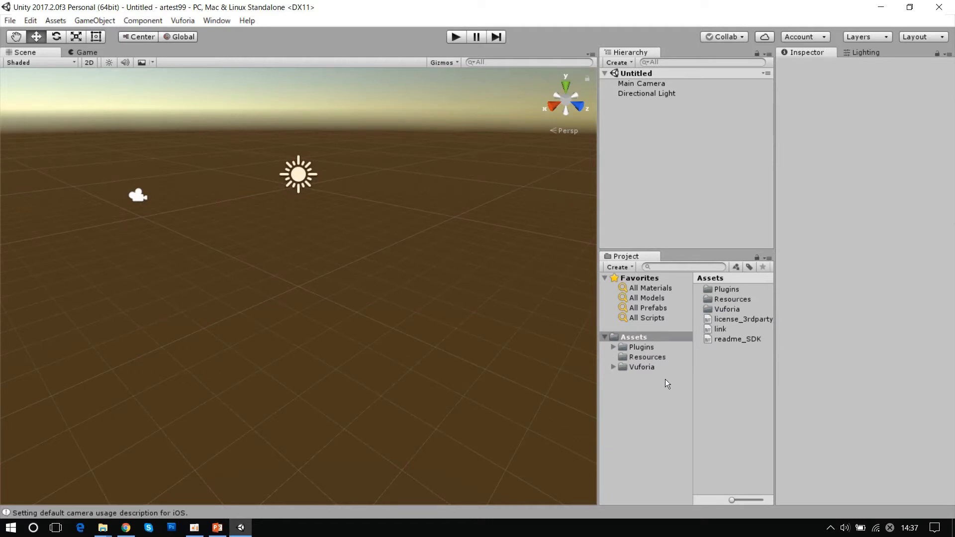
# - Browse the imported Plugins, Resources and Vuforia folders under Assets and expand the Vuforia folder to examine its subfolders
pyautogui.click(666, 338)
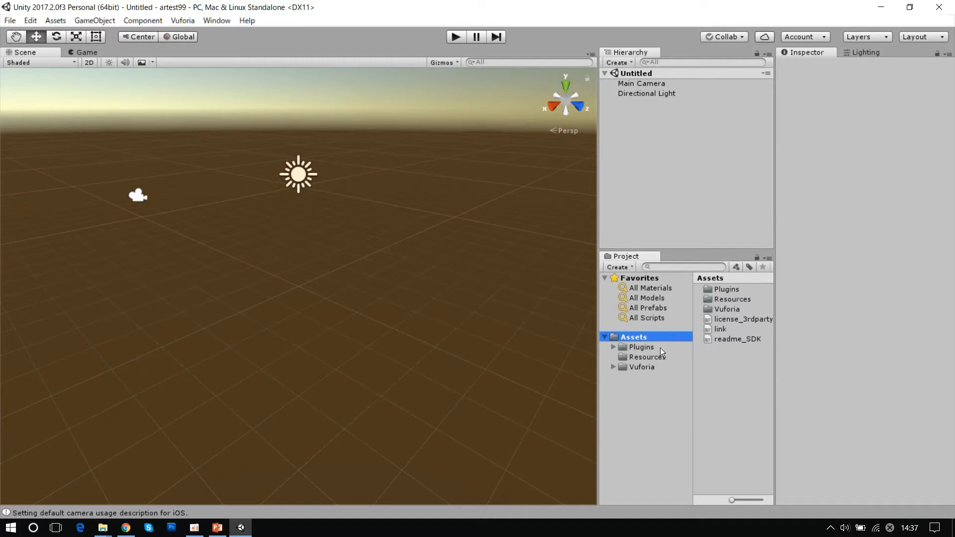
pyautogui.click(660, 348)
pyautogui.click(661, 355)
pyautogui.click(655, 366)
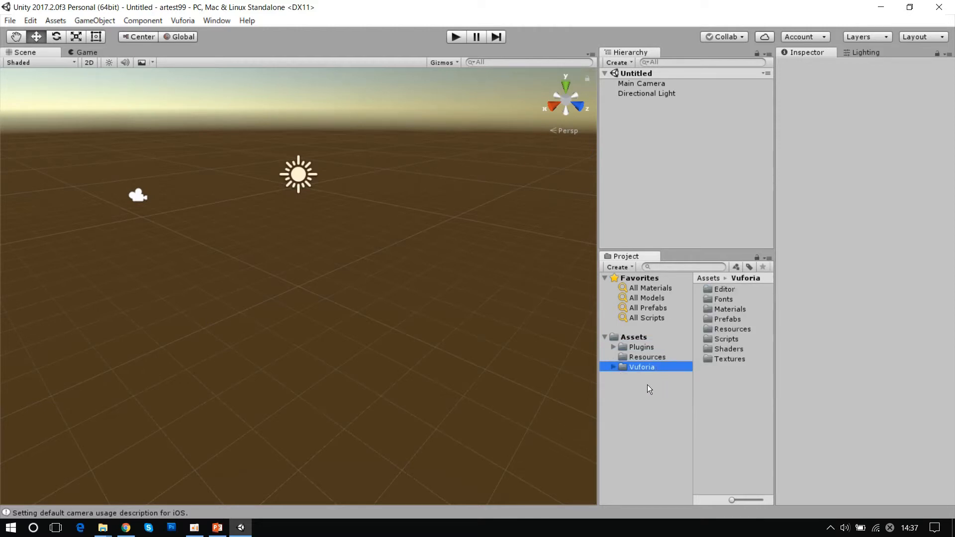
pyautogui.click(660, 347)
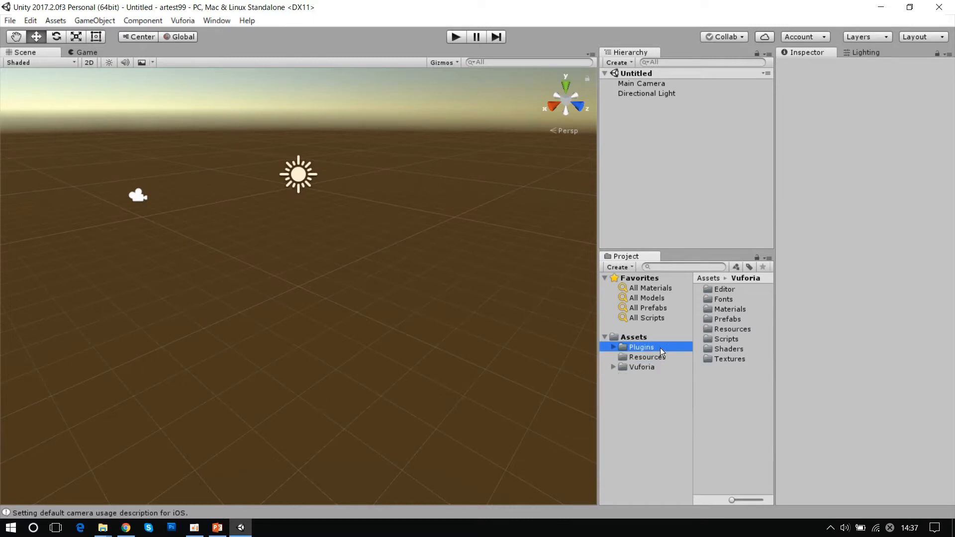
pyautogui.click(660, 357)
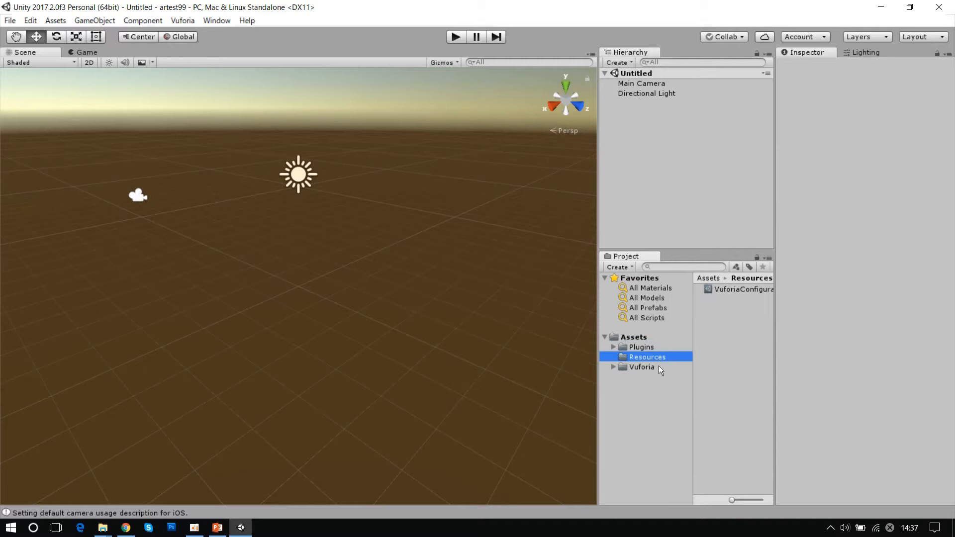
pyautogui.click(655, 367)
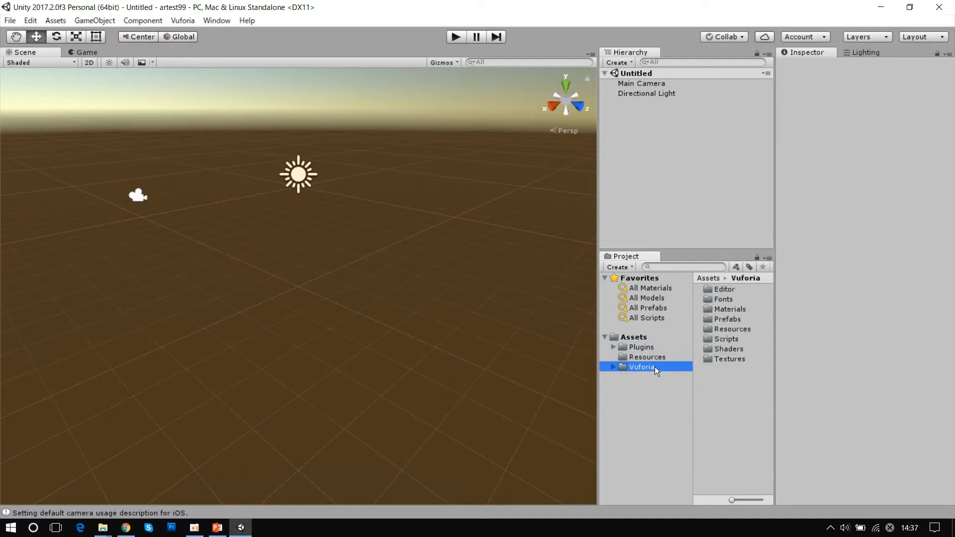
pyautogui.click(614, 367)
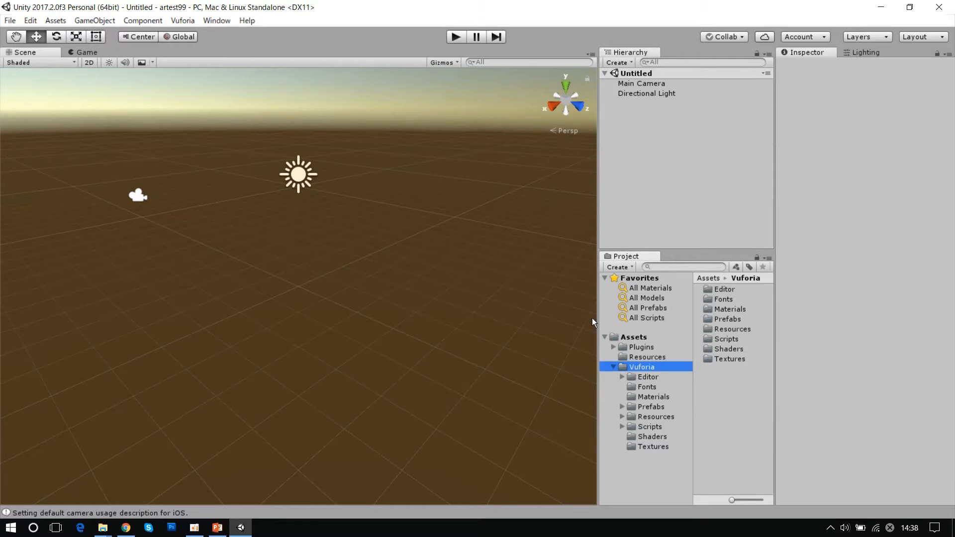
pyautogui.click(649, 345)
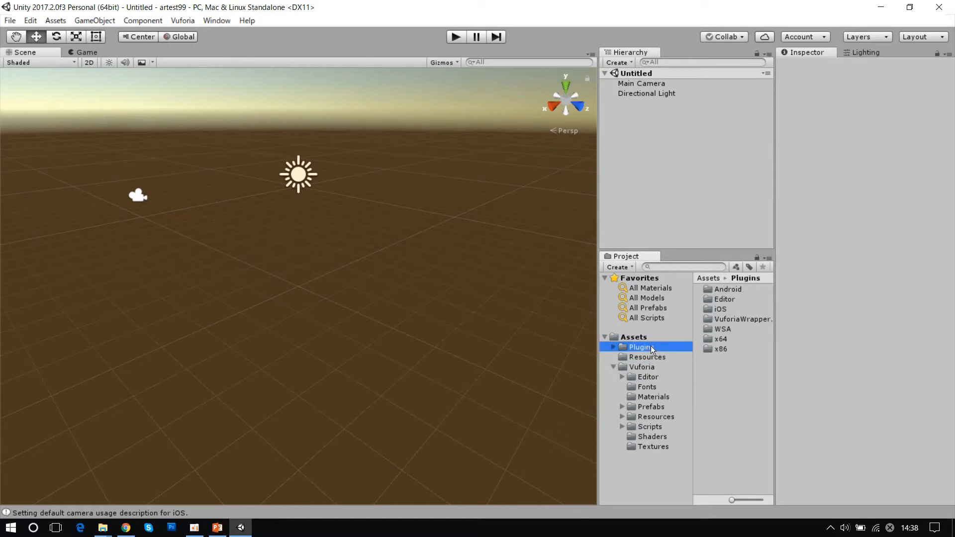
pyautogui.click(653, 356)
pyautogui.click(655, 367)
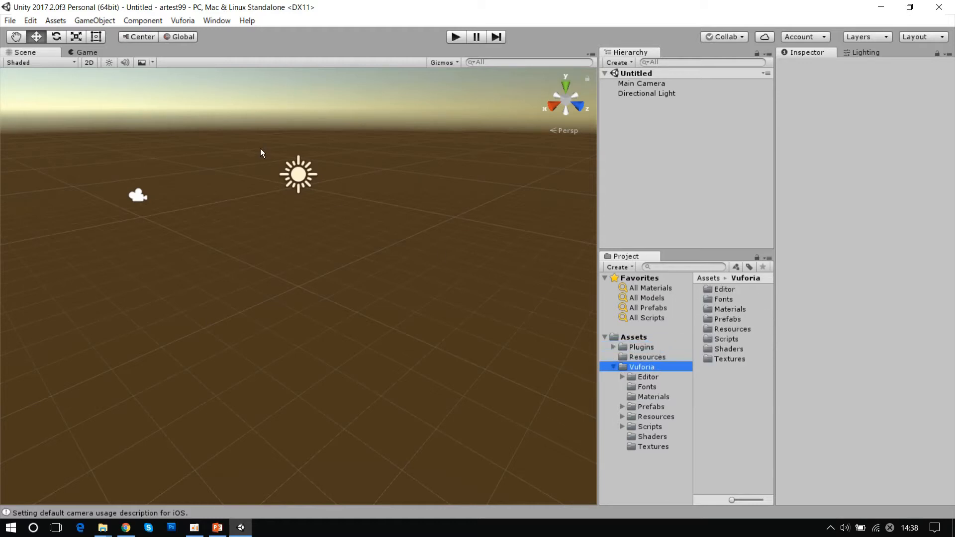
pyautogui.click(104, 20)
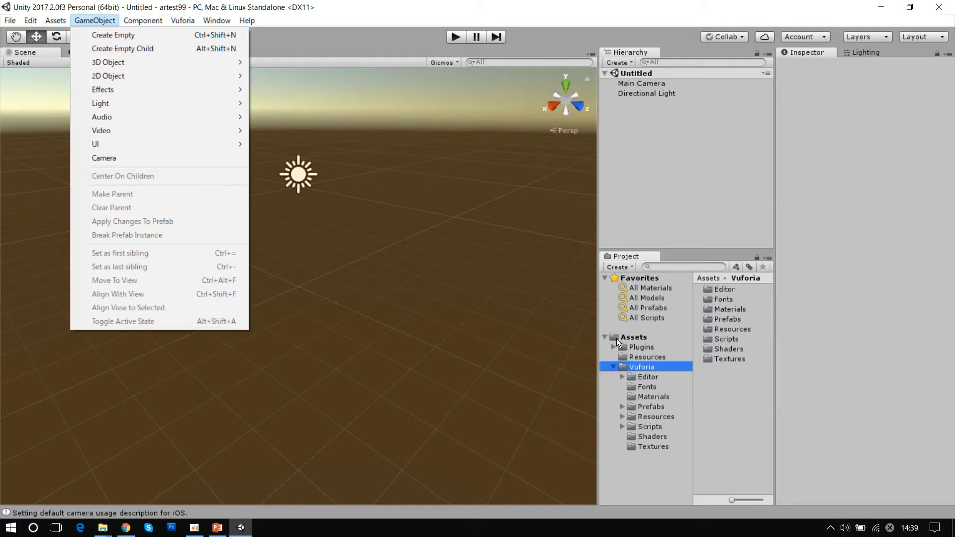
pyautogui.click(747, 415)
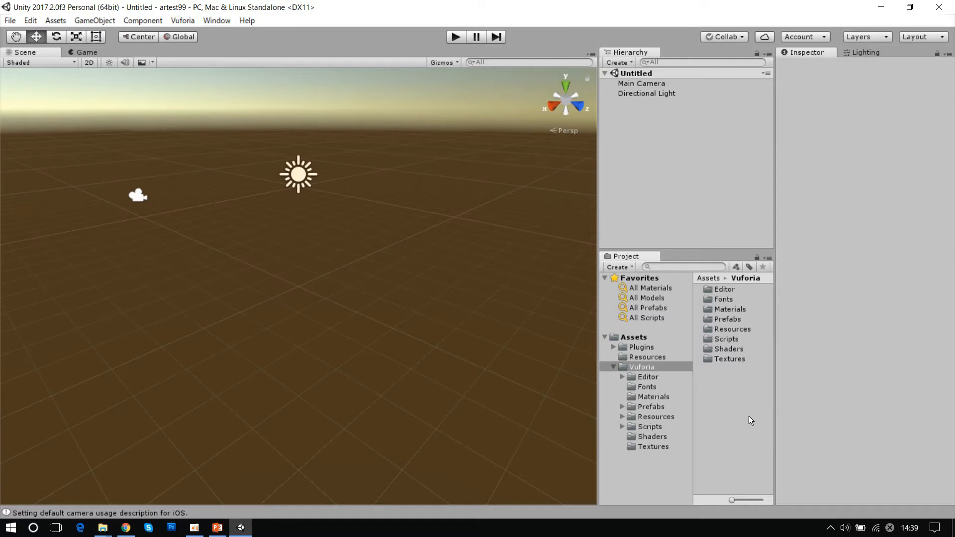
pyautogui.click(110, 19)
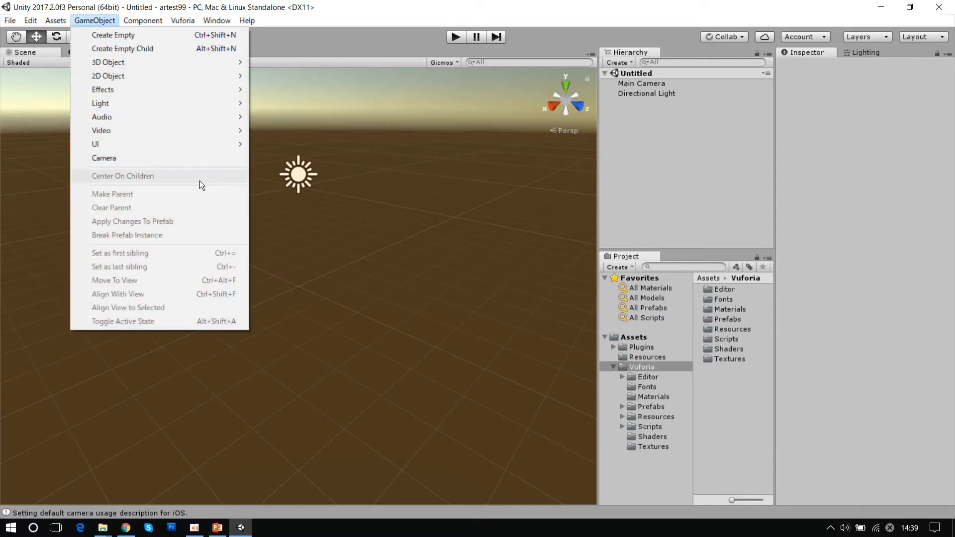
pyautogui.moveTo(167, 20)
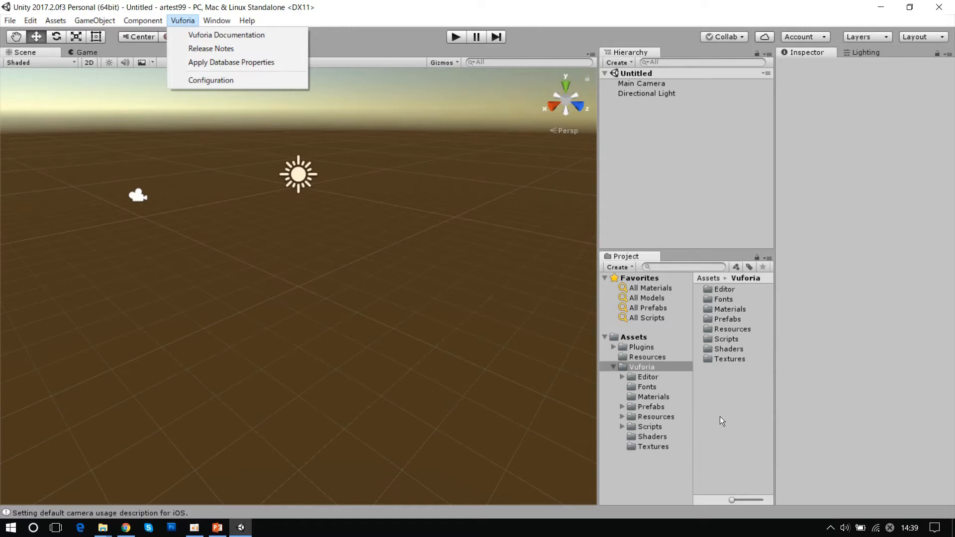
pyautogui.click(659, 478)
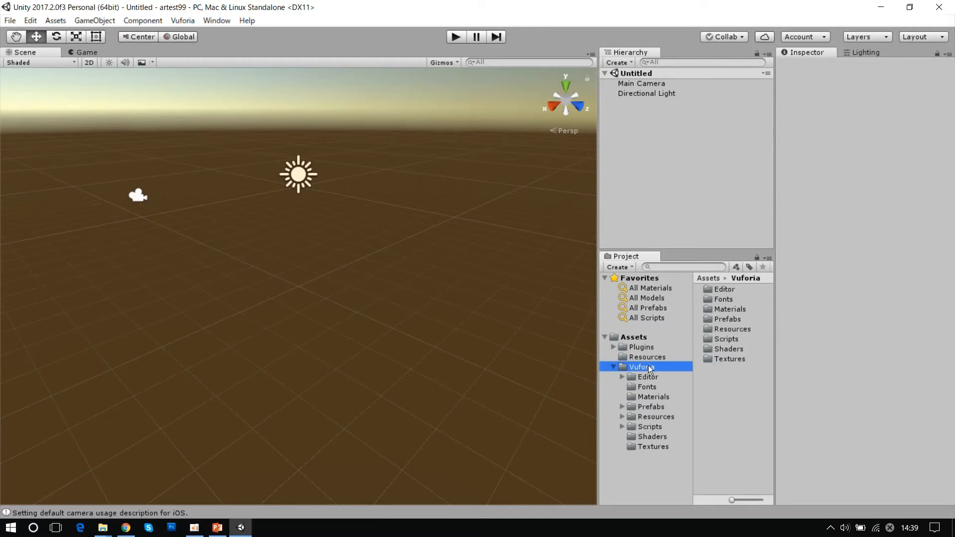
# - Open the Vuforia Prefabs folder and examine each prefab in turn, from ARCamera through Word
pyautogui.click(654, 409)
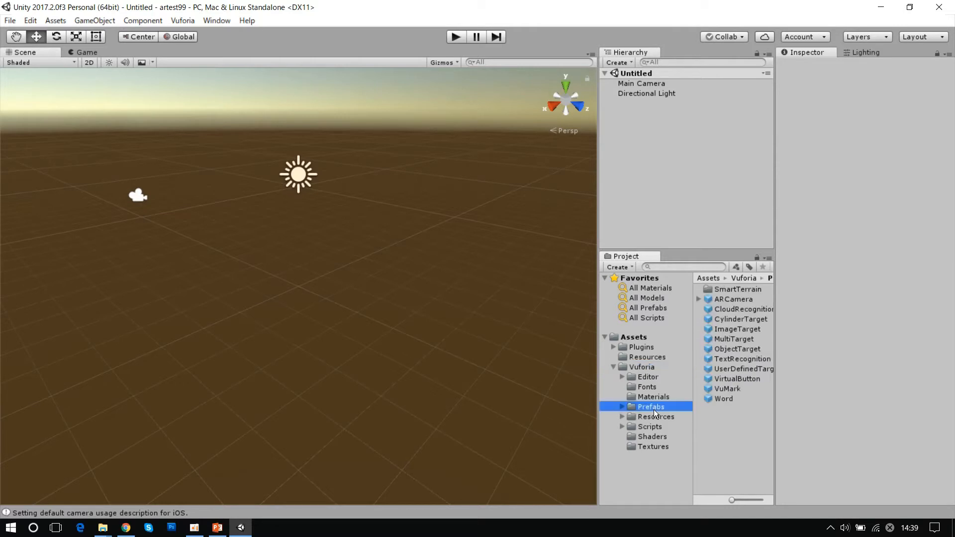
pyautogui.click(740, 299)
pyautogui.click(740, 309)
pyautogui.click(740, 319)
pyautogui.click(741, 329)
pyautogui.click(743, 339)
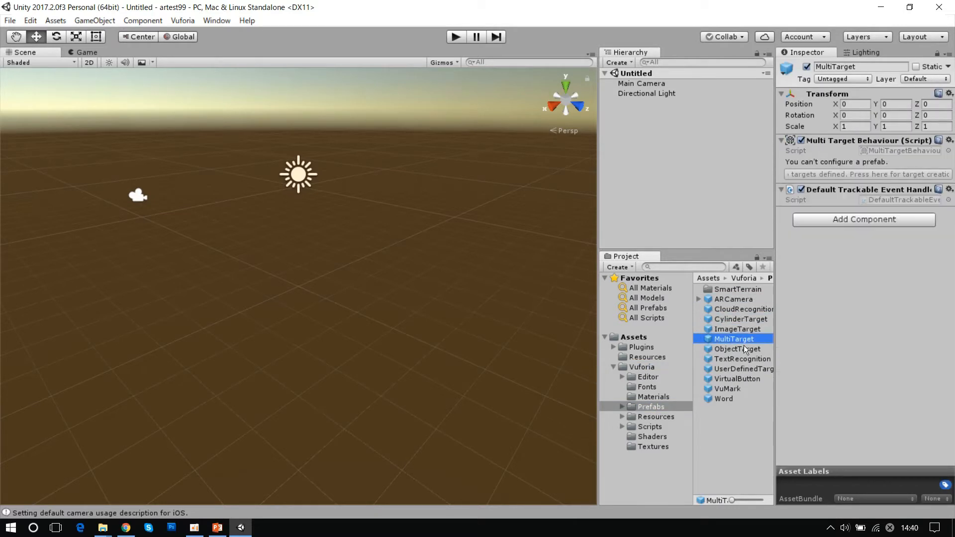
pyautogui.click(744, 348)
pyautogui.click(747, 360)
pyautogui.click(745, 368)
pyautogui.click(742, 378)
pyautogui.click(739, 389)
pyautogui.click(737, 398)
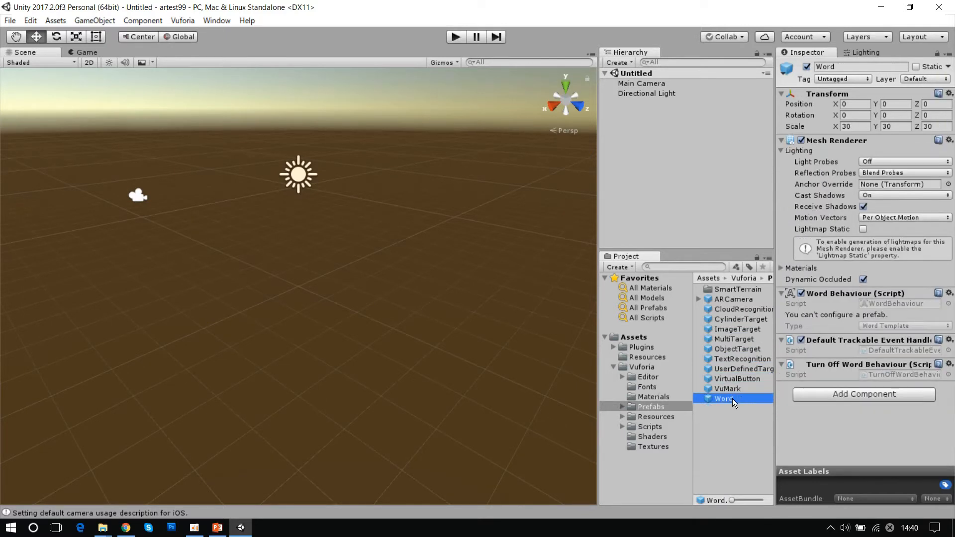
# - Add the ARCamera prefab from the Vuforia Prefabs folder to the scene hierarchy
pyautogui.click(733, 300)
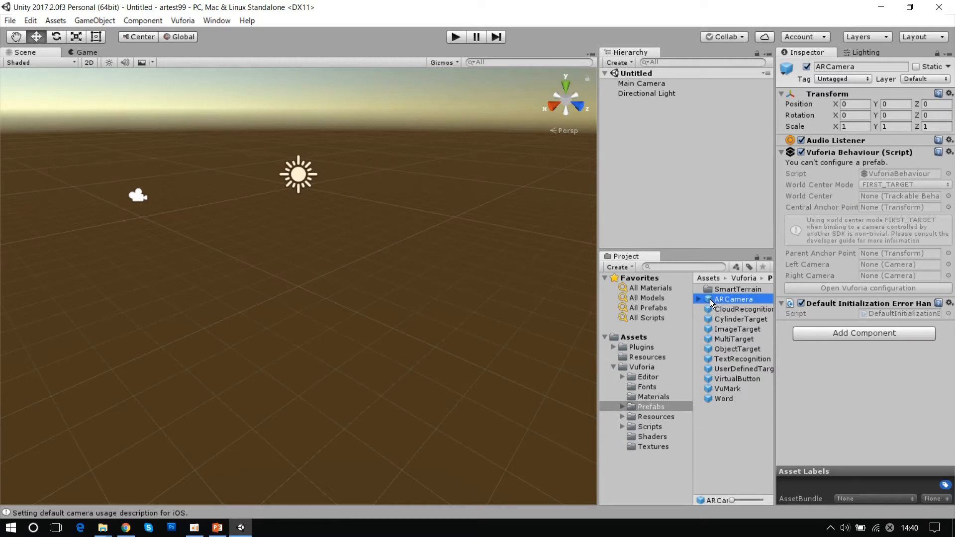
pyautogui.moveTo(709, 302); pyautogui.dragTo(674, 183)
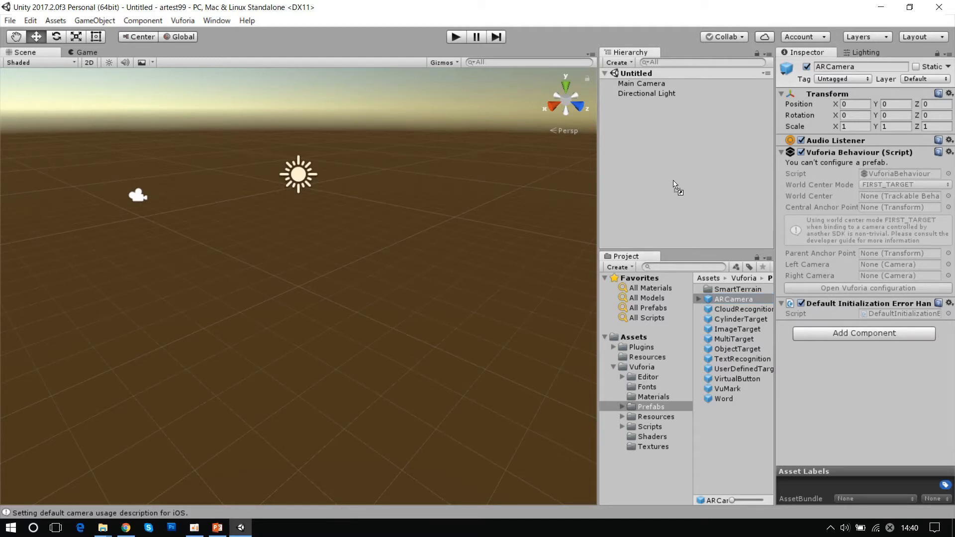
pyautogui.moveTo(675, 185); pyautogui.dragTo(681, 184)
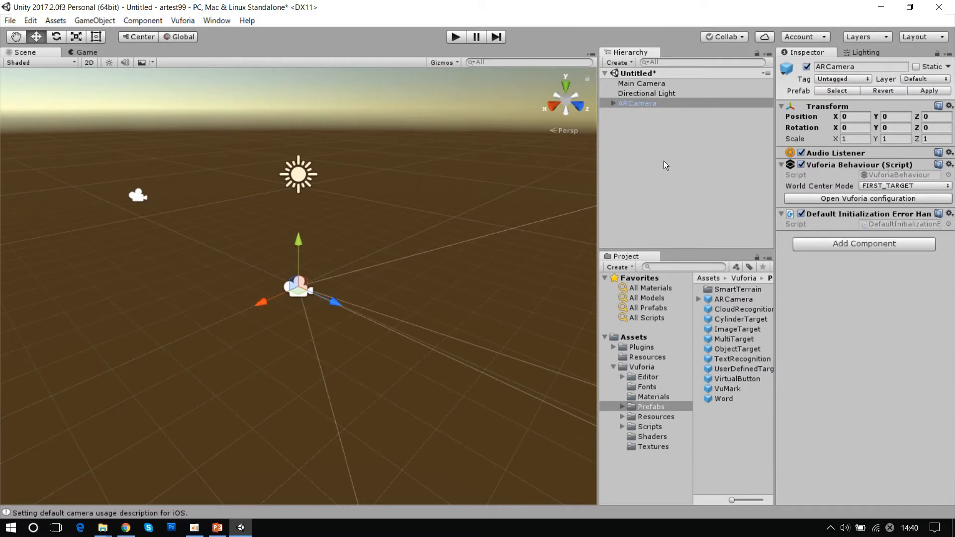
# - Open the Vuforia configuration from the scene's ARCamera object and look through its settings, including the App License Key field
pyautogui.click(623, 116)
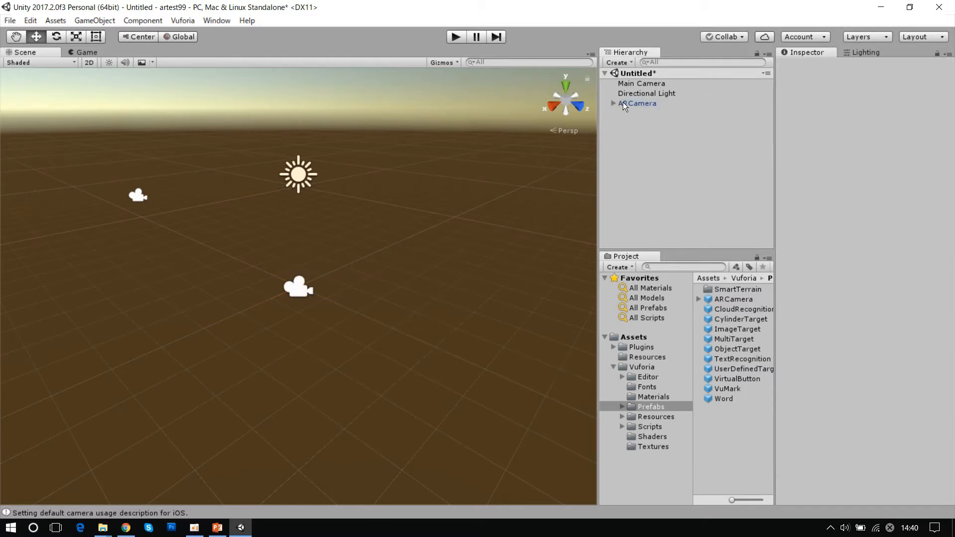
pyautogui.click(649, 104)
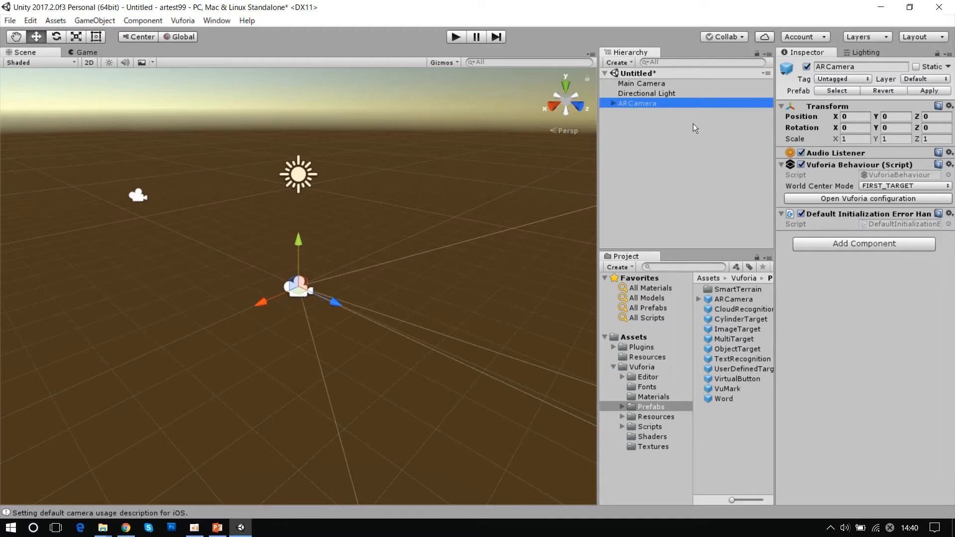
pyautogui.click(689, 103)
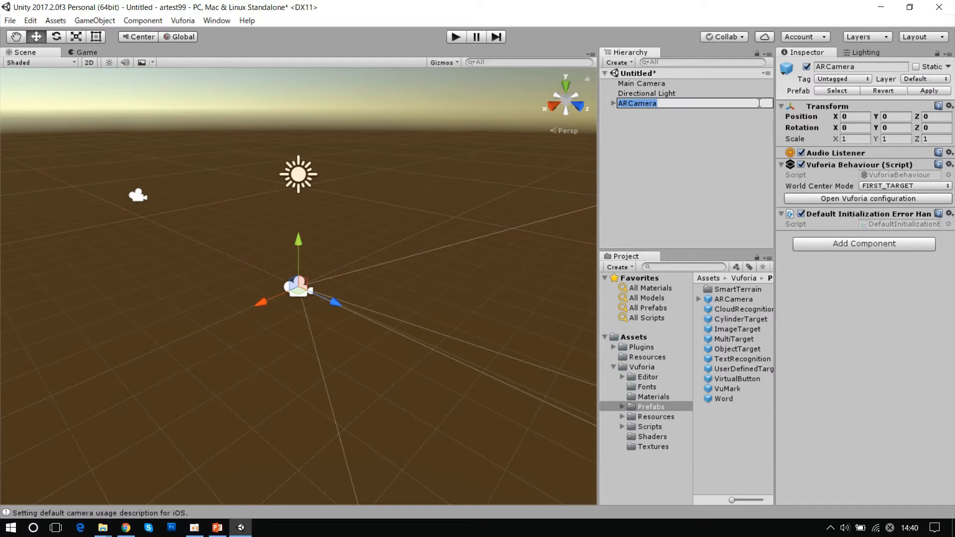
pyautogui.click(731, 132)
pyautogui.click(703, 103)
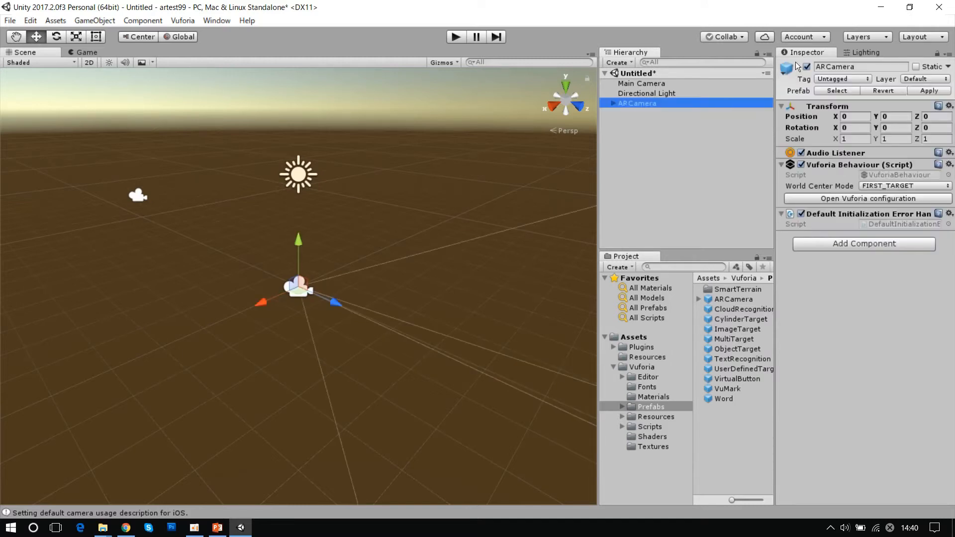
pyautogui.click(867, 199)
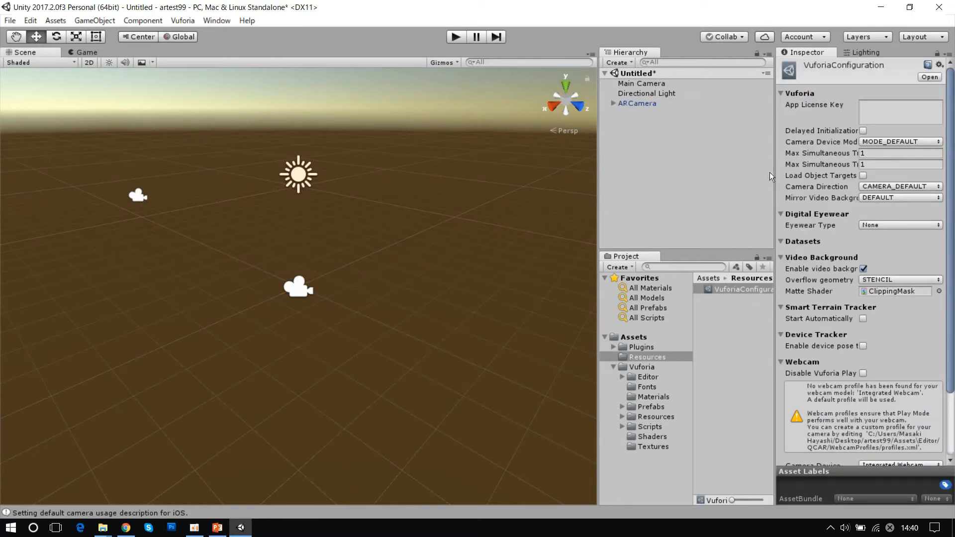
pyautogui.scroll(-3, 825, 331)
pyautogui.scroll(3, 825, 330)
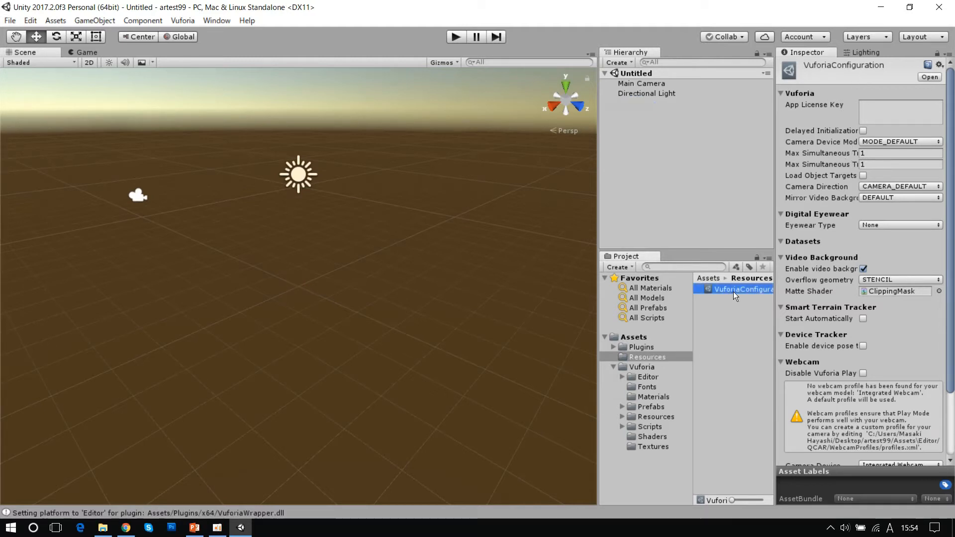
pyautogui.click(733, 292)
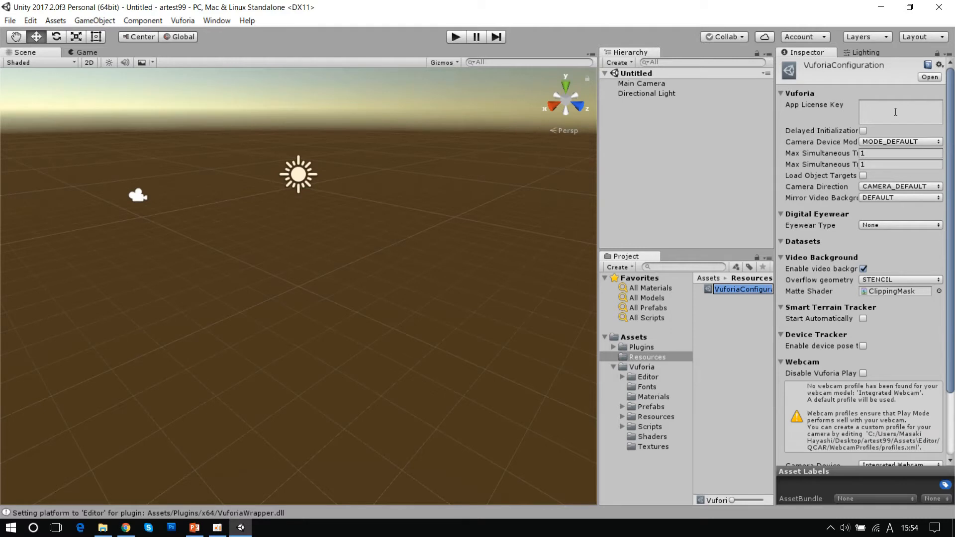
# - Minimize Unity, switch to Chrome and open the License Manager in the Vuforia Developer Portal's Develop section
pyautogui.click(885, 10)
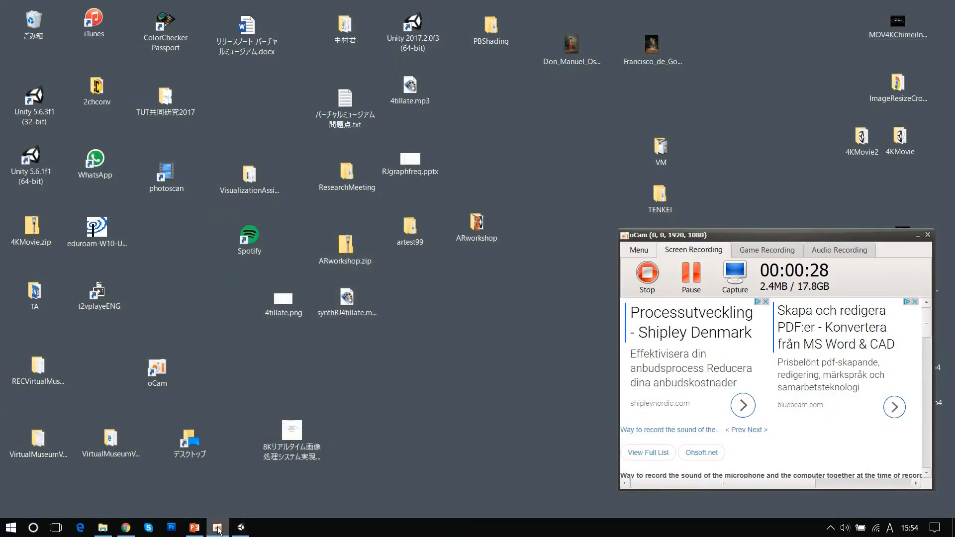
pyautogui.click(129, 529)
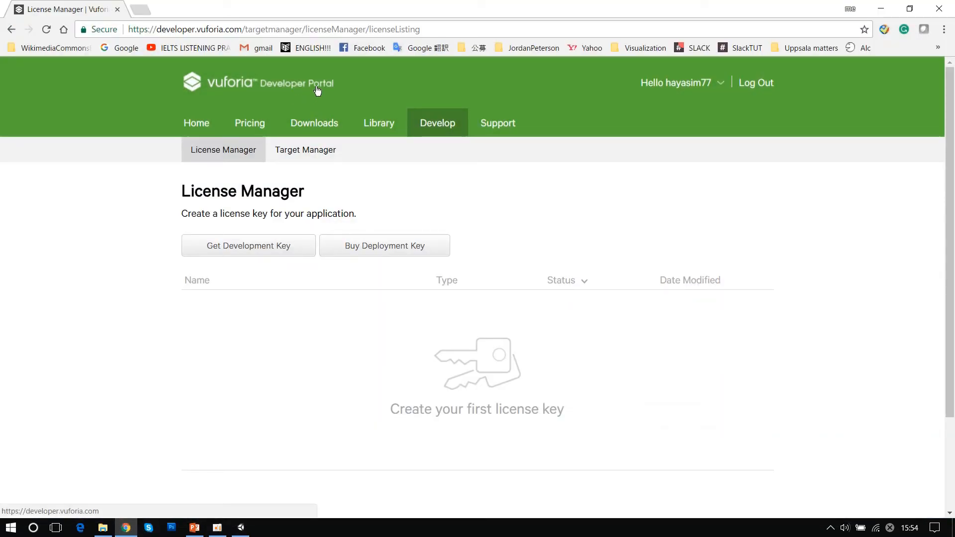
pyautogui.click(438, 123)
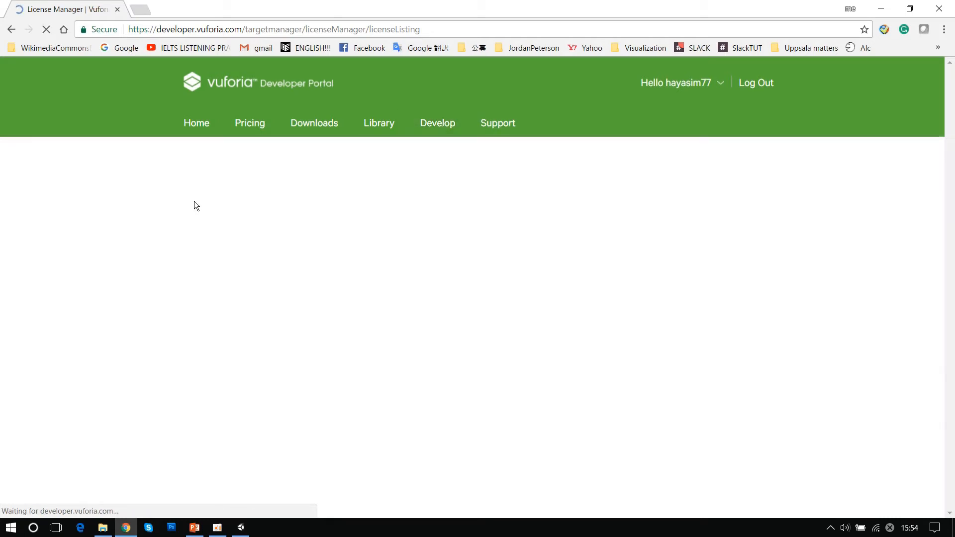
pyautogui.moveTo(183, 193); pyautogui.dragTo(321, 195)
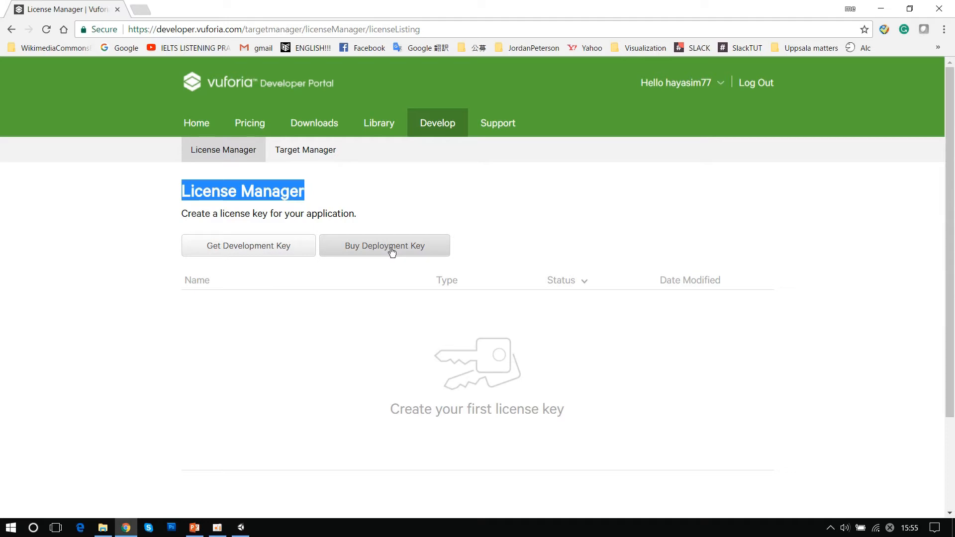
pyautogui.click(128, 249)
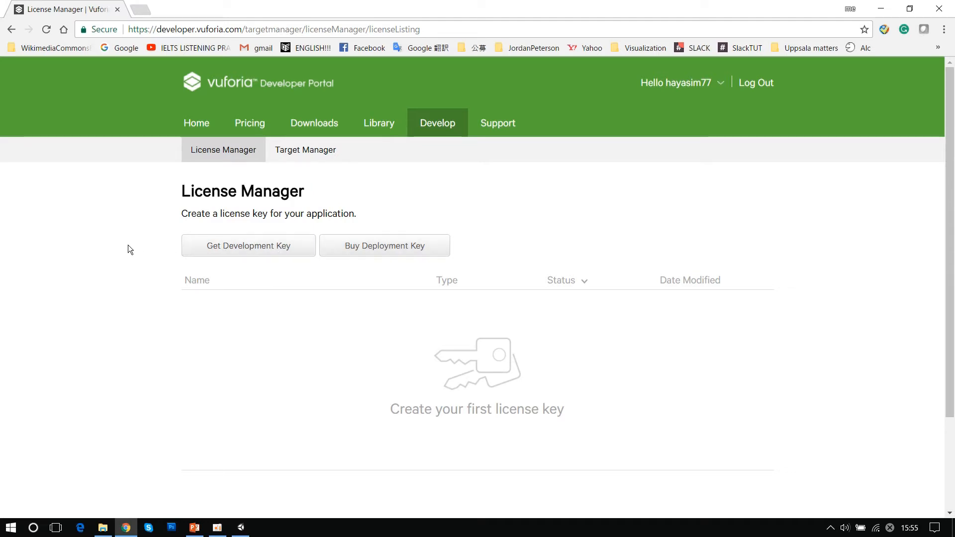
# - Create a free development license key for an app named test, accepting the Vuforia Developer Agreement, and open its entry
pyautogui.click(250, 249)
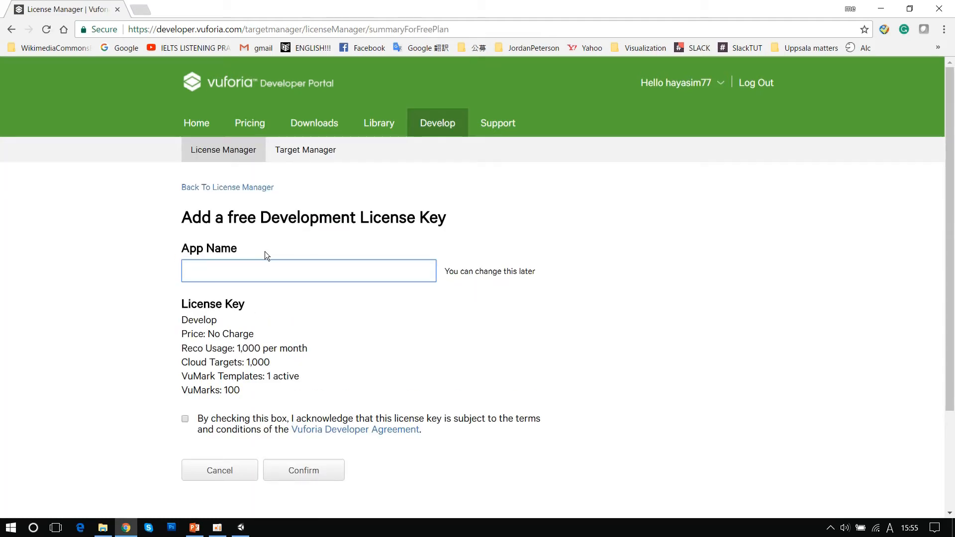
pyautogui.scroll(-1, 266, 249)
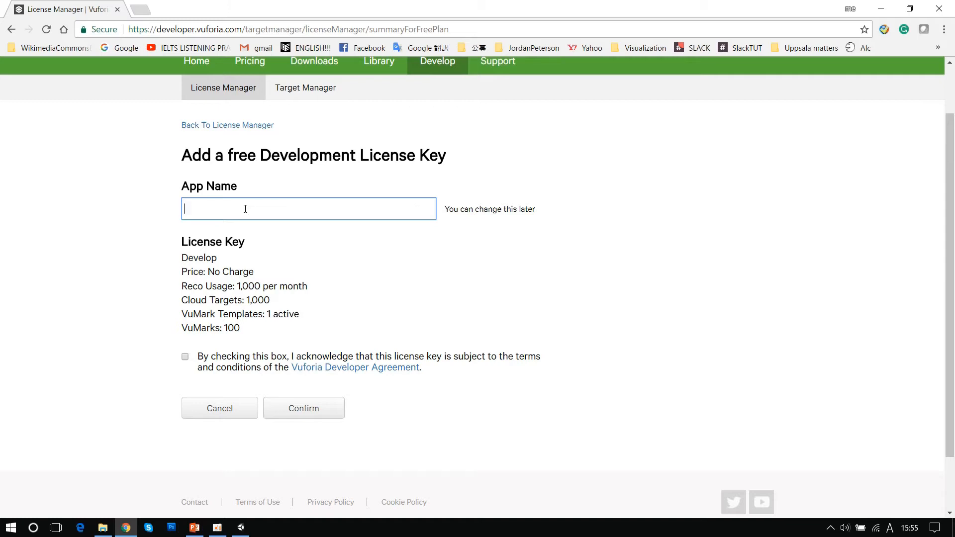
pyautogui.write('test')
pyautogui.click(187, 356)
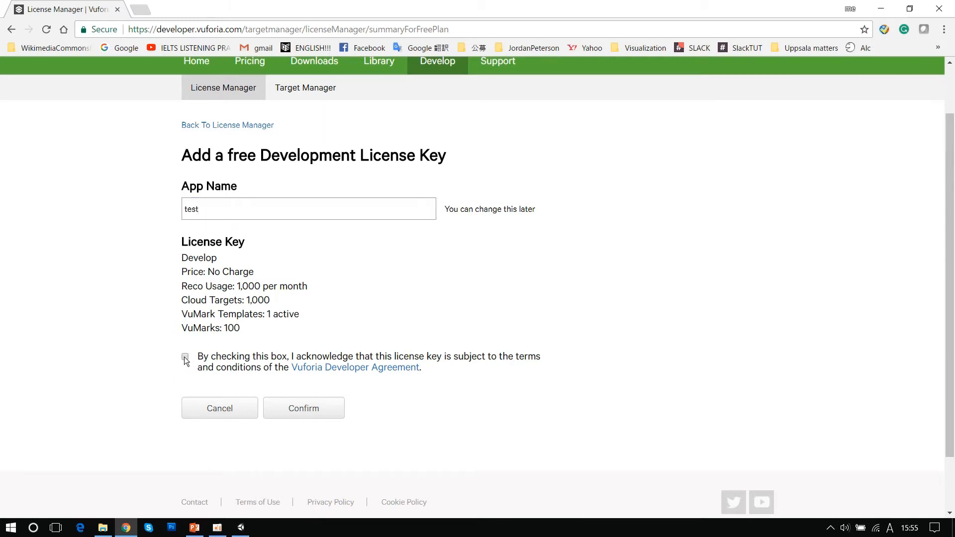
pyautogui.click(319, 415)
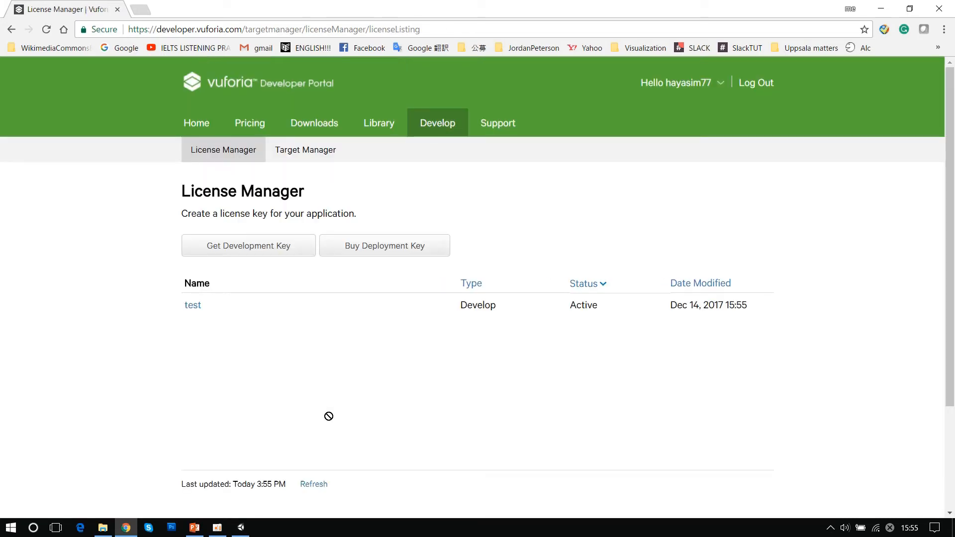
pyautogui.click(194, 311)
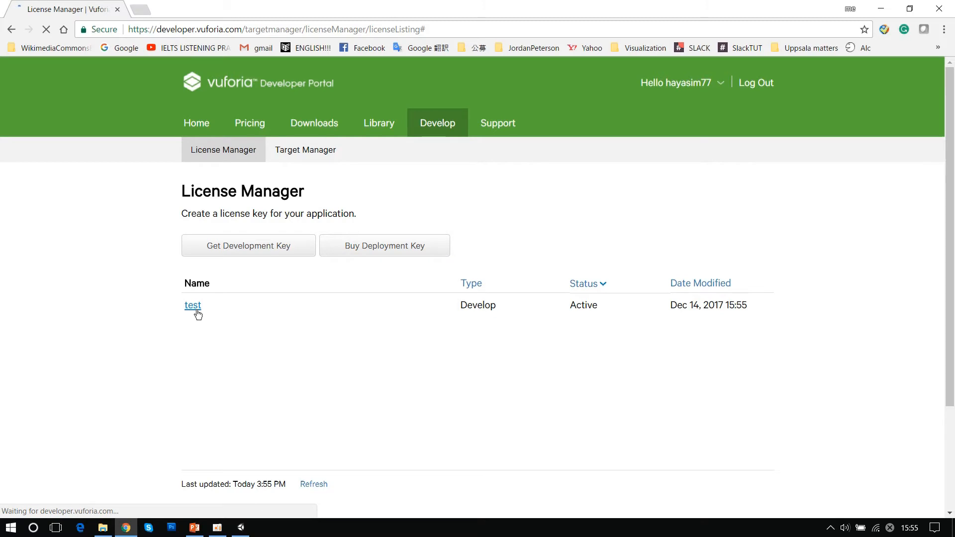
# - Copy the full development license key of the test app from its License Manager entry
pyautogui.scroll(-3, 151, 310)
pyautogui.scroll(3, 153, 311)
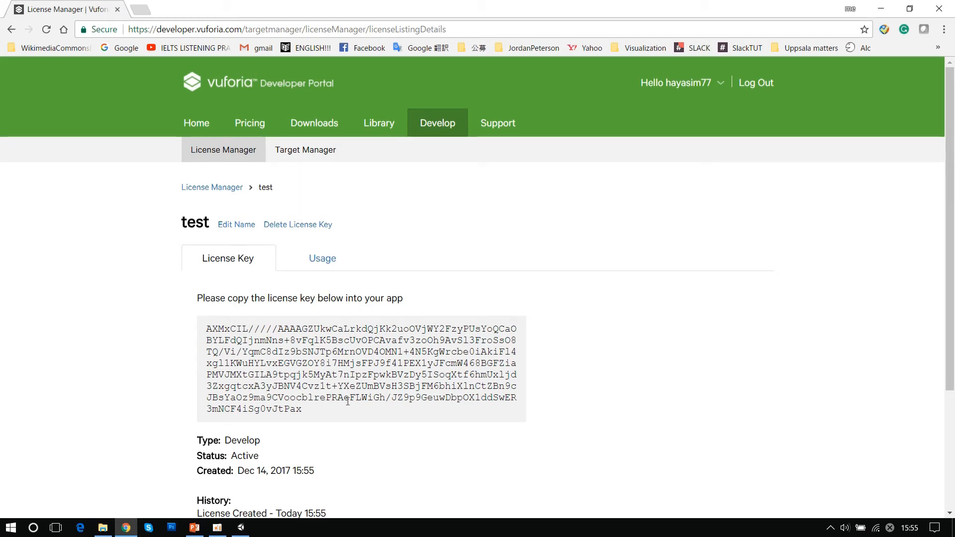
pyautogui.moveTo(207, 328); pyautogui.dragTo(351, 423)
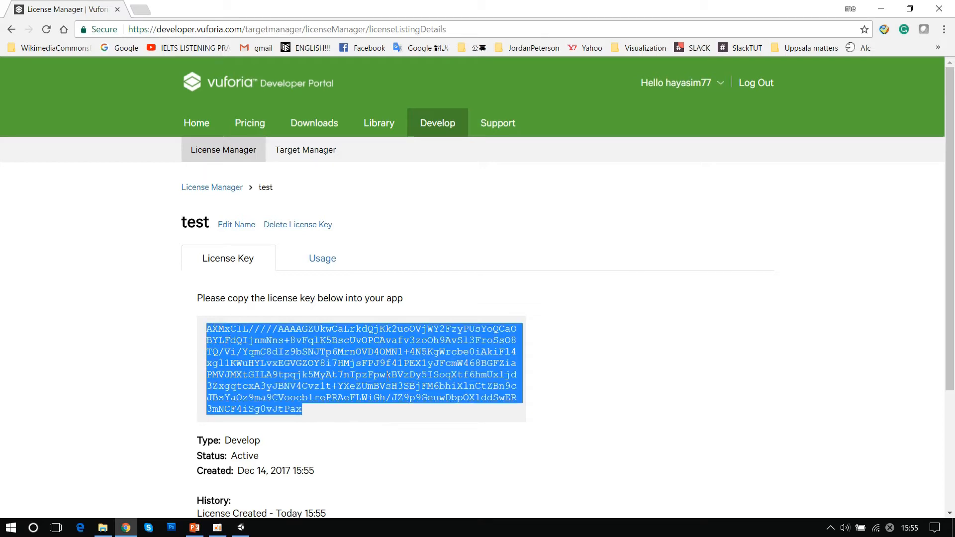
pyautogui.rightClick(377, 343)
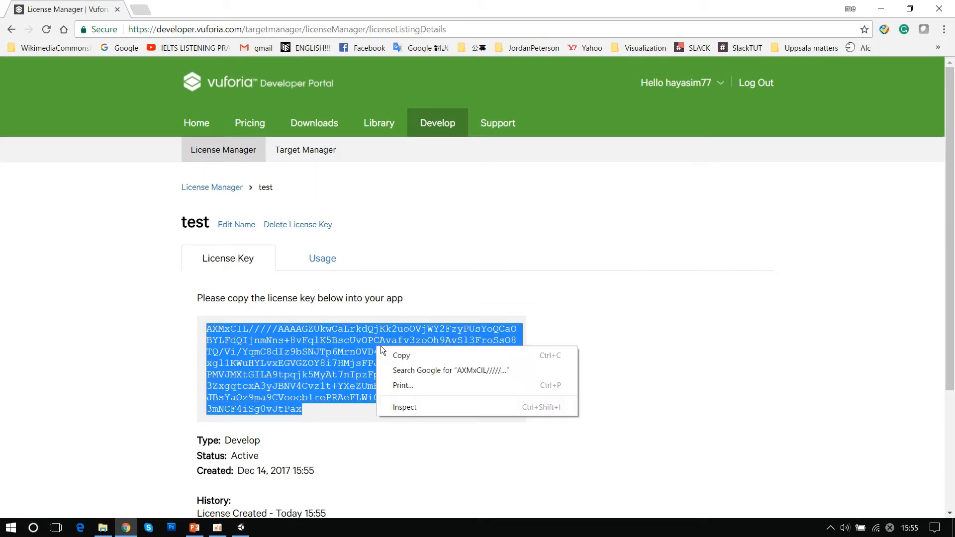
pyautogui.click(420, 355)
# - Switch to Unity and paste the copied license key into the Vuforia configuration's App License Key field
pyautogui.click(241, 527)
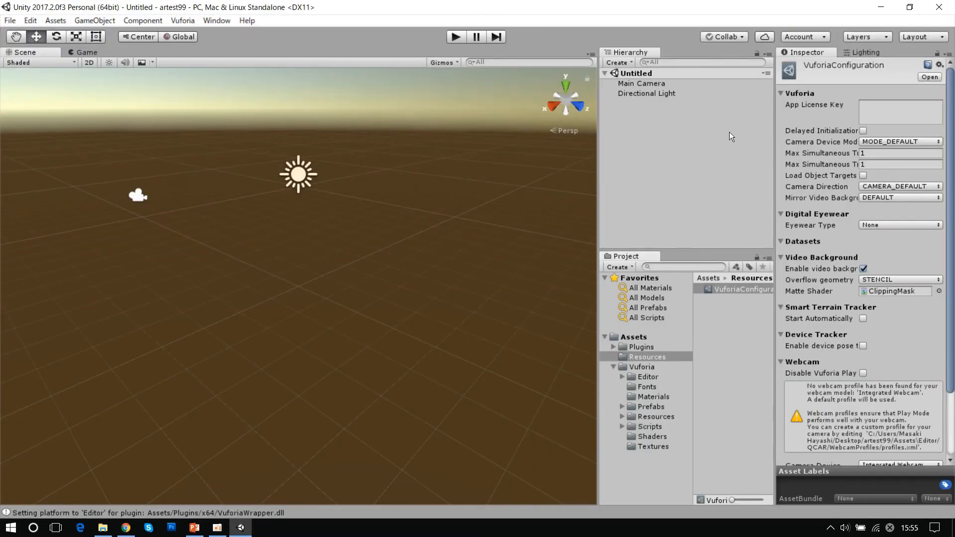
pyautogui.click(874, 108)
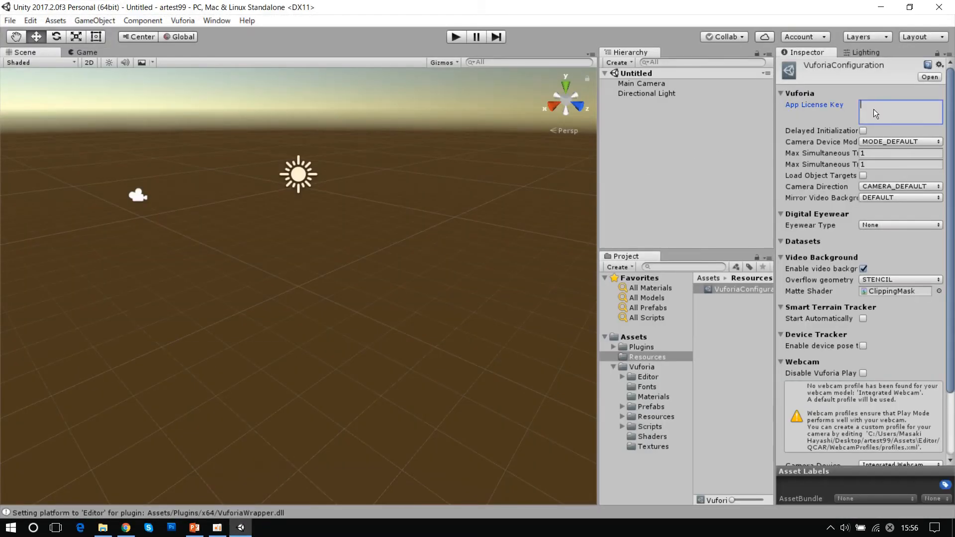
pyautogui.rightClick(874, 108)
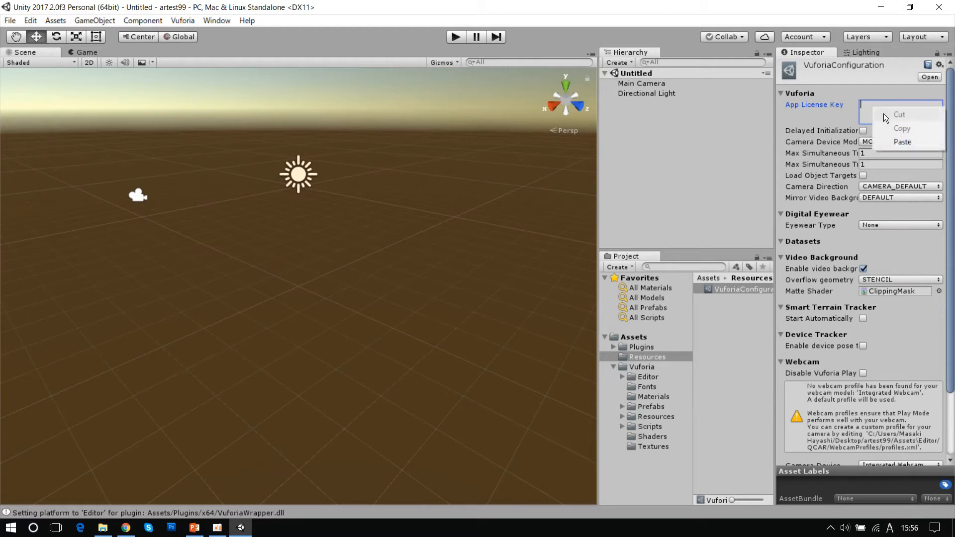
pyautogui.click(903, 142)
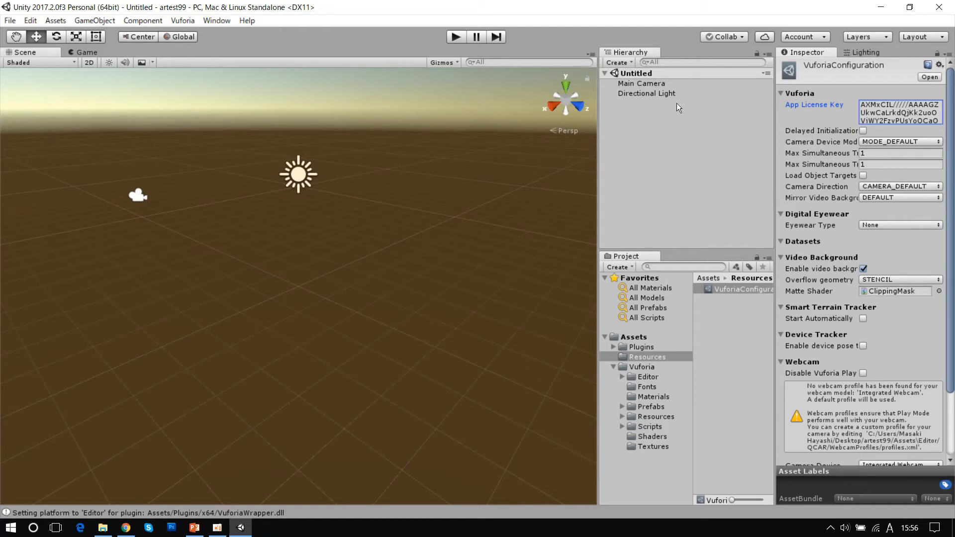
# - Add the ARCamera prefab from the Vuforia Prefabs folder to the scene hierarchy and open its Vuforia configuration
pyautogui.click(651, 408)
pyautogui.moveTo(700, 237); pyautogui.dragTo(693, 148)
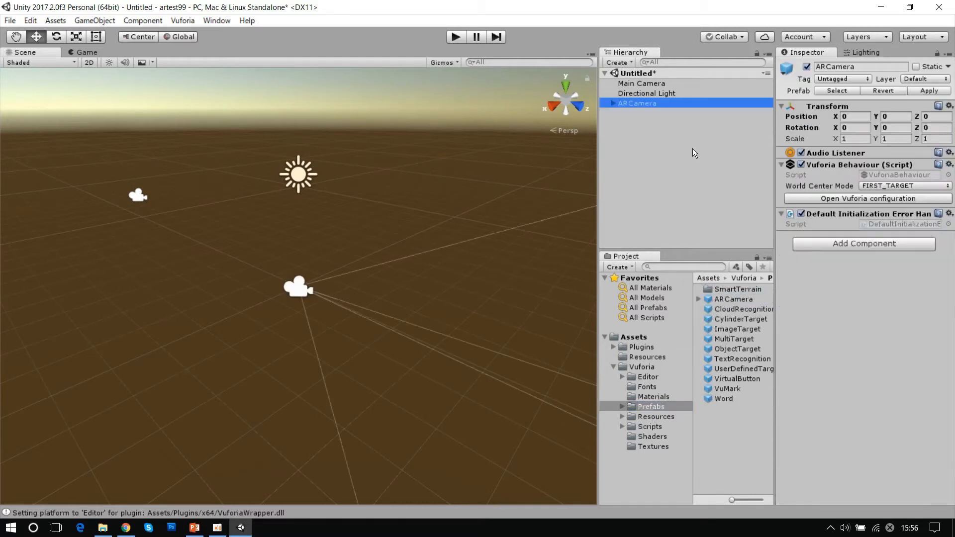
pyautogui.click(835, 198)
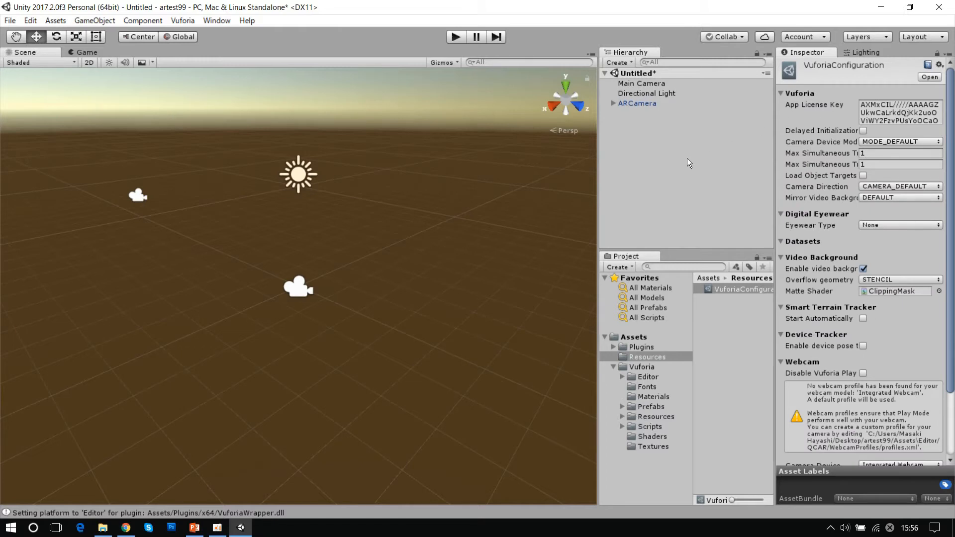
# - Minimize Unity and Chrome, open the ARworkshop desktop folder and view the Astronaut image in target_images_A4.pdf
pyautogui.click(885, 8)
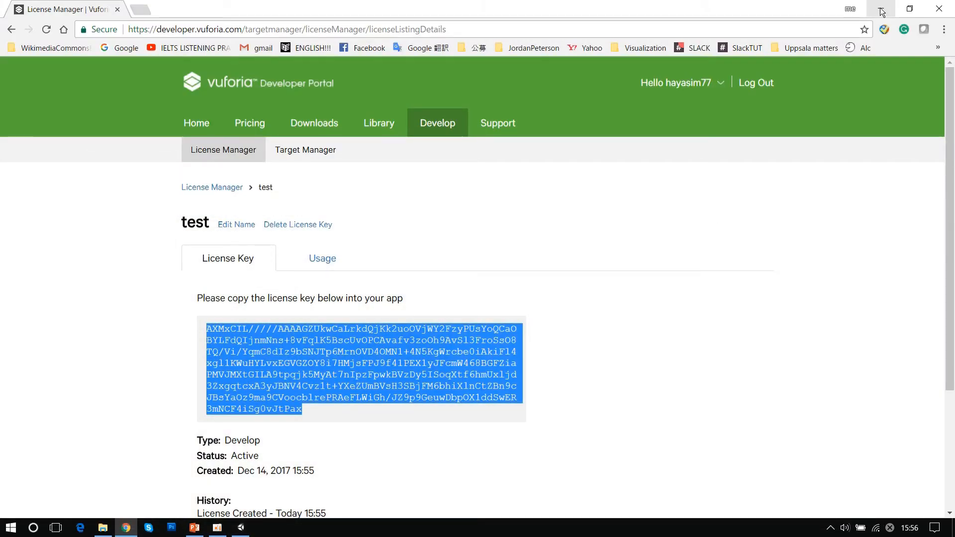
pyautogui.click(880, 8)
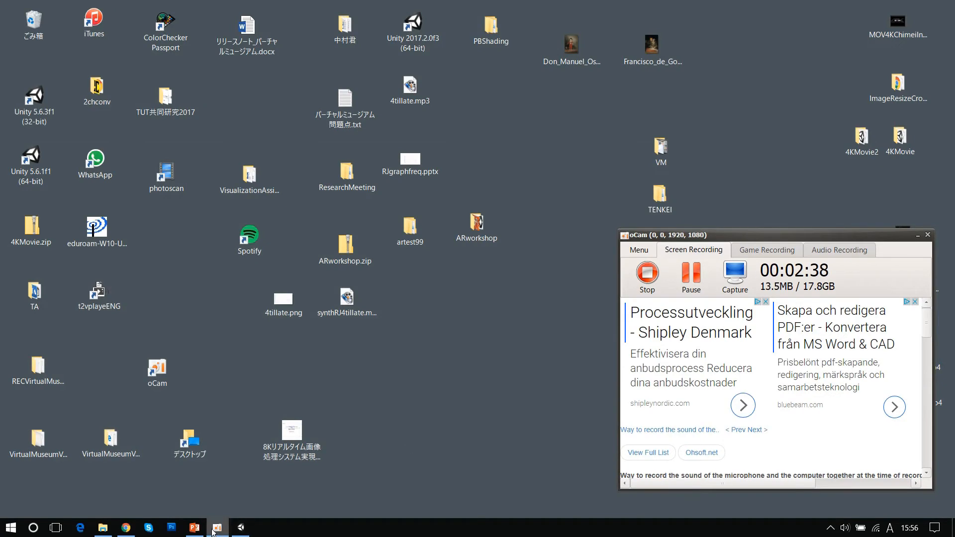
pyautogui.click(196, 528)
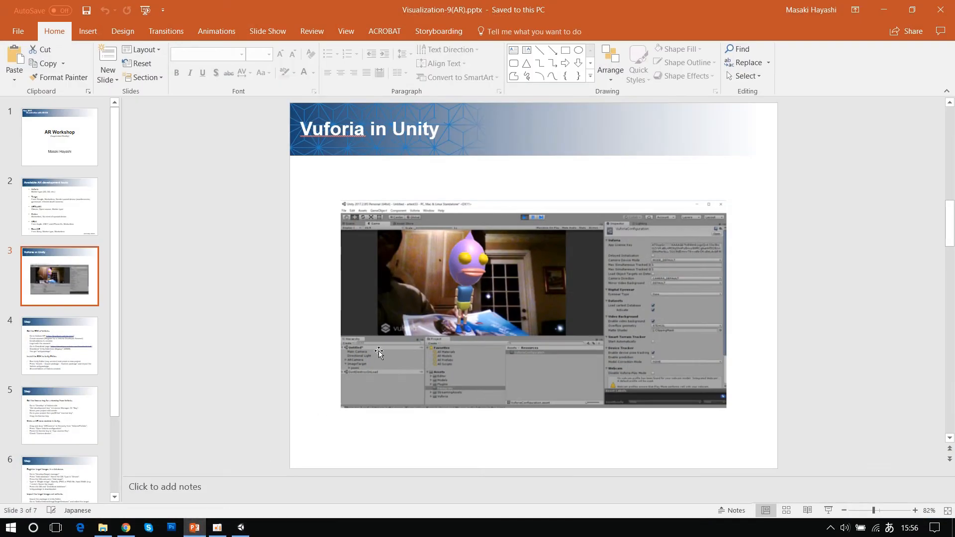
pyautogui.click(884, 9)
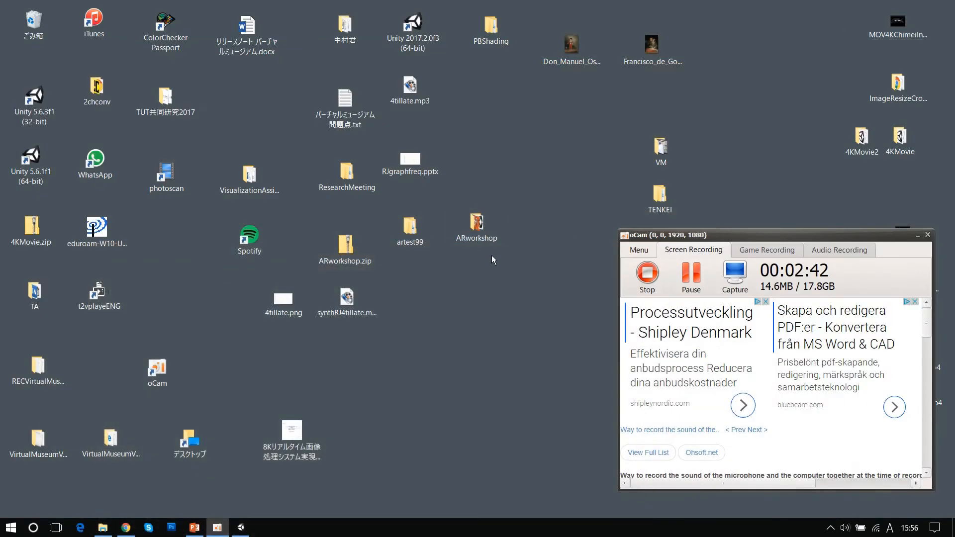
pyautogui.doubleClick(477, 225)
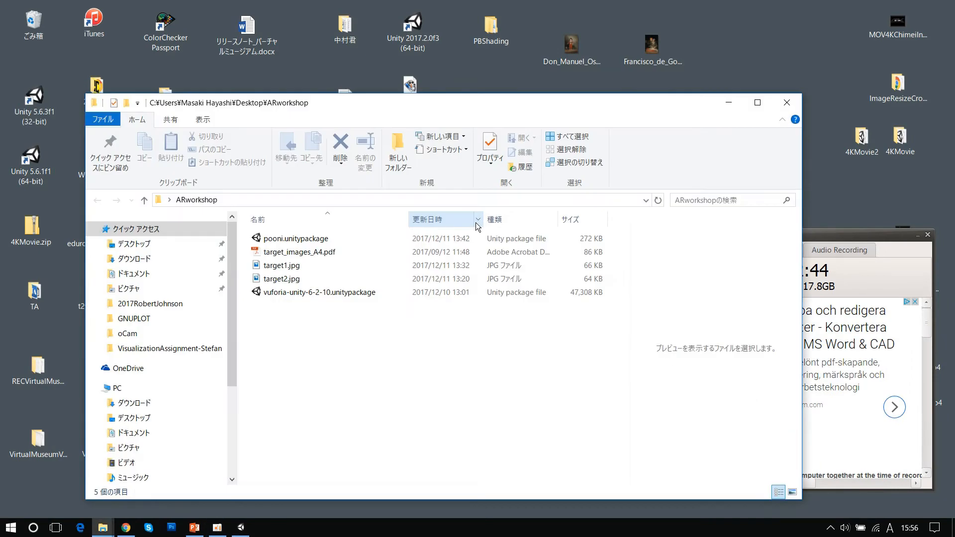
pyautogui.doubleClick(350, 253)
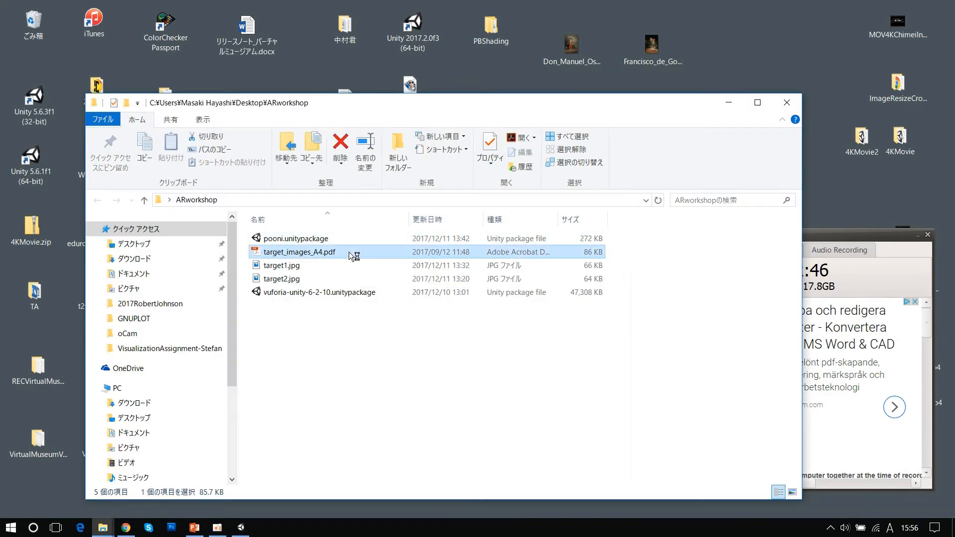
pyautogui.scroll(-8, 625, 274)
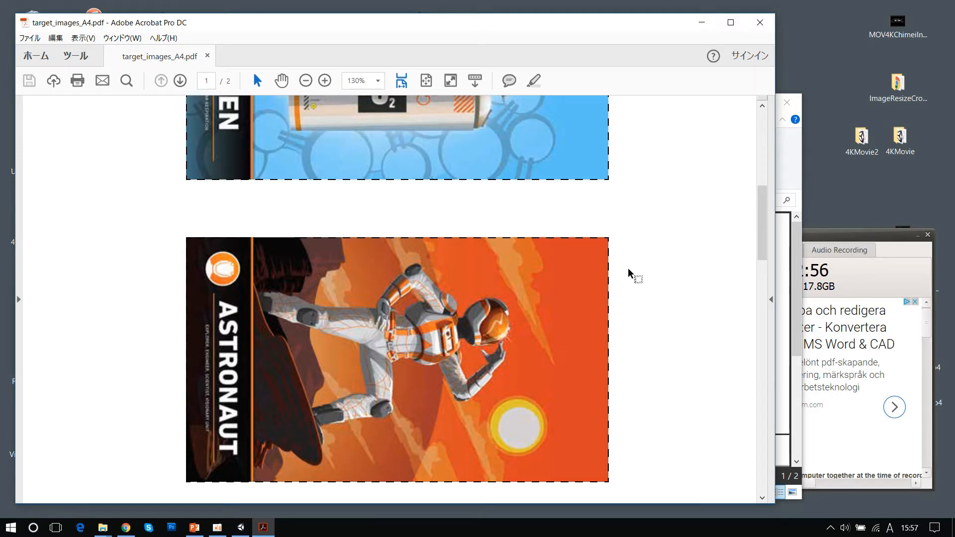
pyautogui.moveTo(429, 21); pyautogui.dragTo(739, 23)
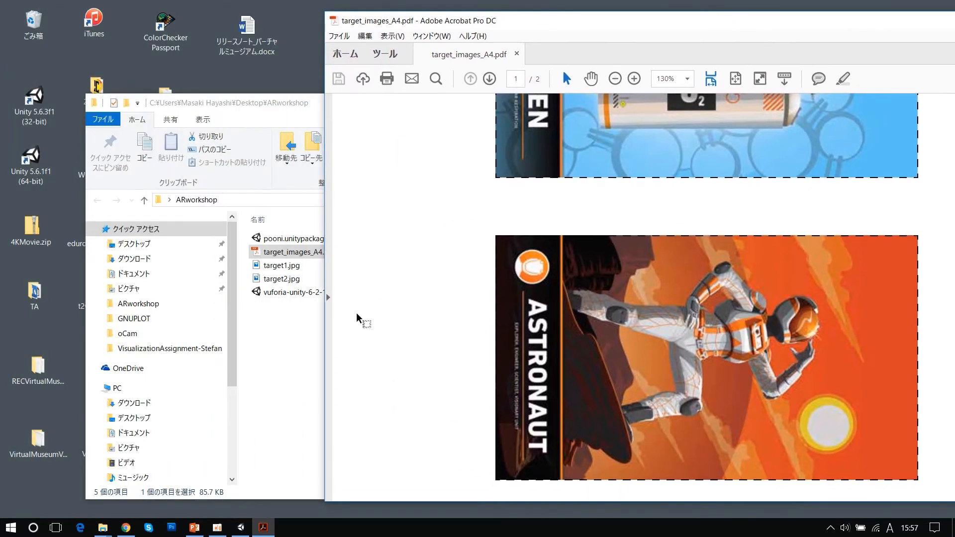
# - Open target1.jpg from the ARworkshop folder, compare it with the PDF's Astronaut image, close both and select the file
pyautogui.click(289, 266)
pyautogui.doubleClick(288, 265)
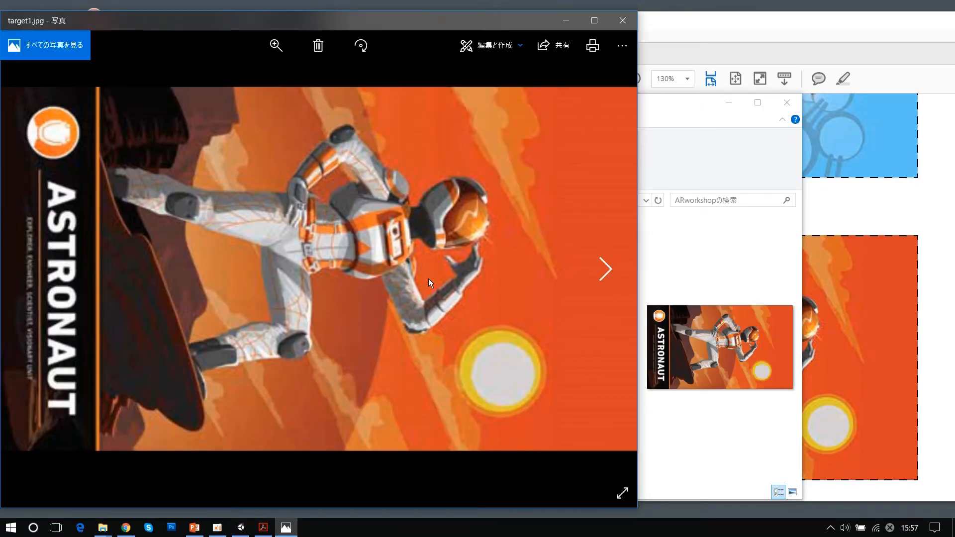
pyautogui.click(855, 211)
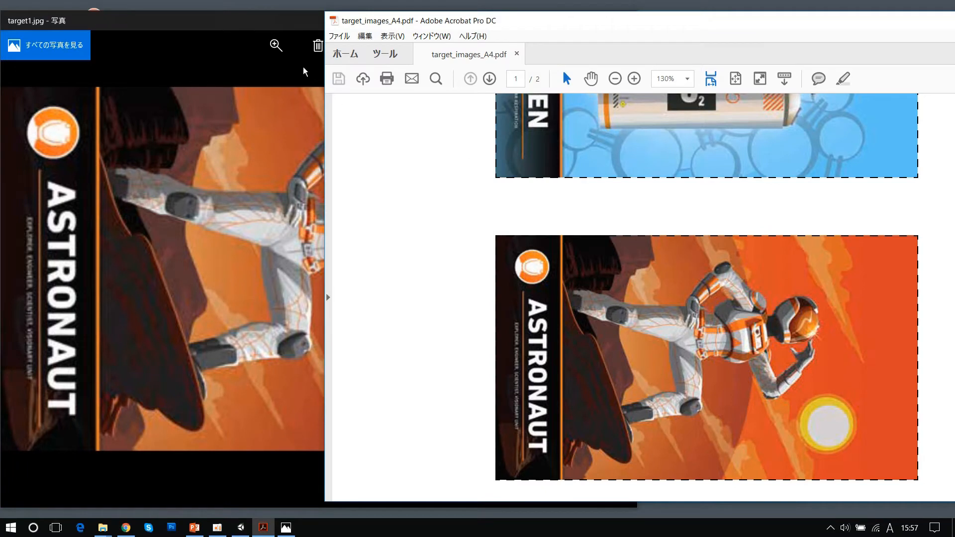
pyautogui.click(281, 24)
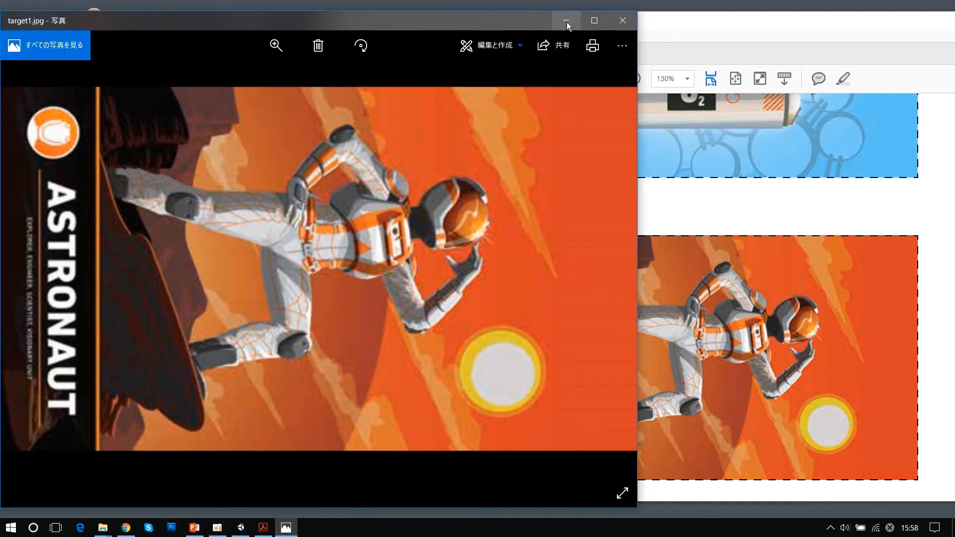
pyautogui.click(621, 22)
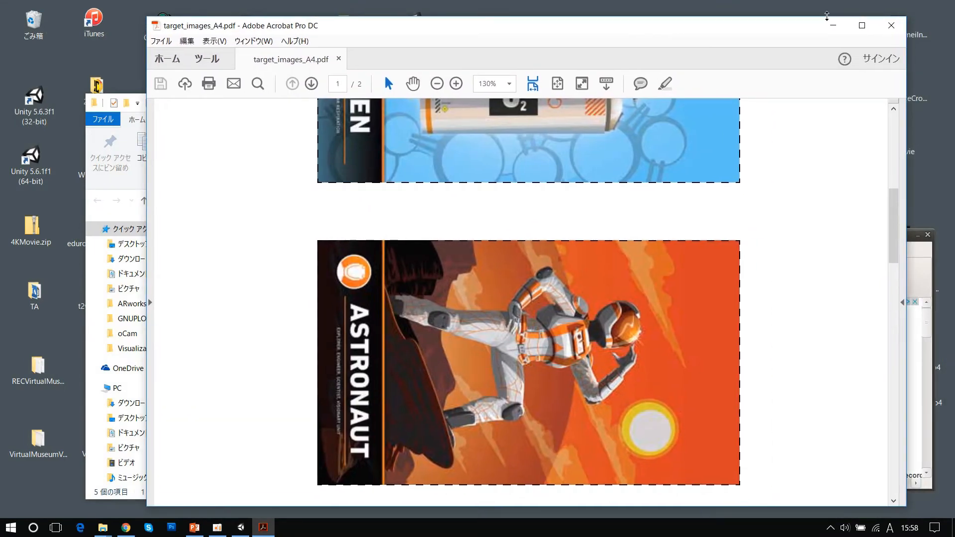
pyautogui.click(890, 25)
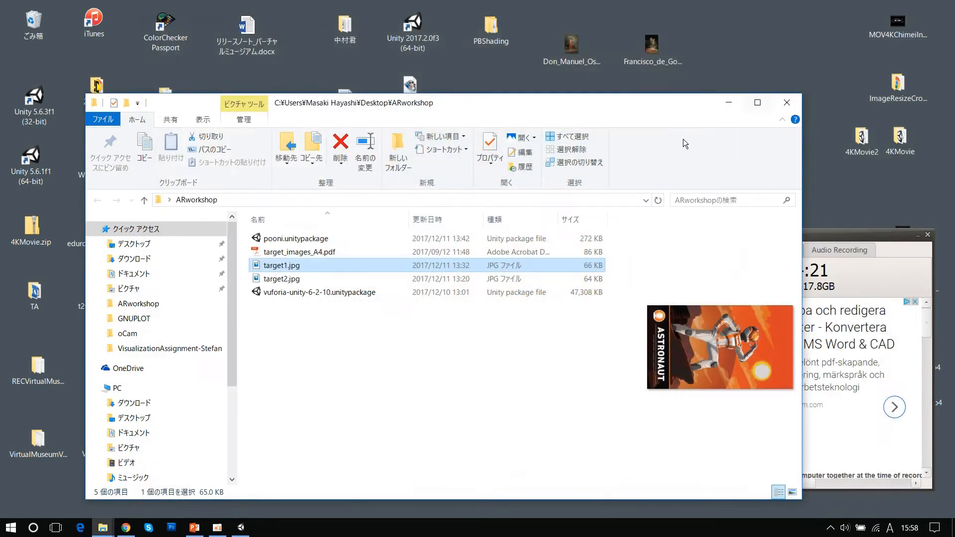
pyautogui.click(318, 269)
pyautogui.click(339, 264)
# - Switch to Chrome and start a new database named artest999 in the Vuforia portal's Target Manager
pyautogui.click(127, 529)
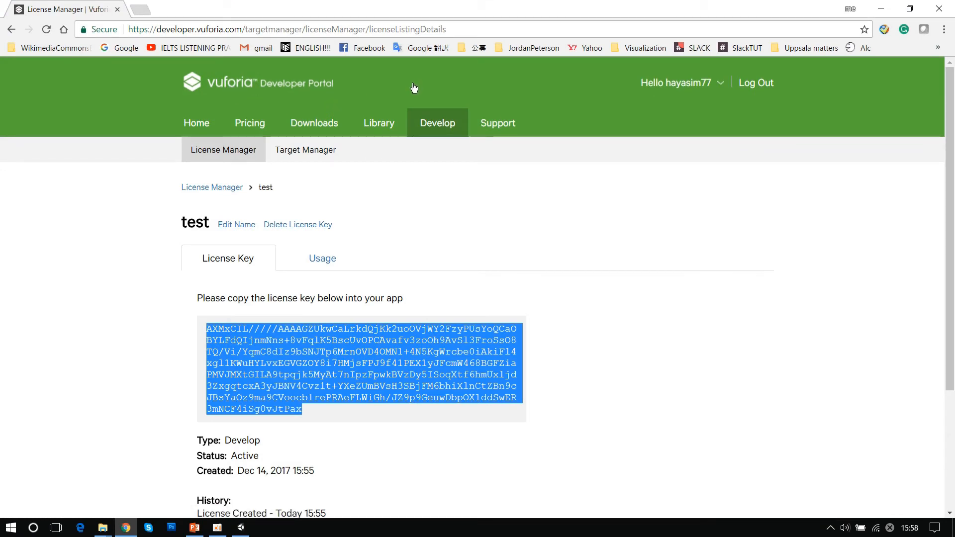
pyautogui.click(302, 156)
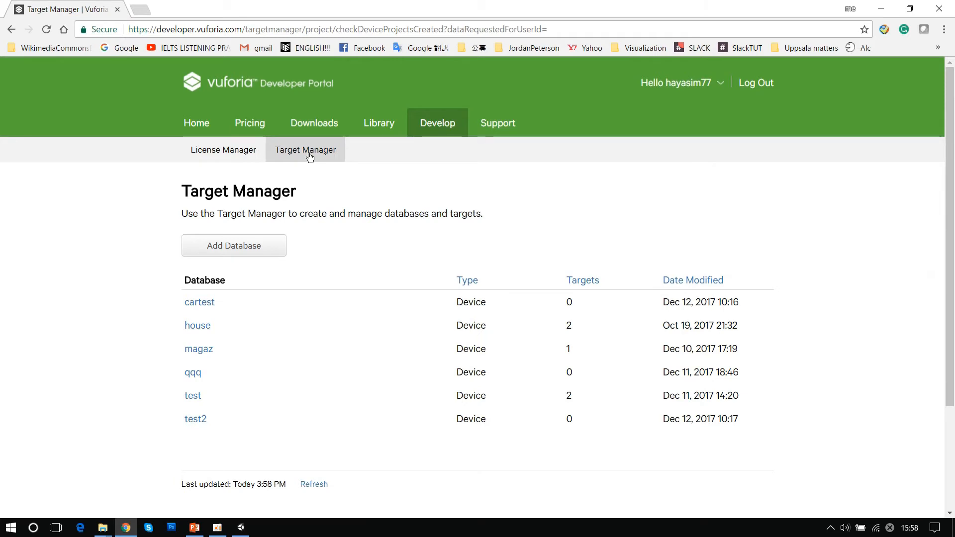
pyautogui.click(236, 248)
pyautogui.click(321, 224)
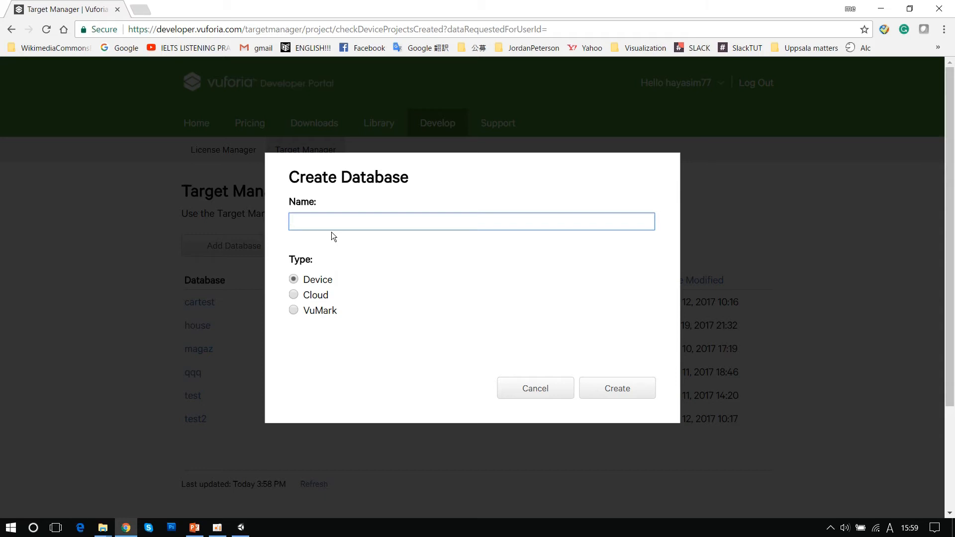
pyautogui.write('ar')
# - Look at the options of the Cloud and VuMark database types and return the type to Device
pyautogui.click(293, 295)
pyautogui.click(294, 310)
pyautogui.click(293, 296)
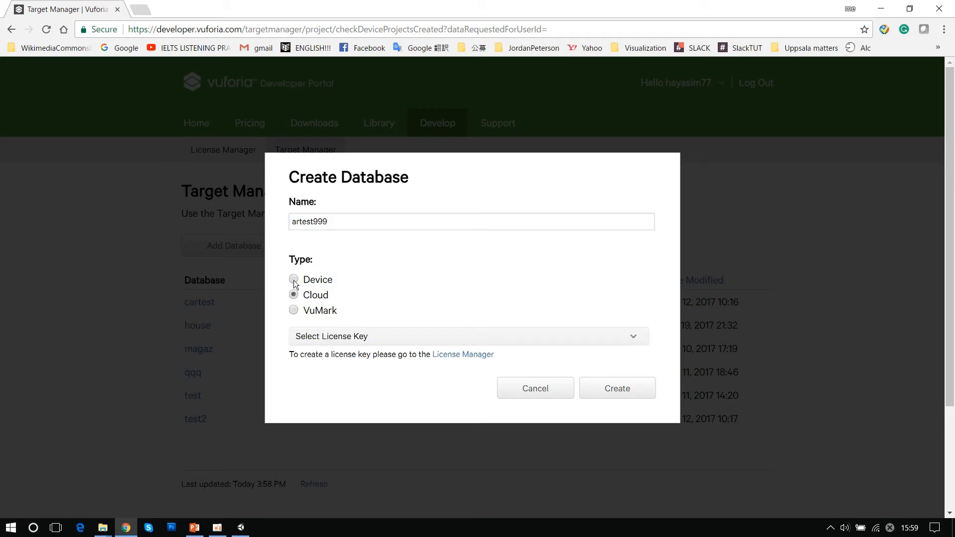
pyautogui.click(294, 280)
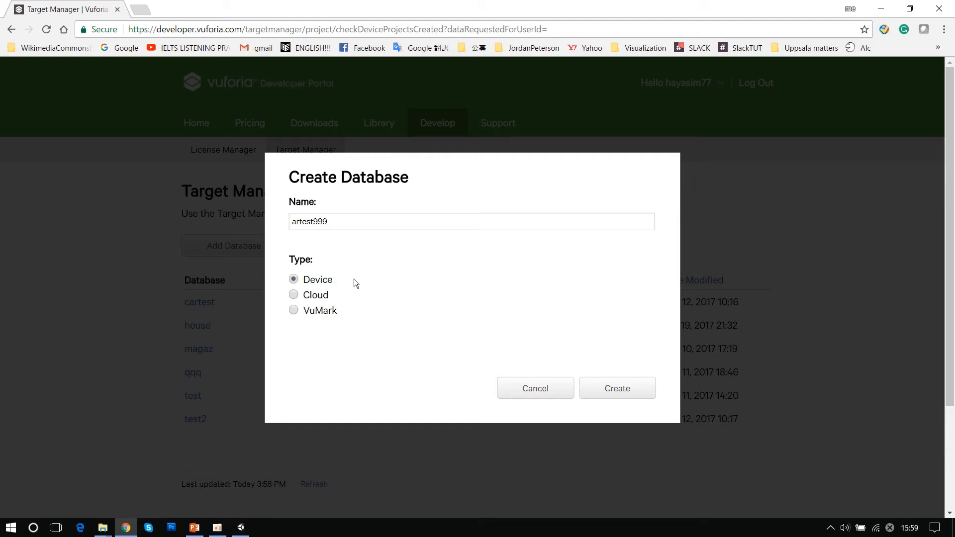
pyautogui.click(294, 295)
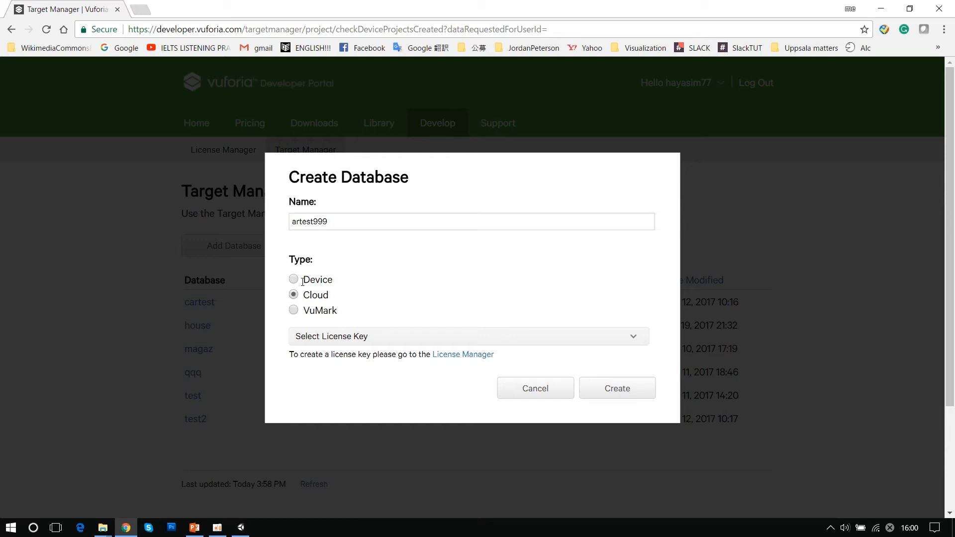
pyautogui.click(294, 280)
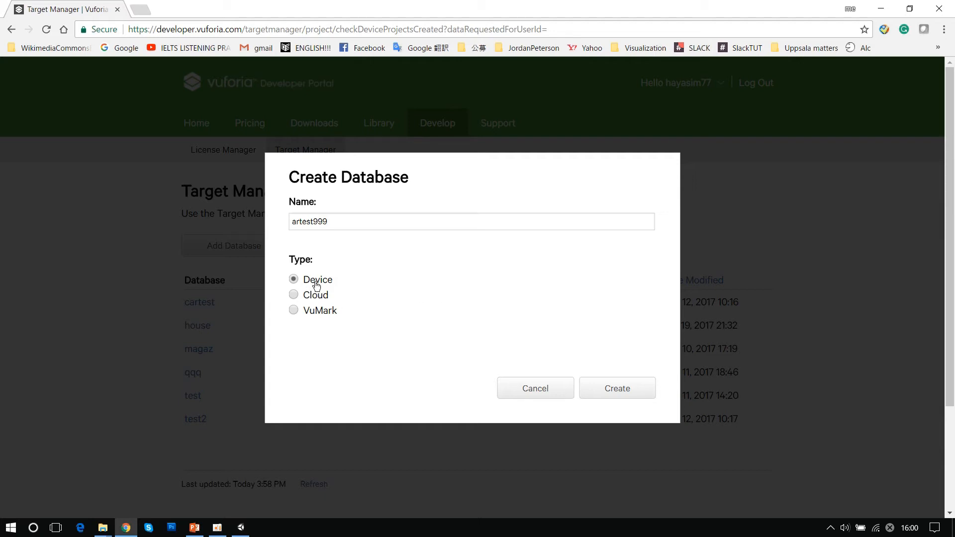
# - Create the Device-type database artest999 and open it from the Target Manager list
pyautogui.click(337, 222)
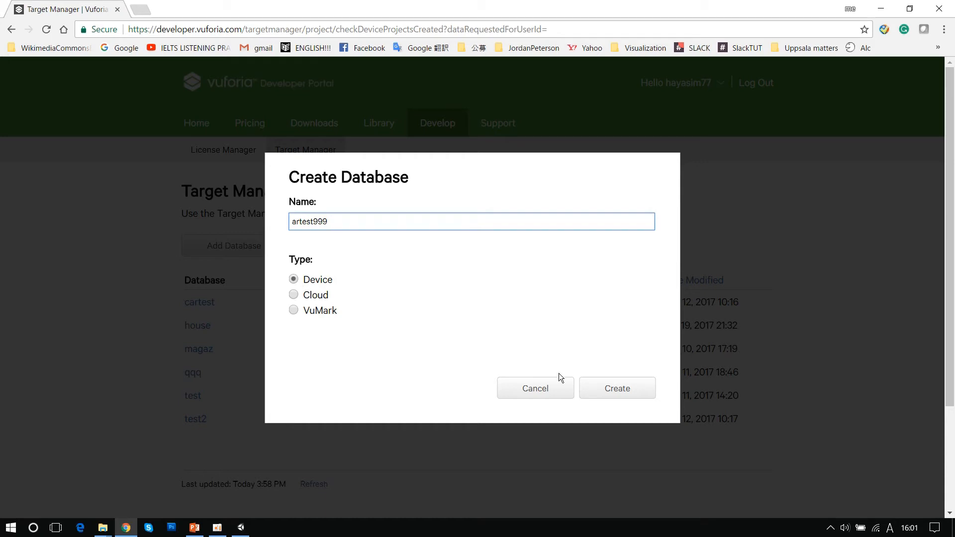
pyautogui.click(617, 388)
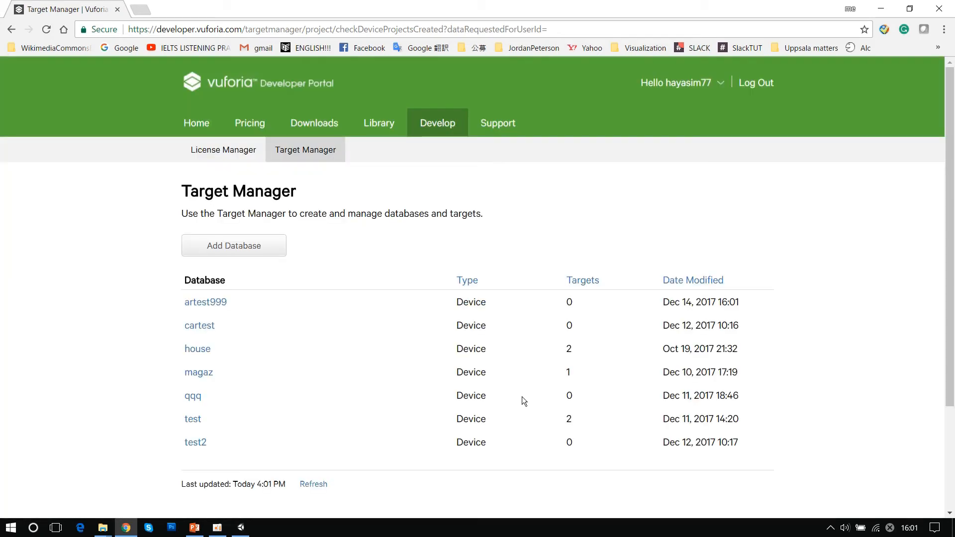
pyautogui.click(205, 305)
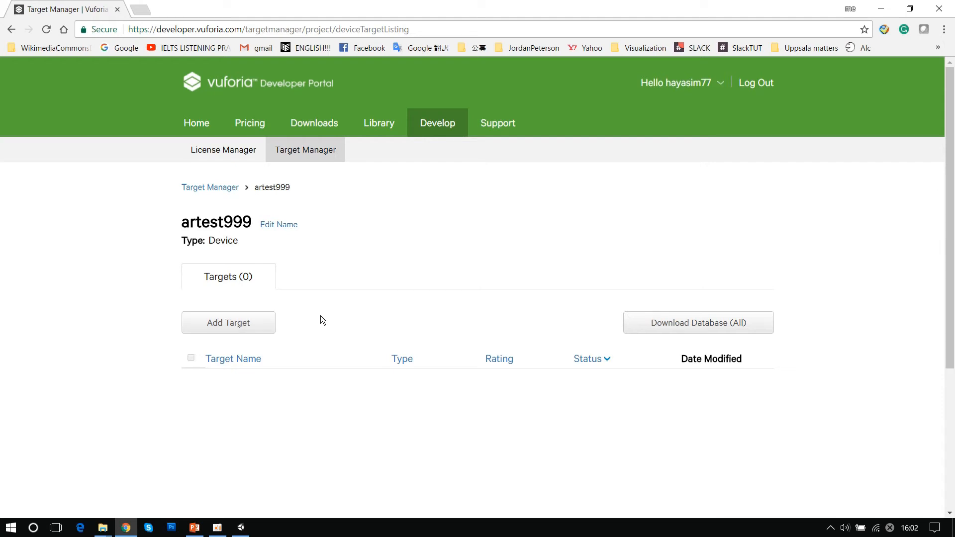
# - Start adding a target to the artest999 database, look at the Cuboid type's fields and return the type to Single Image
pyautogui.click(240, 325)
pyautogui.scroll(-1, 411, 183)
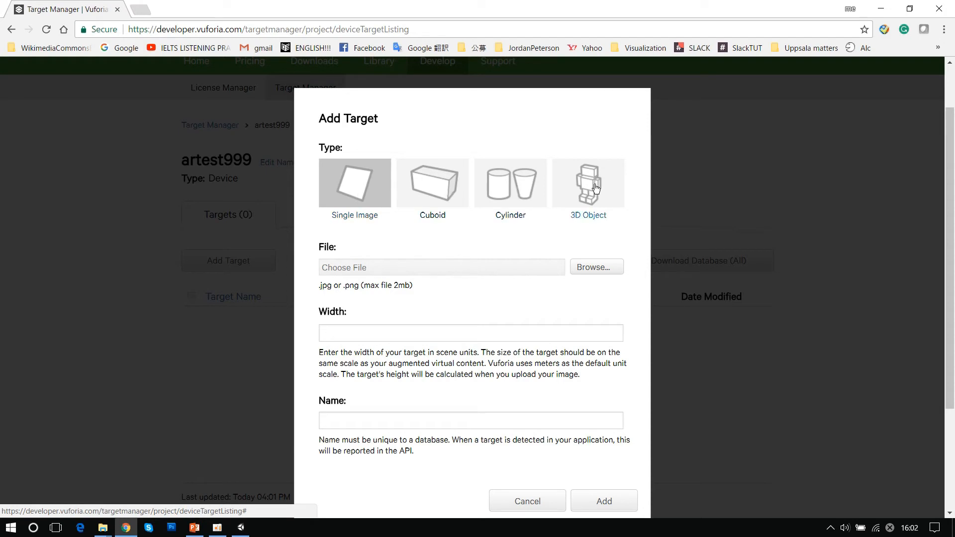
pyautogui.click(436, 182)
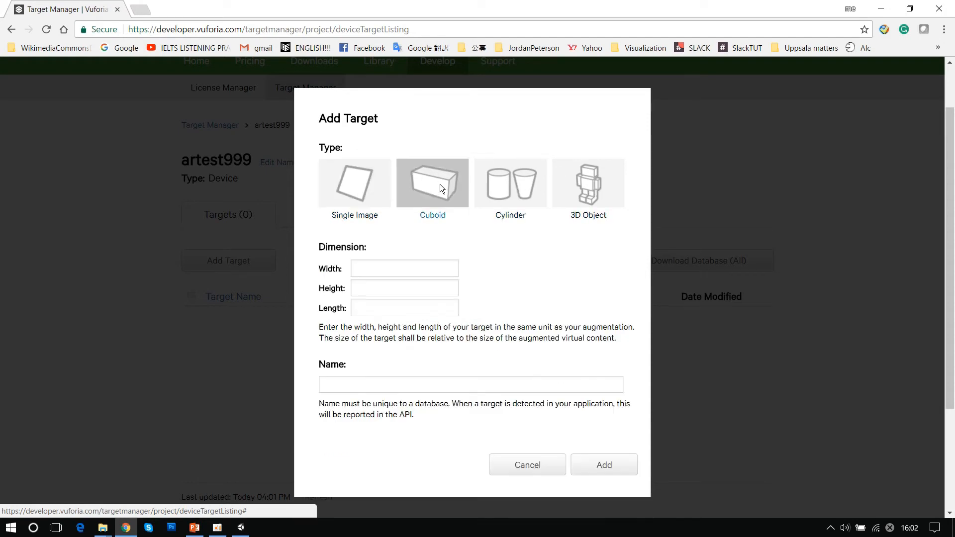
pyautogui.click(363, 185)
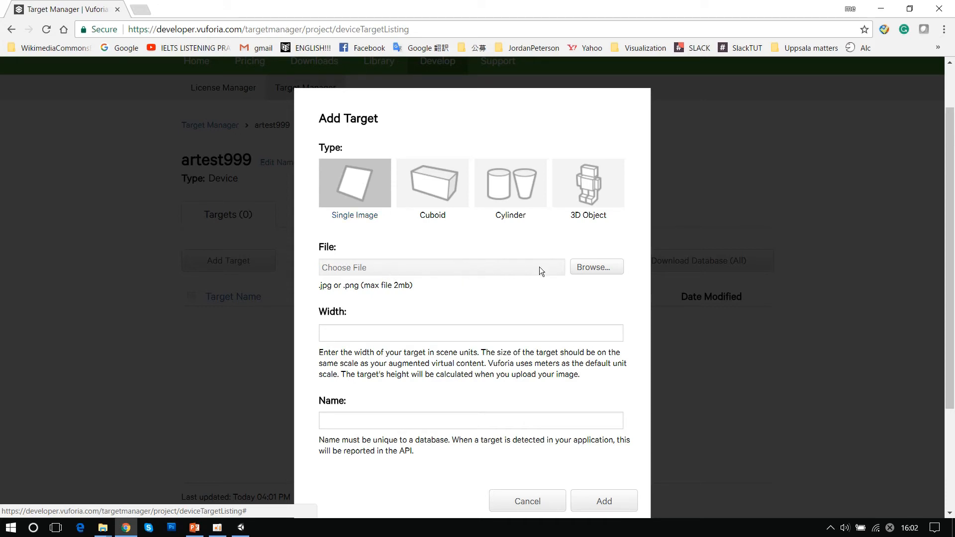
# - Choose target1.jpg from the desktop's ARworkshop folder as the new target's image file
pyautogui.click(599, 267)
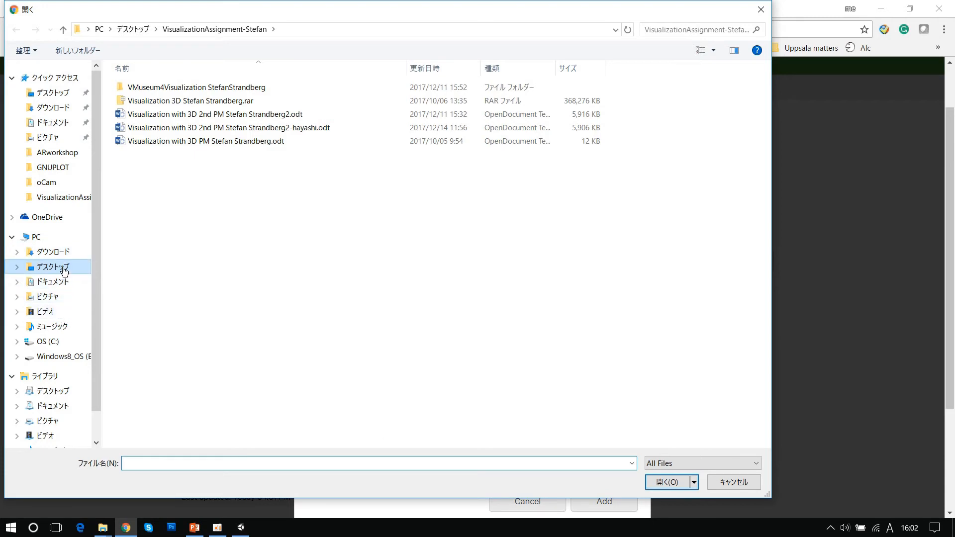
pyautogui.click(64, 270)
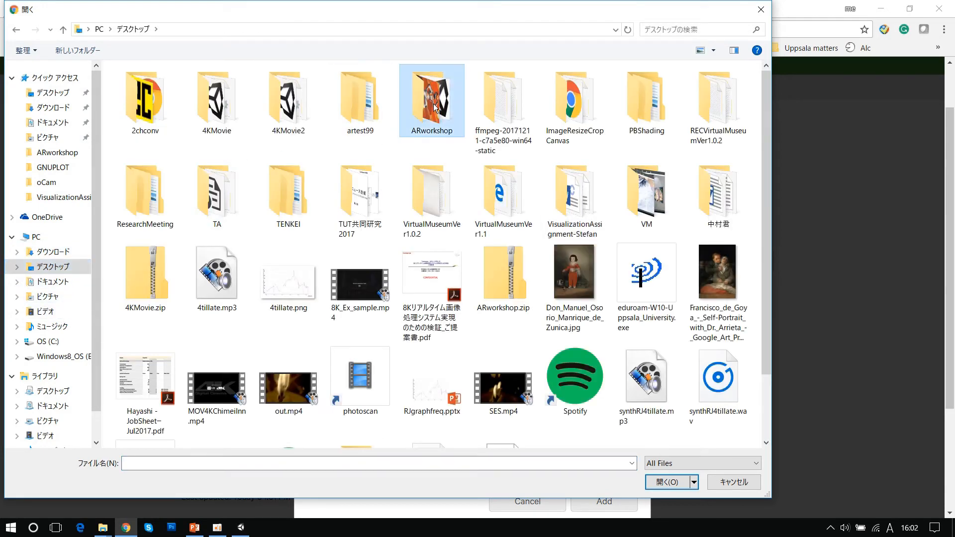
pyautogui.doubleClick(426, 111)
pyautogui.click(287, 112)
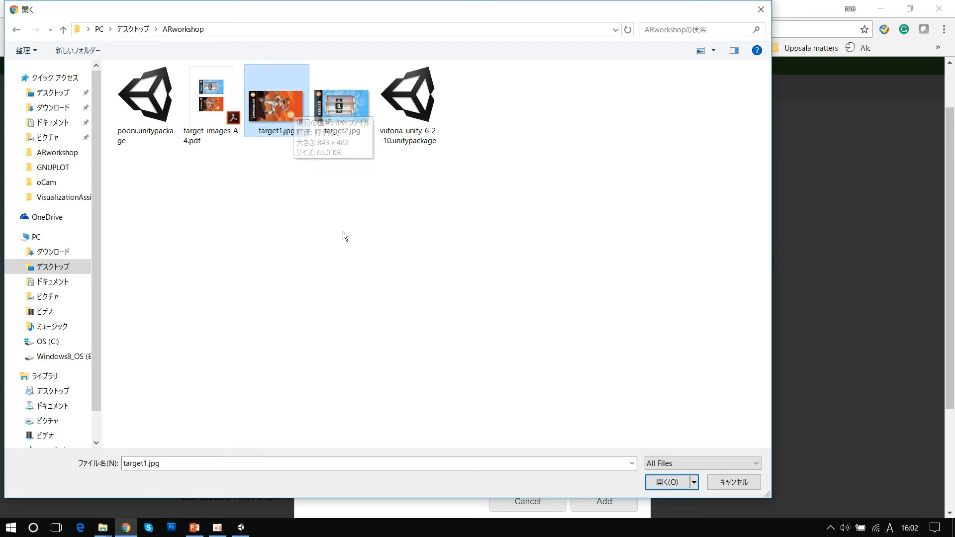
pyautogui.click(672, 483)
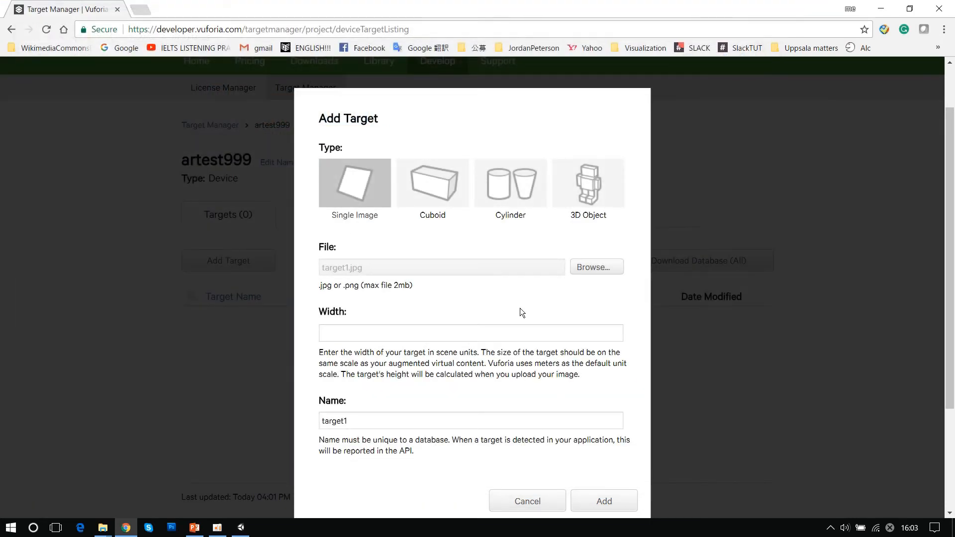
# - Set the target's width to 1, keep the name target1 and add it to the database
pyautogui.click(378, 335)
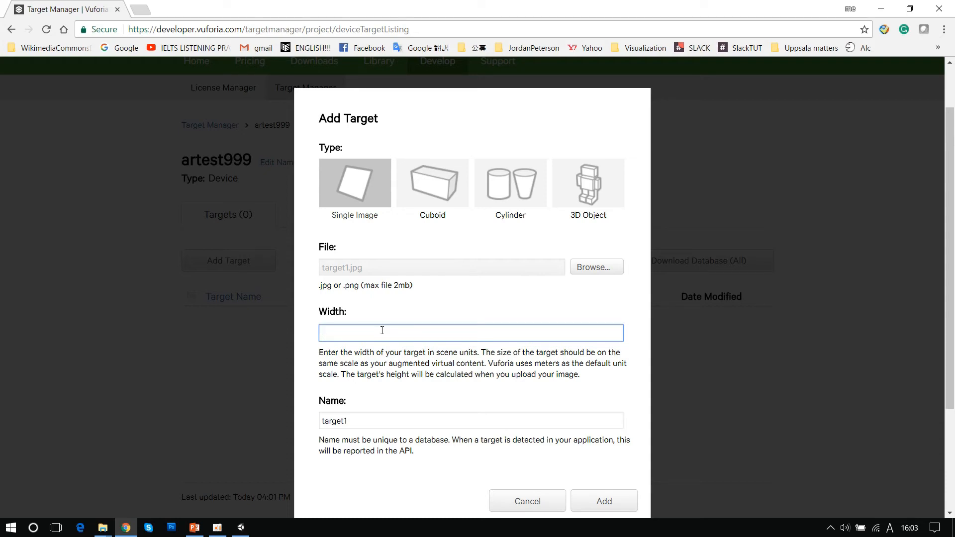
pyautogui.write('1')
pyautogui.click(364, 419)
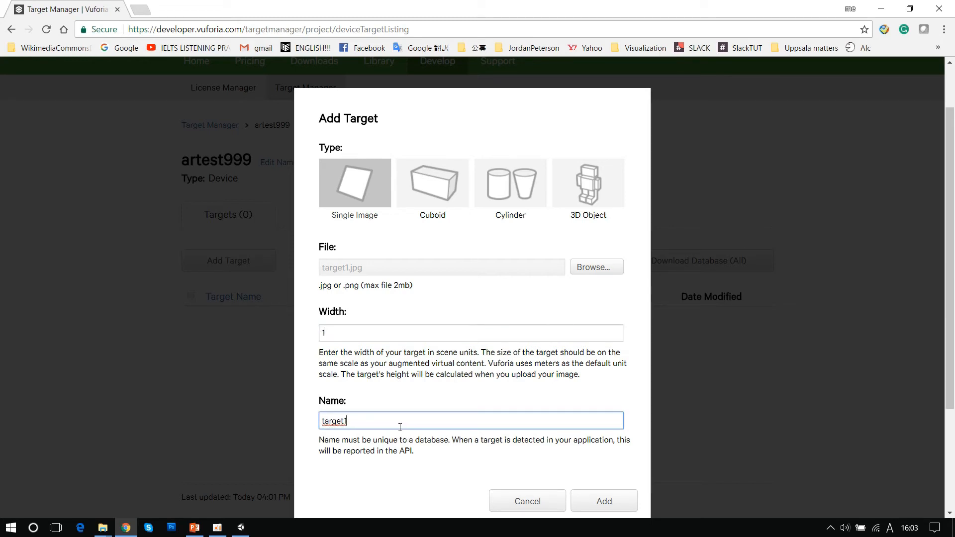
pyautogui.moveTo(364, 424); pyautogui.dragTo(315, 421)
pyautogui.click(604, 502)
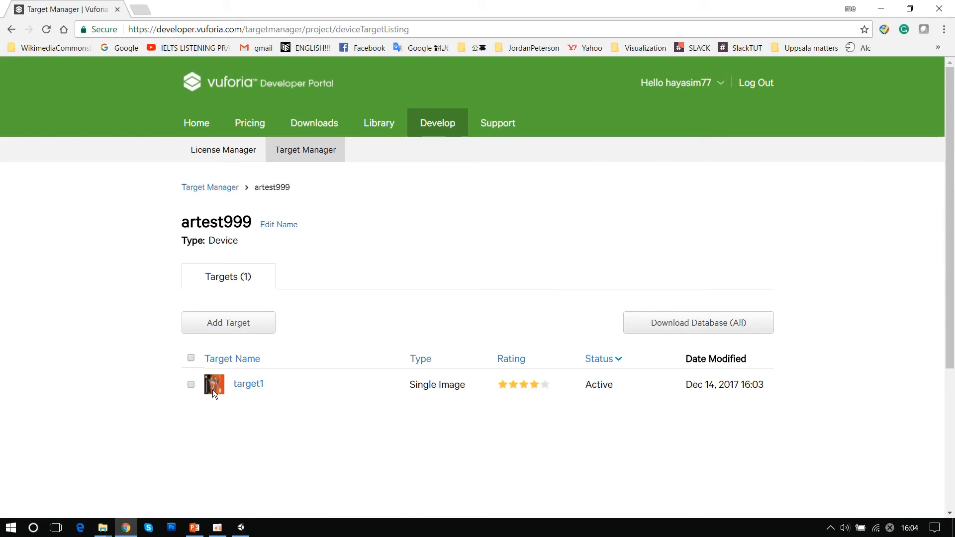
# - Download the whole artest999 database for the Unity Editor and show the downloaded package in its folder
pyautogui.moveTo(211, 387)
pyautogui.click(701, 326)
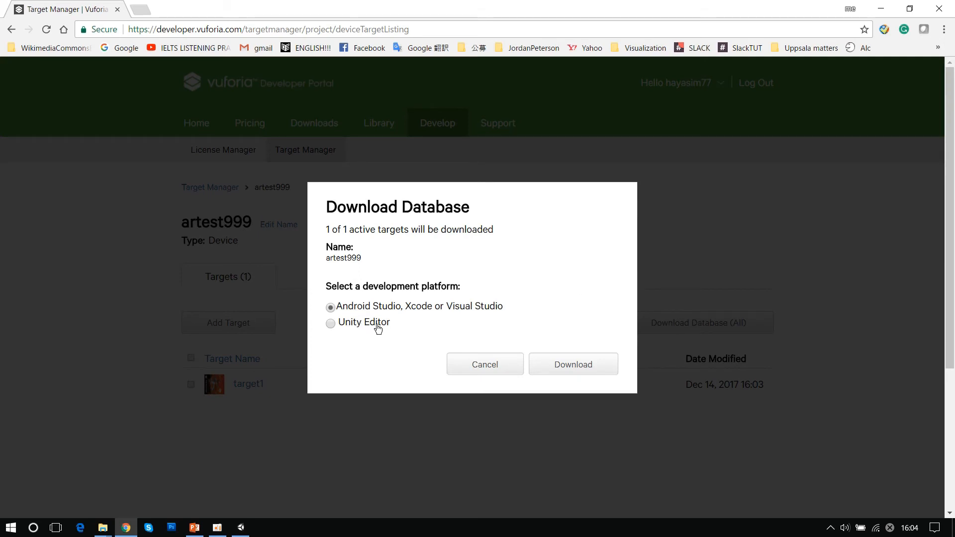
pyautogui.click(331, 324)
pyautogui.click(571, 369)
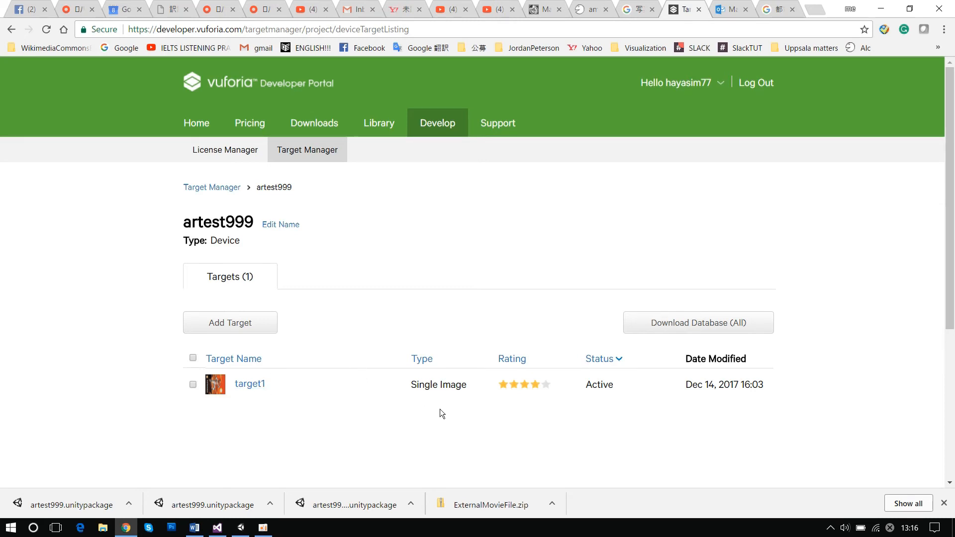
pyautogui.click(129, 504)
pyautogui.click(183, 461)
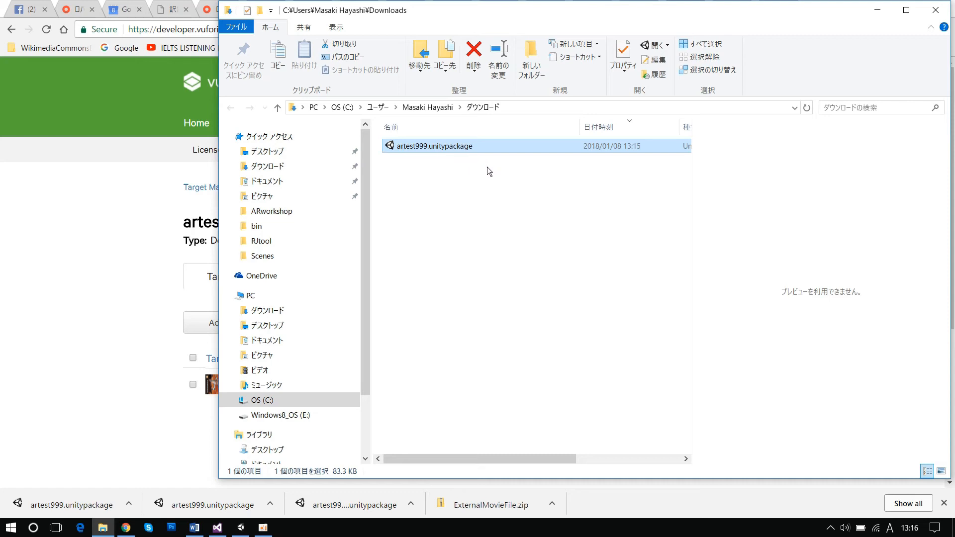
# - Switch to Unity and import all items of the custom package artest999.unitypackage from the Downloads folder
pyautogui.click(241, 528)
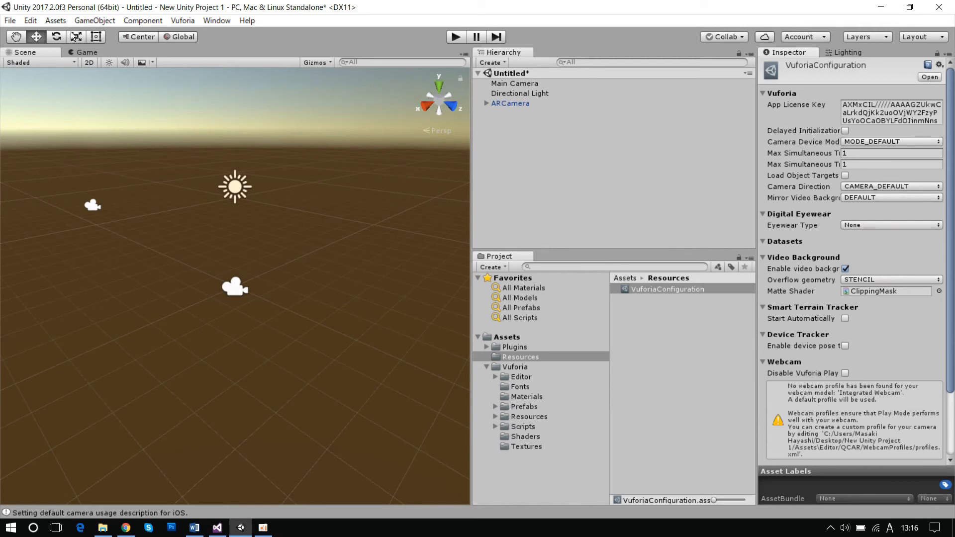
pyautogui.click(56, 21)
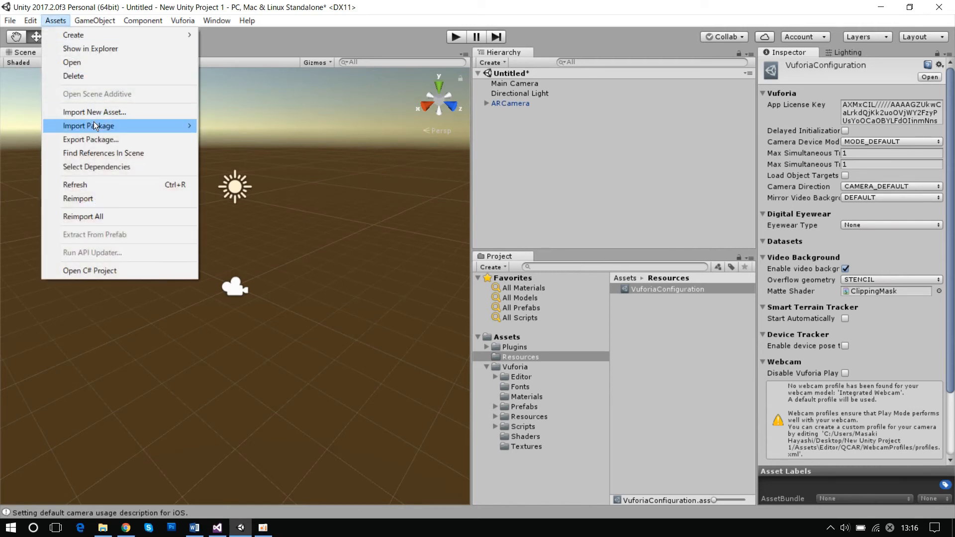
pyautogui.moveTo(120, 127)
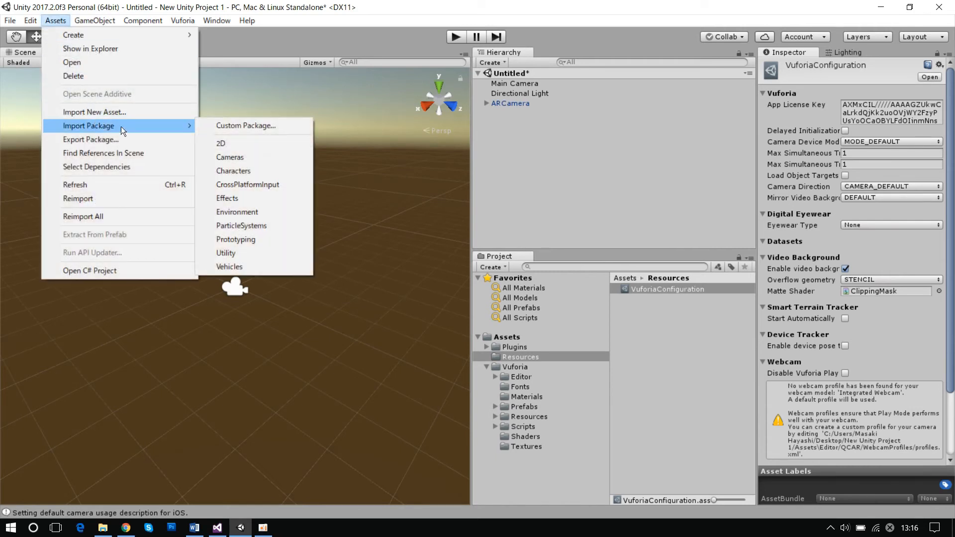
pyautogui.click(272, 127)
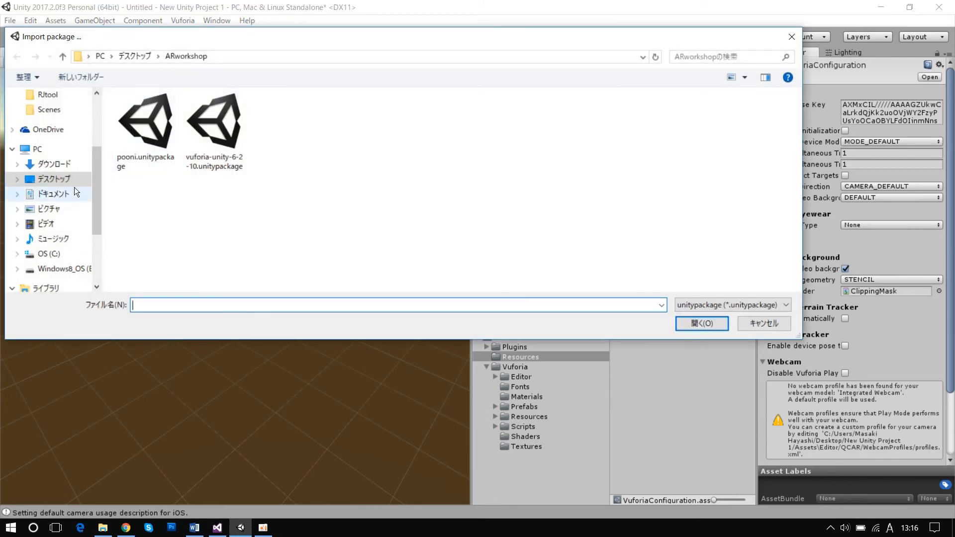
pyautogui.click(65, 167)
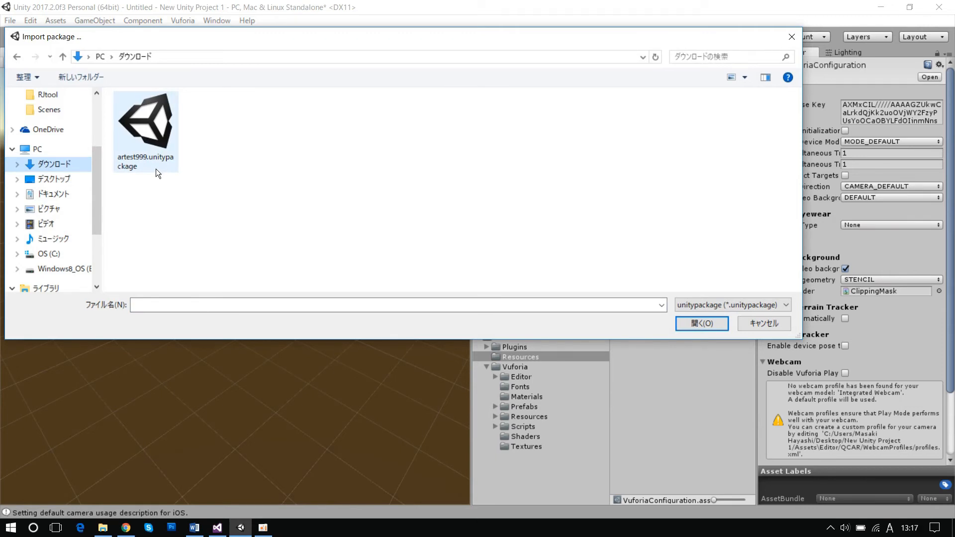
pyautogui.click(148, 121)
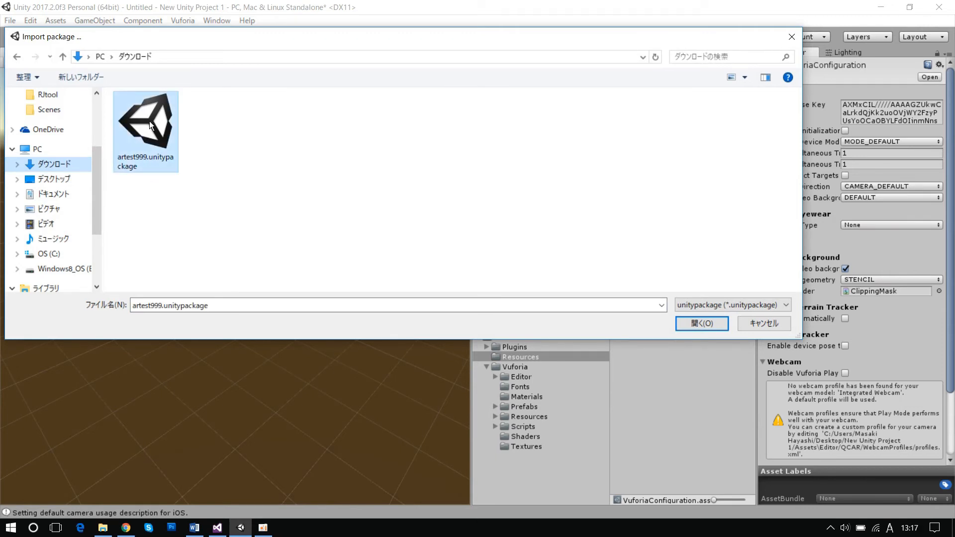
pyautogui.click(712, 326)
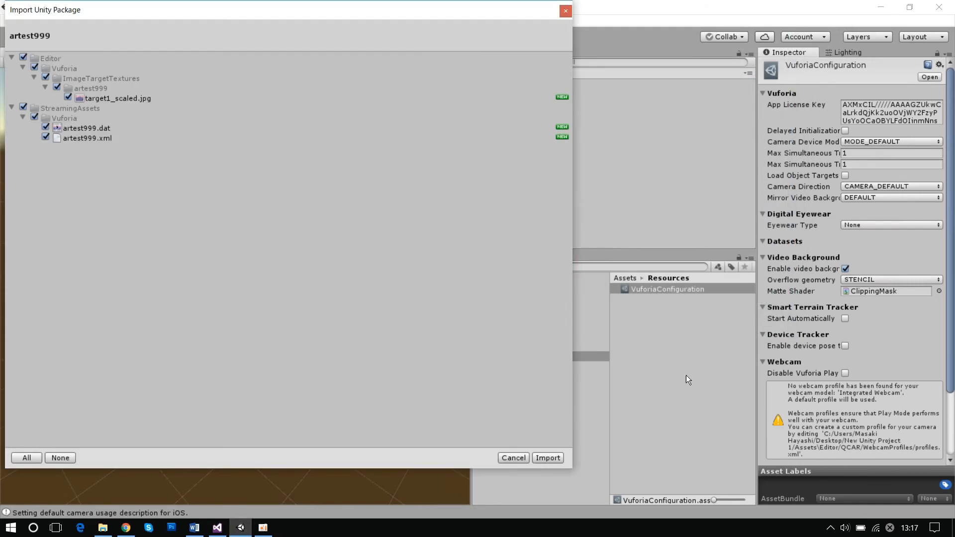
pyautogui.click(545, 456)
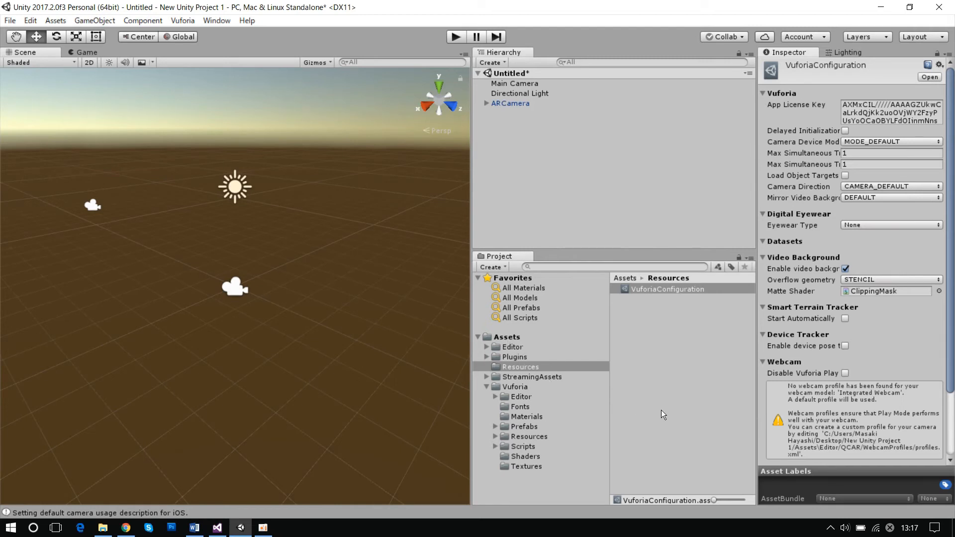
# - Expand the project's Editor, Vuforia and ImageTargetTextures folders and open the artest999 folder
pyautogui.click(518, 348)
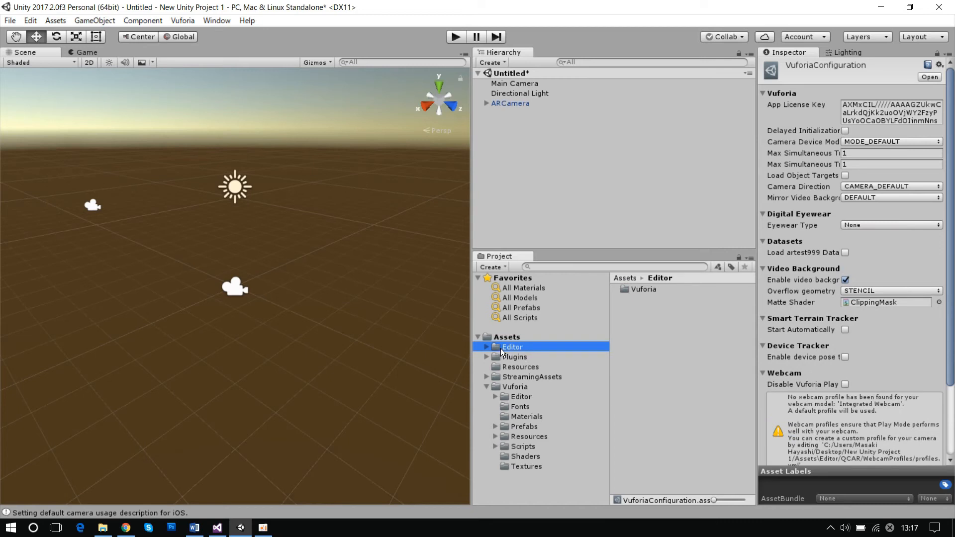
pyautogui.click(486, 348)
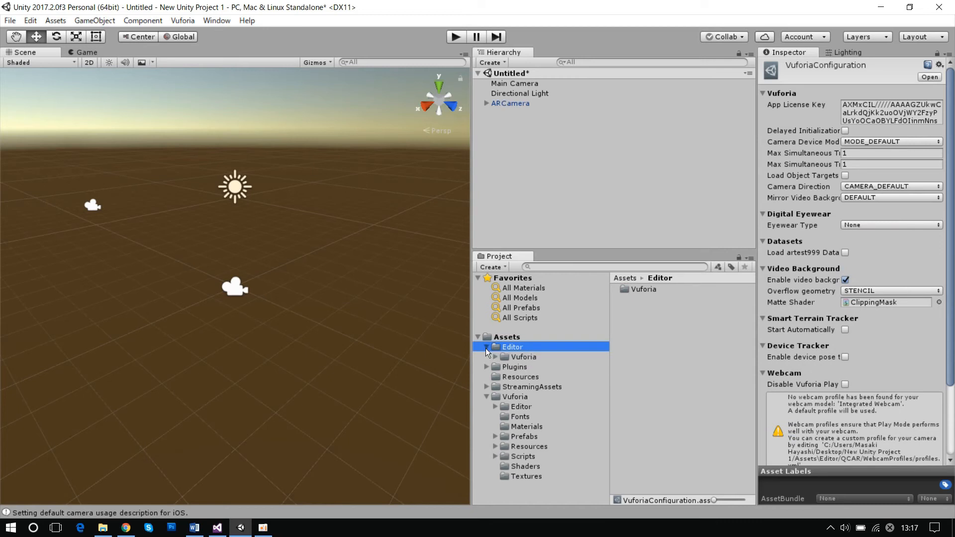
pyautogui.click(524, 358)
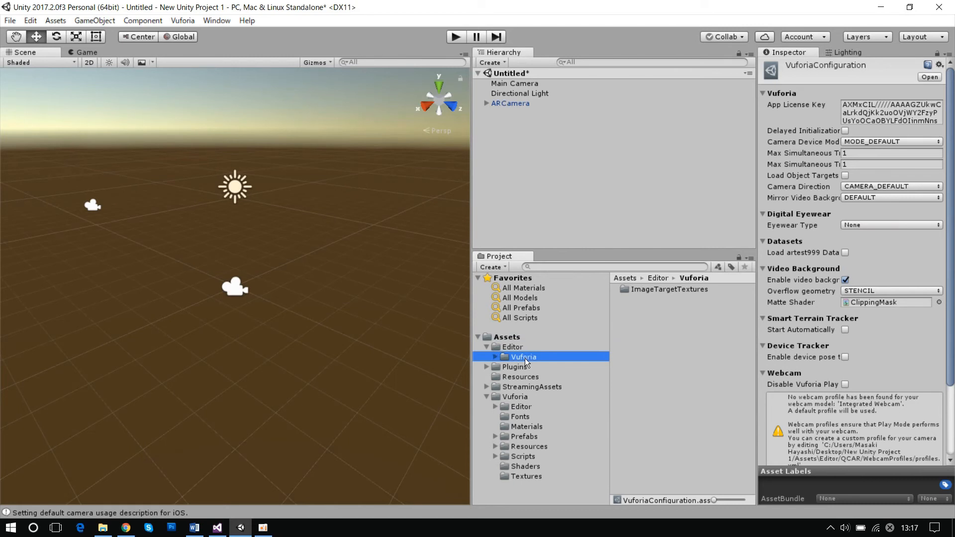
pyautogui.click(495, 357)
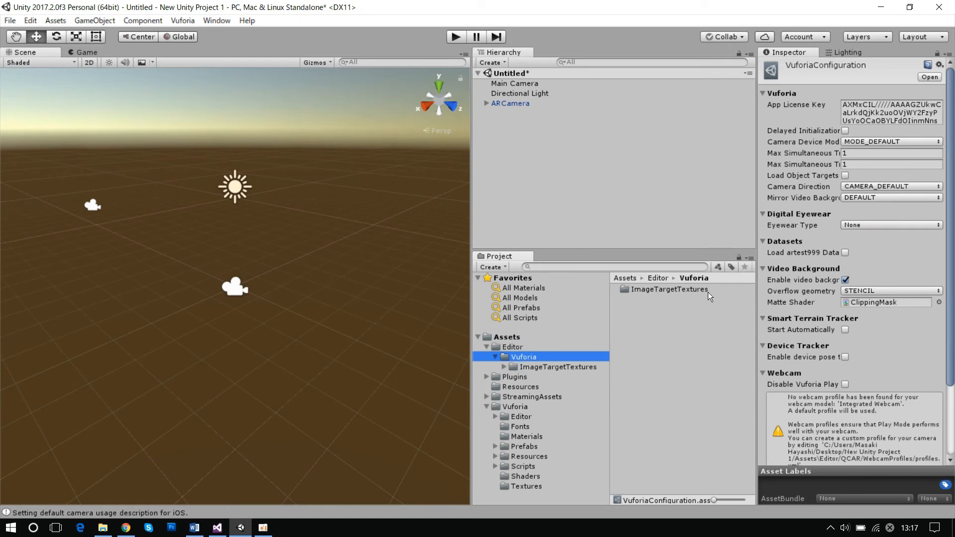
pyautogui.click(541, 367)
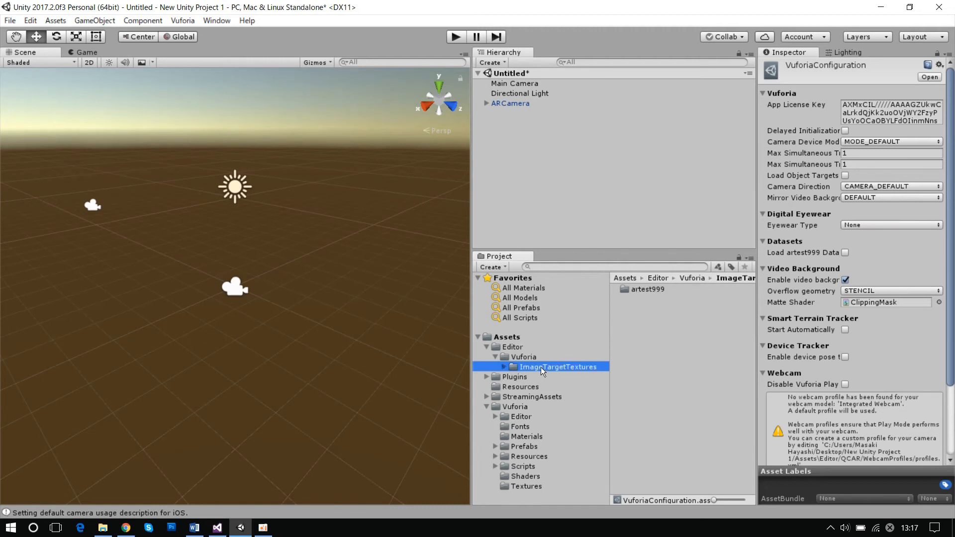
pyautogui.click(503, 367)
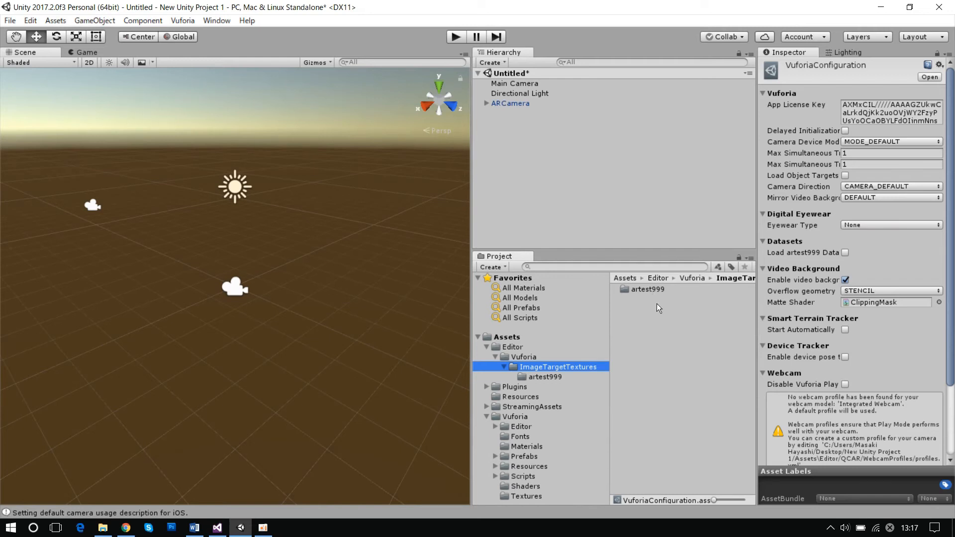
pyautogui.click(544, 377)
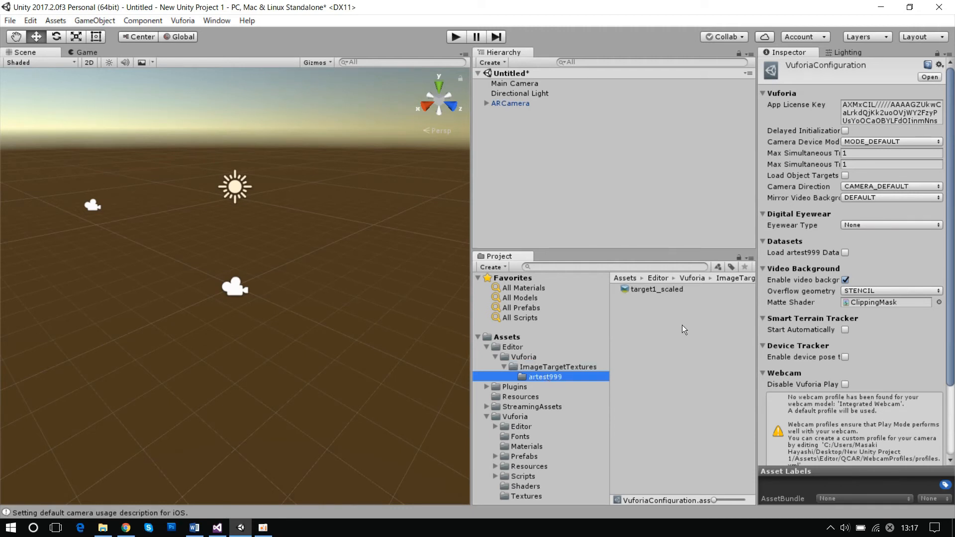
# - Set the Texture Shape of target1_scaled to 2D and apply the import settings
pyautogui.click(664, 291)
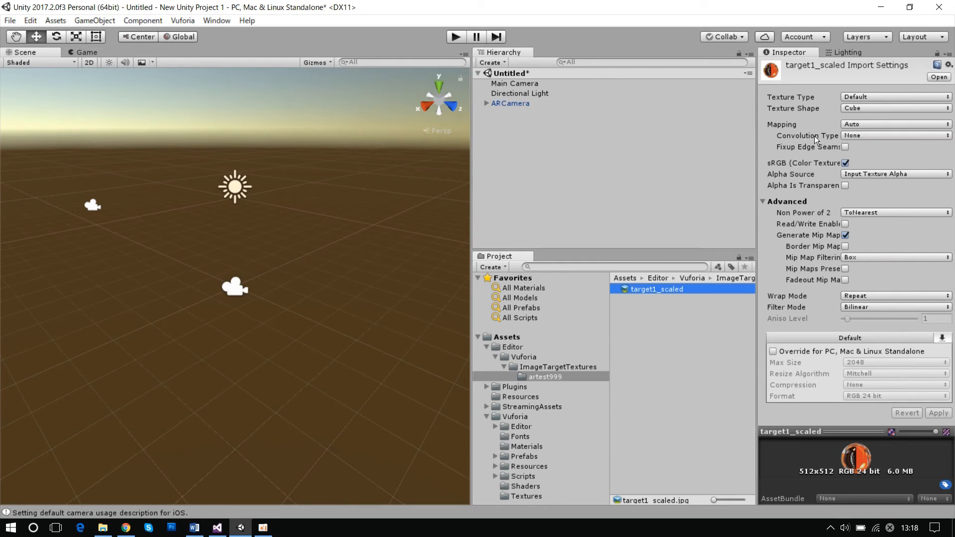
pyautogui.click(865, 109)
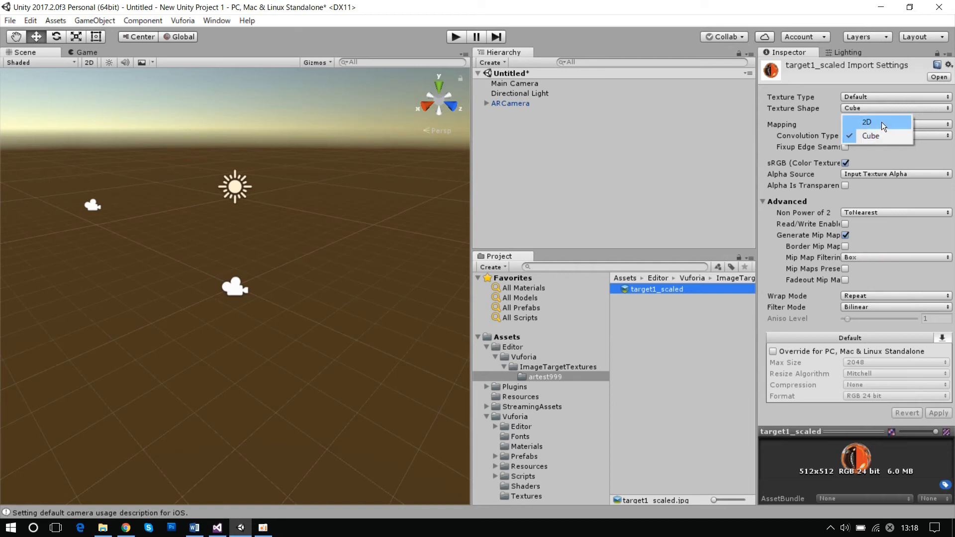
pyautogui.click(882, 122)
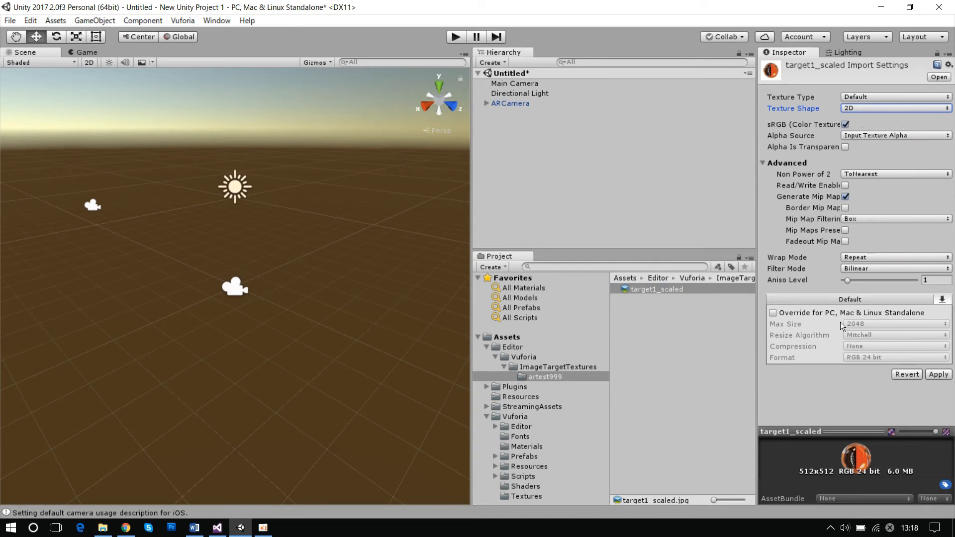
pyautogui.click(939, 375)
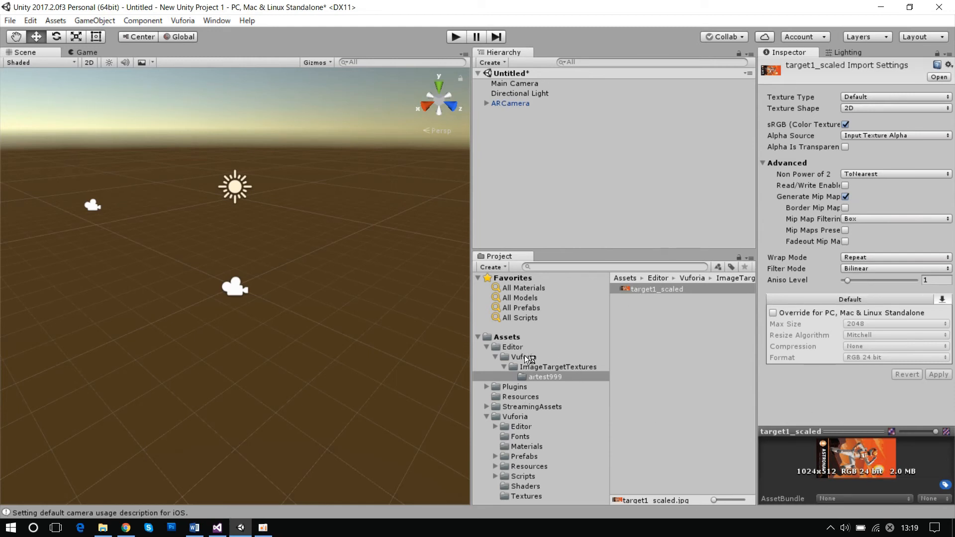
# - Open the Vuforia configuration from the ARCamera and enable loading of the artest999 database
pyautogui.click(512, 103)
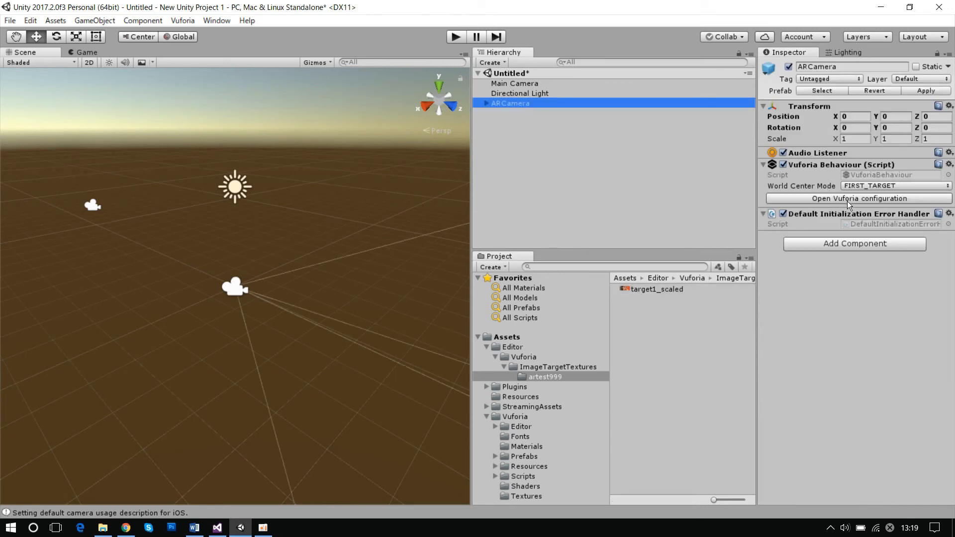
pyautogui.click(852, 198)
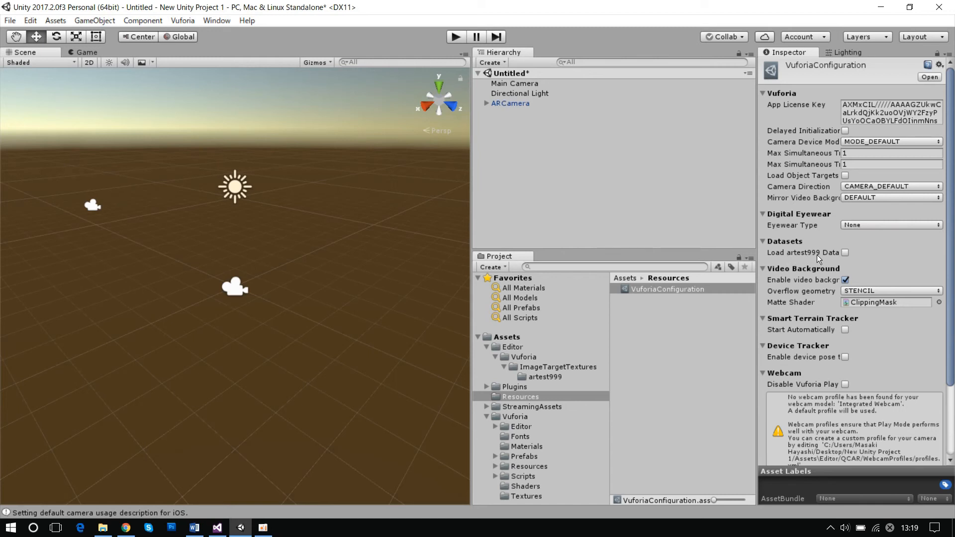
pyautogui.click(846, 253)
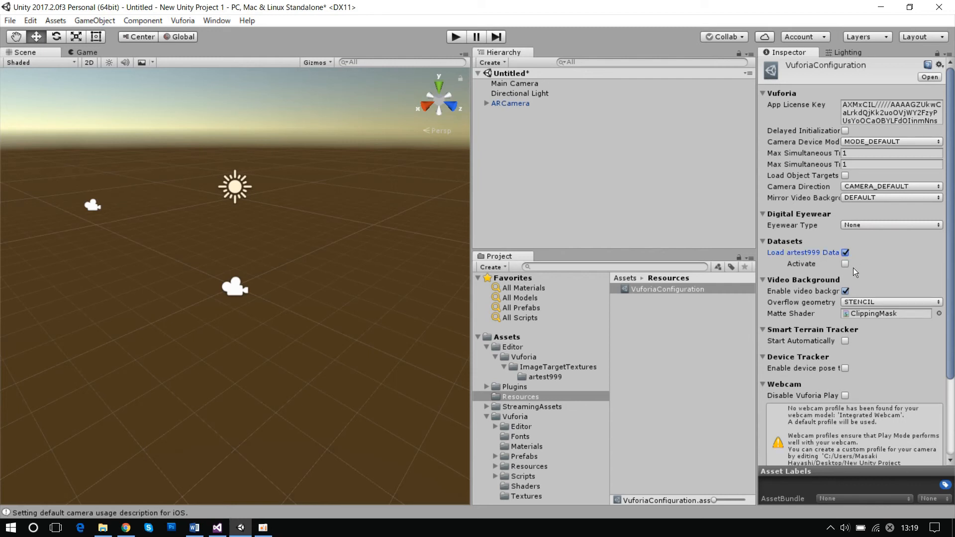
# - Activate the loaded artest999 database in the Vuforia configuration's Datasets settings
pyautogui.click(844, 265)
# - Add the ImageTarget prefab from the project's Vuforia Prefabs folder to the scene hierarchy
pyautogui.click(515, 419)
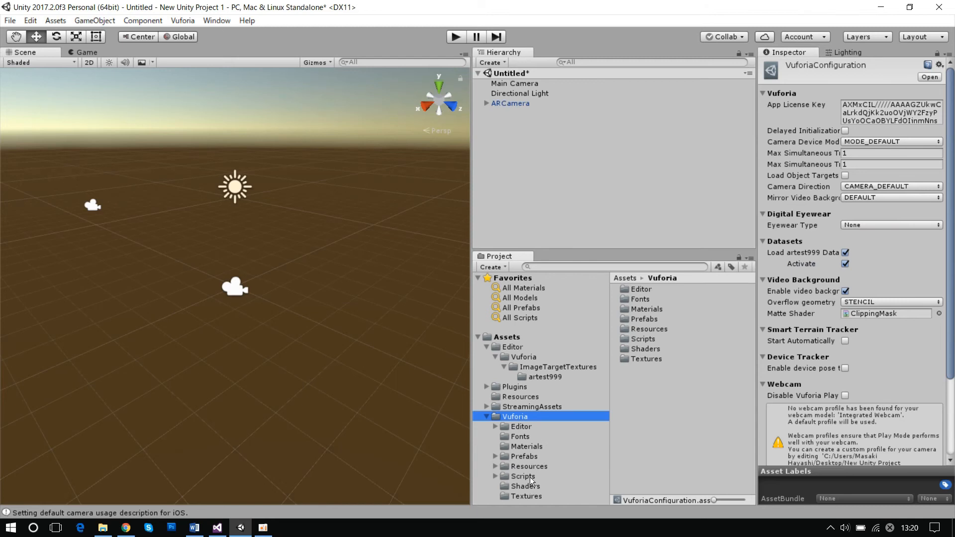
pyautogui.click(528, 458)
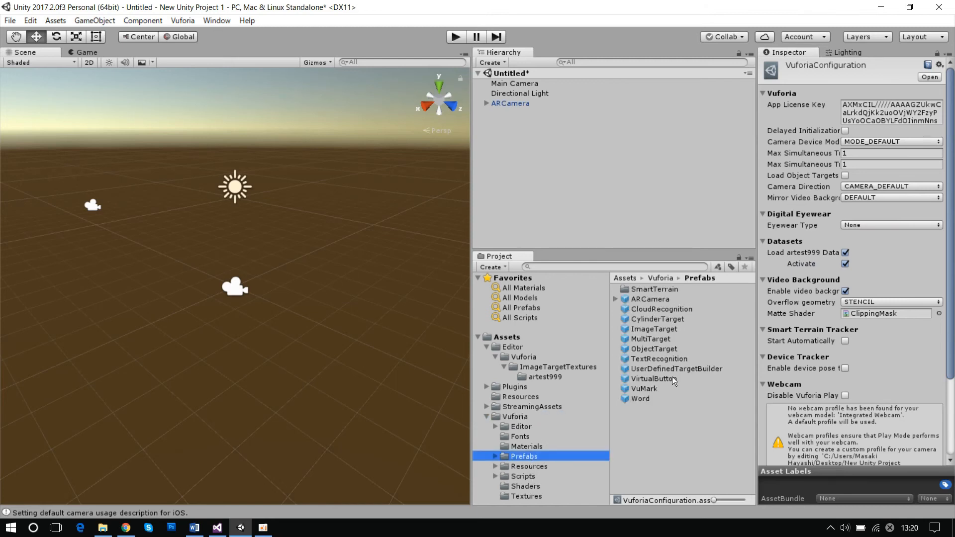
pyautogui.click(633, 330)
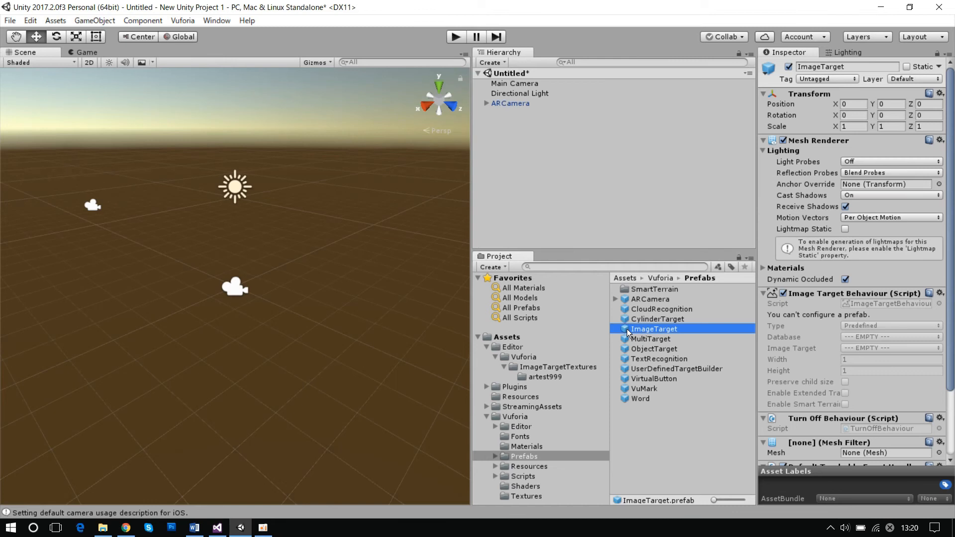
pyautogui.moveTo(628, 330); pyautogui.dragTo(537, 158)
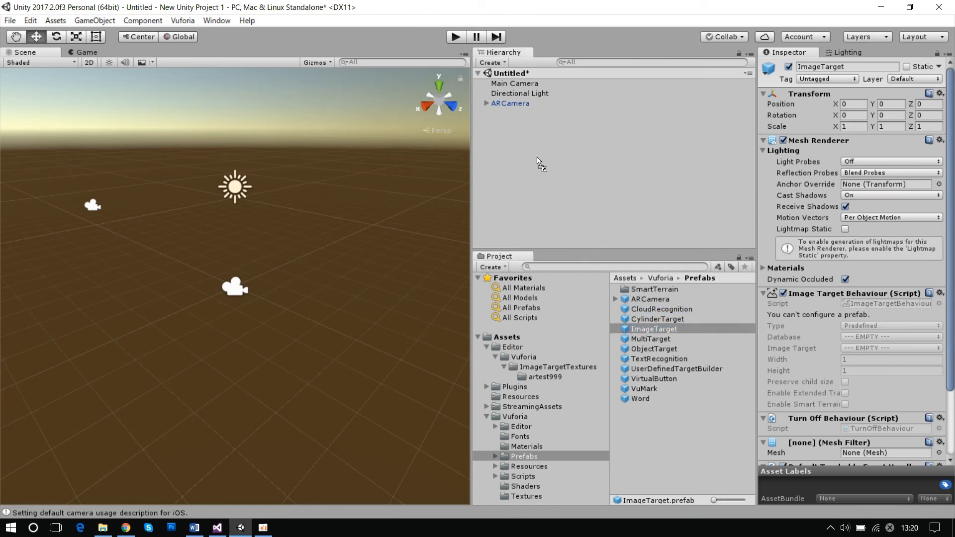
pyautogui.moveTo(538, 158); pyautogui.dragTo(565, 155)
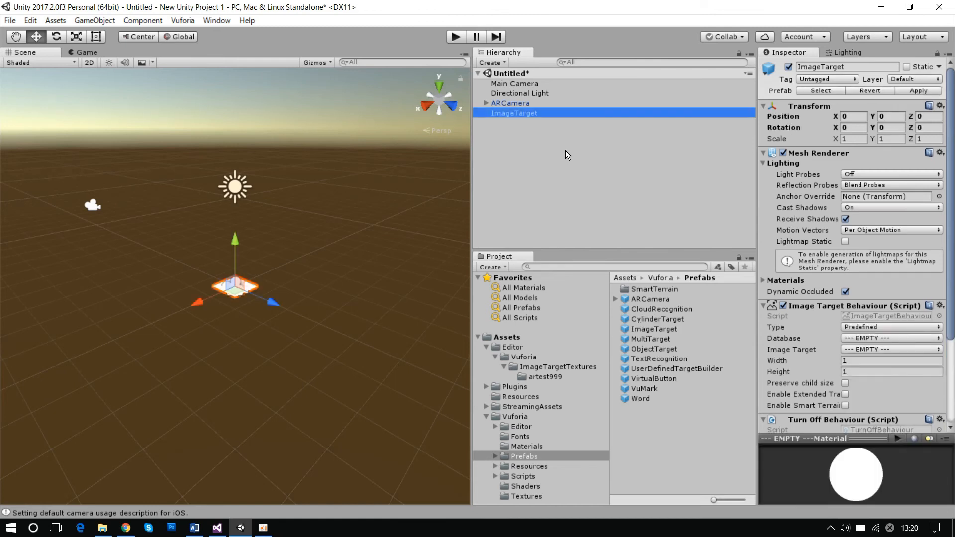
# - Set the scene ImageTarget's Database to artest999 and its Image Target to target1
pyautogui.scroll(3, 321, 356)
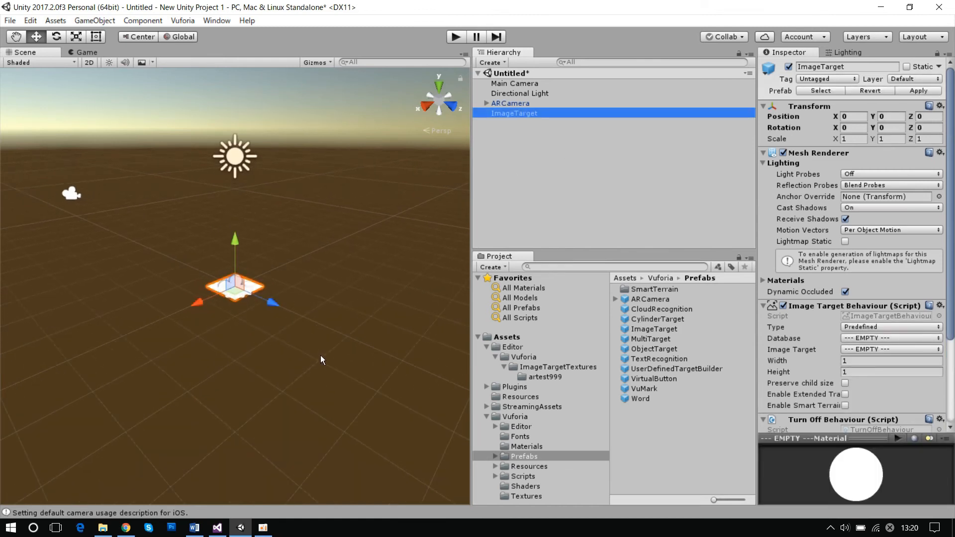
pyautogui.click(268, 348)
pyautogui.scroll(1, 260, 351)
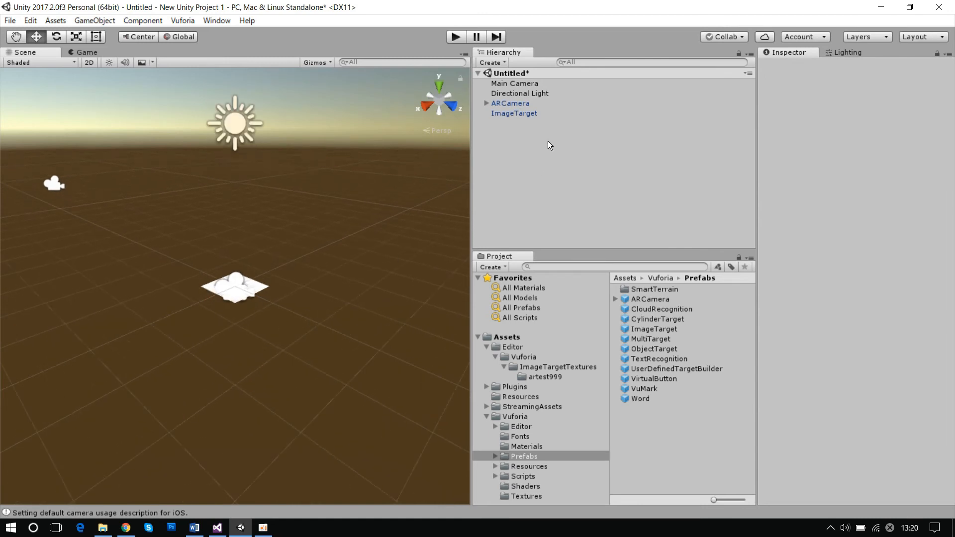
pyautogui.click(534, 114)
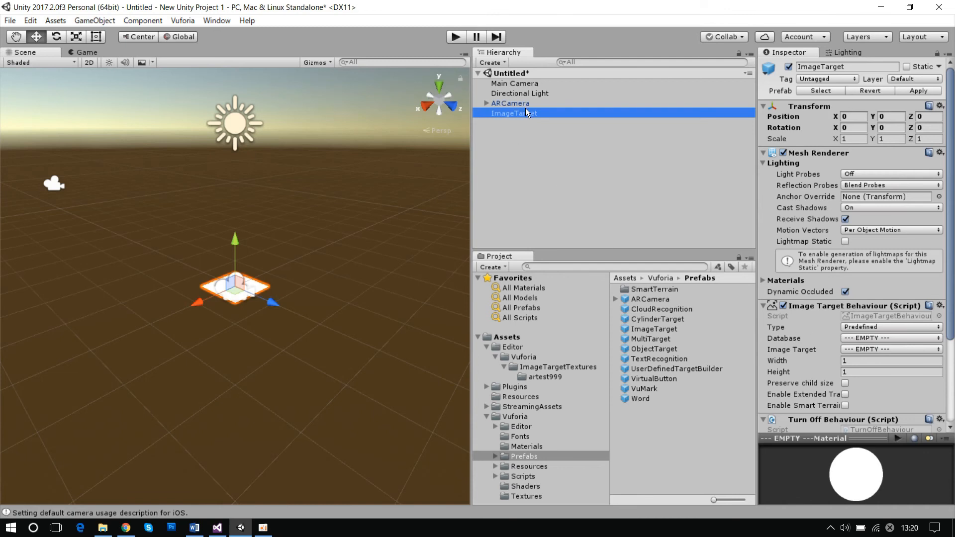
pyautogui.click(566, 112)
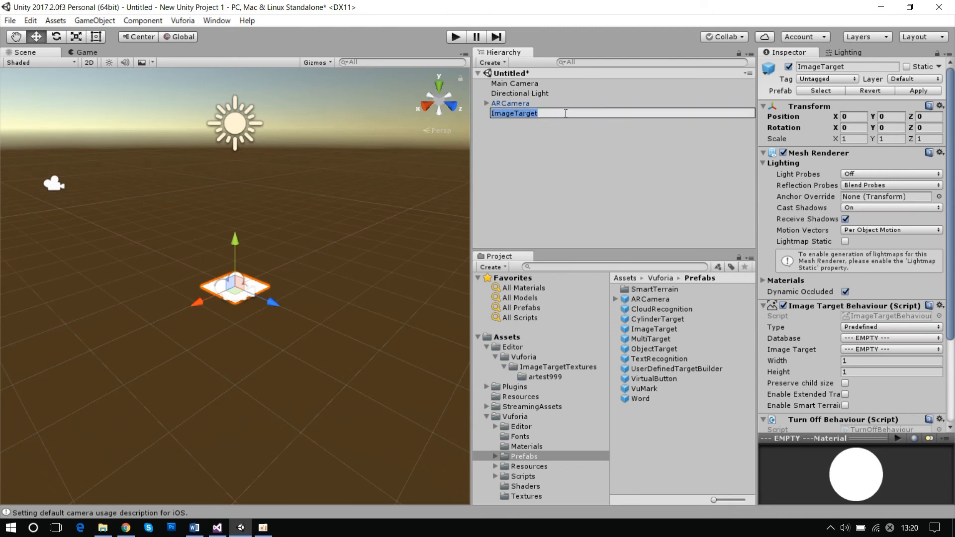
pyautogui.click(820, 363)
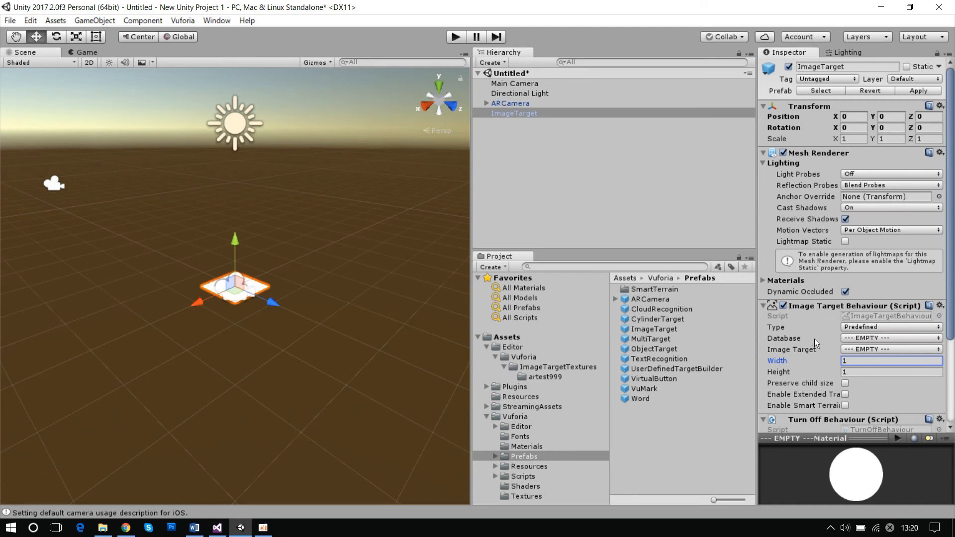
pyautogui.click(896, 336)
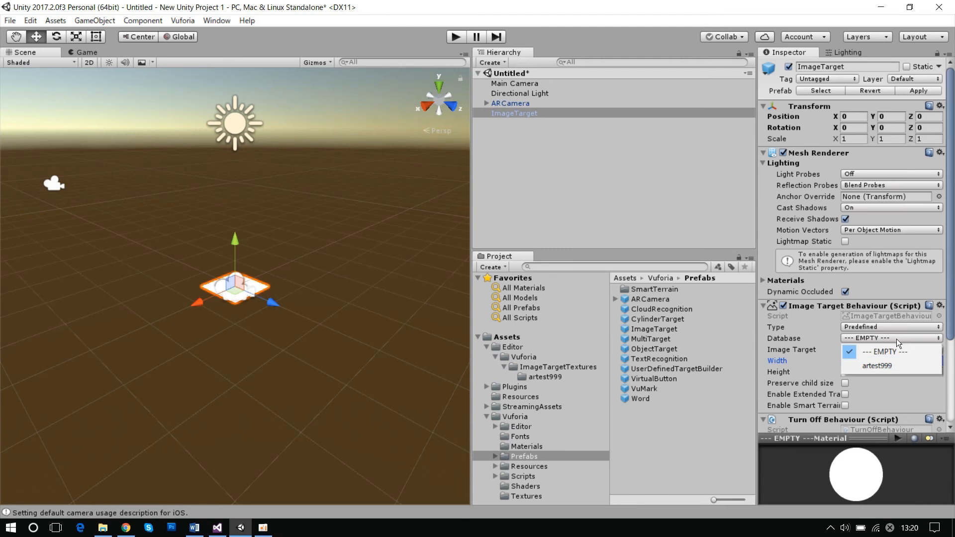
pyautogui.click(896, 367)
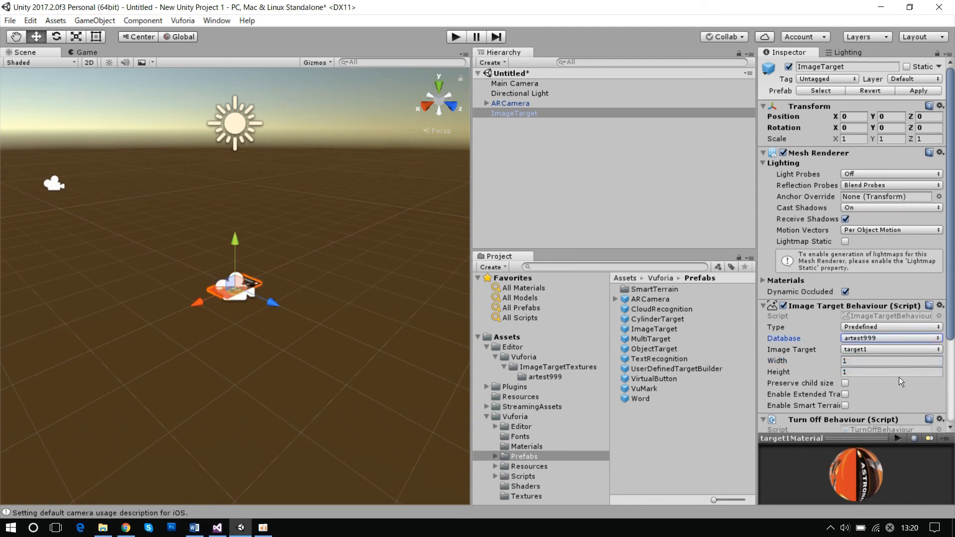
pyautogui.click(862, 349)
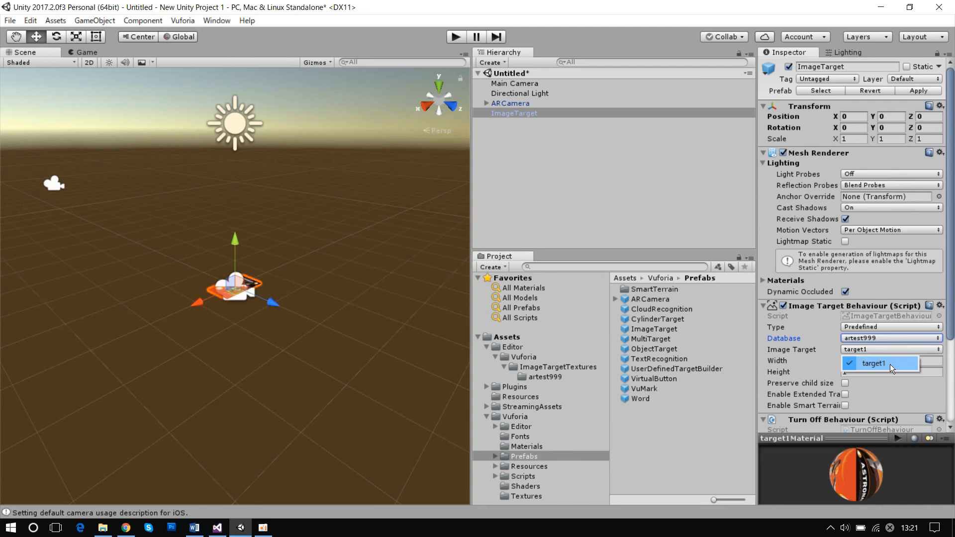
pyautogui.click(884, 365)
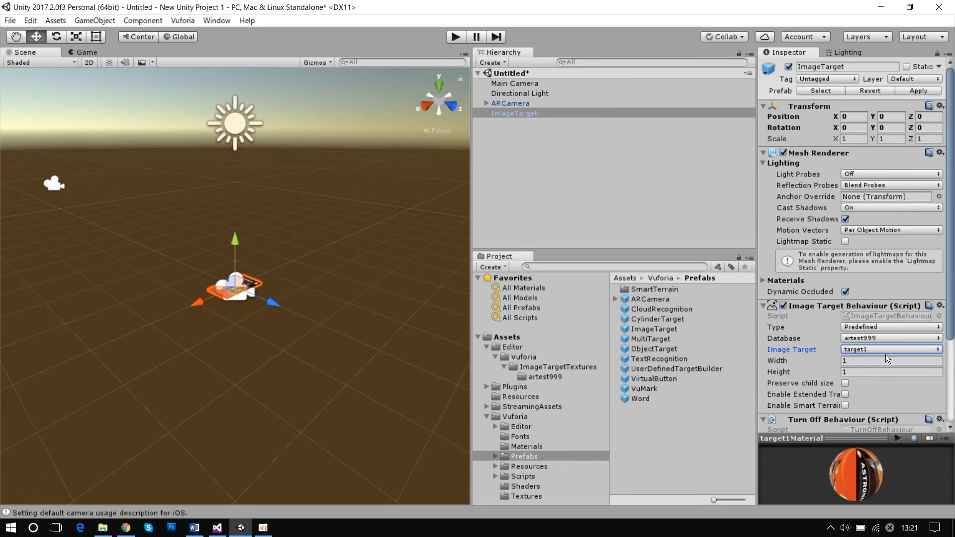
pyautogui.click(880, 348)
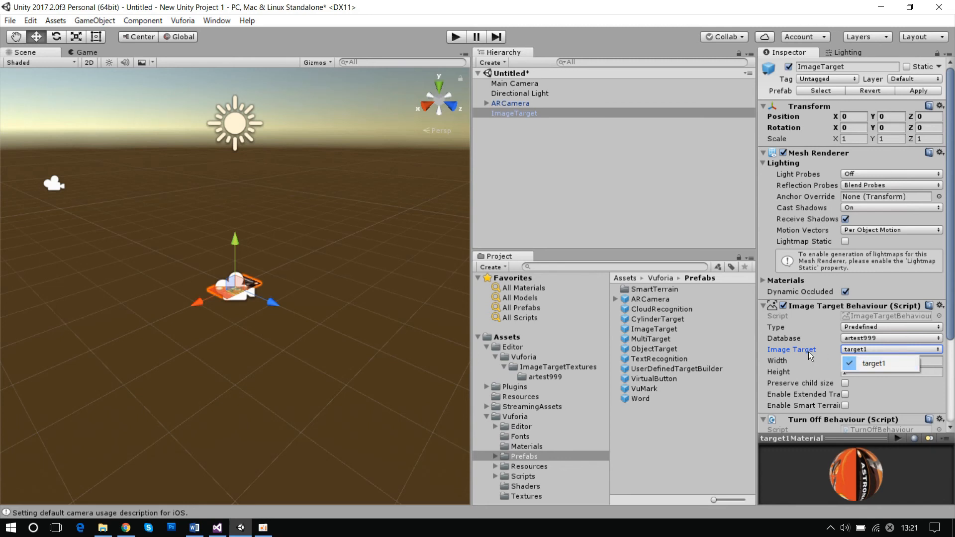
pyautogui.click(299, 347)
# - Create a 3D Capsule as a child of ImageTarget in the hierarchy
pyautogui.click(249, 292)
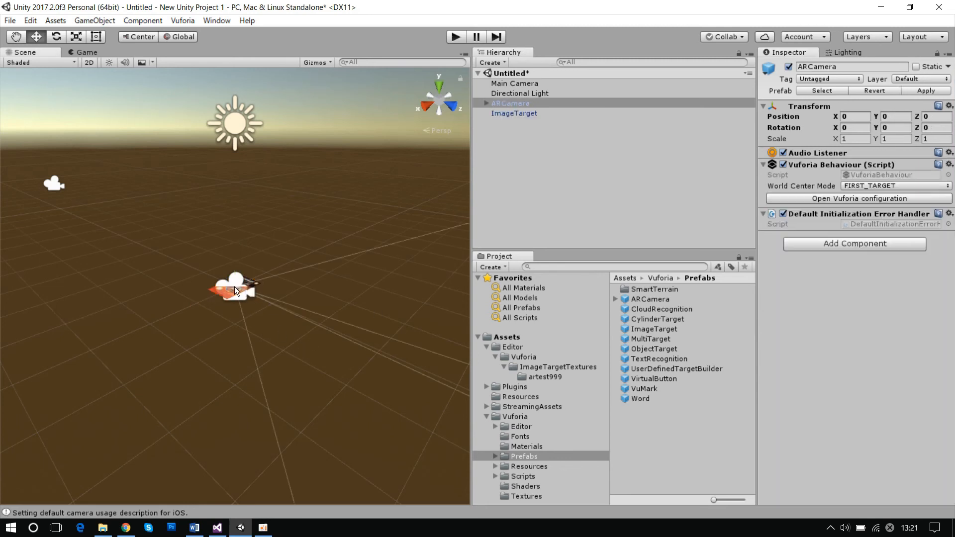
pyautogui.click(234, 288)
pyautogui.scroll(5, 240, 287)
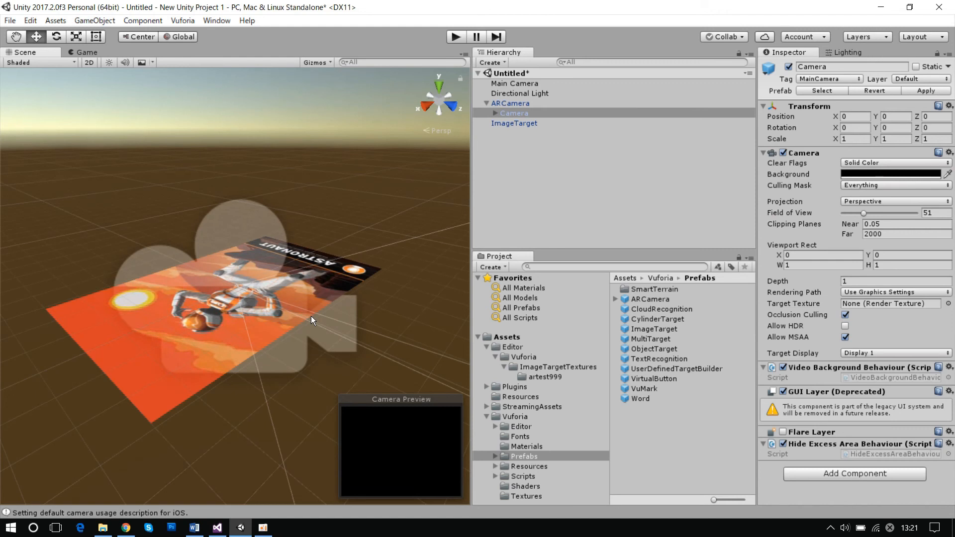
pyautogui.click(521, 124)
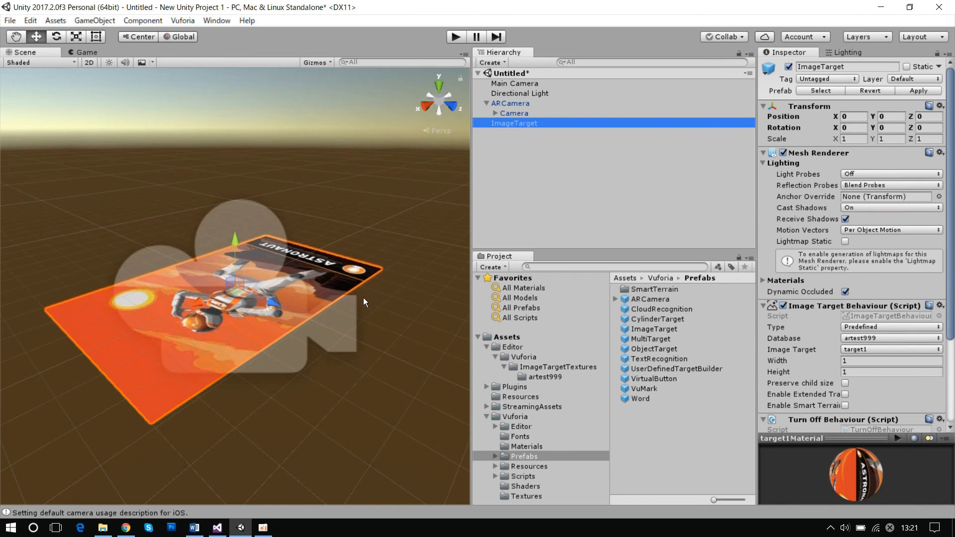
pyautogui.click(487, 103)
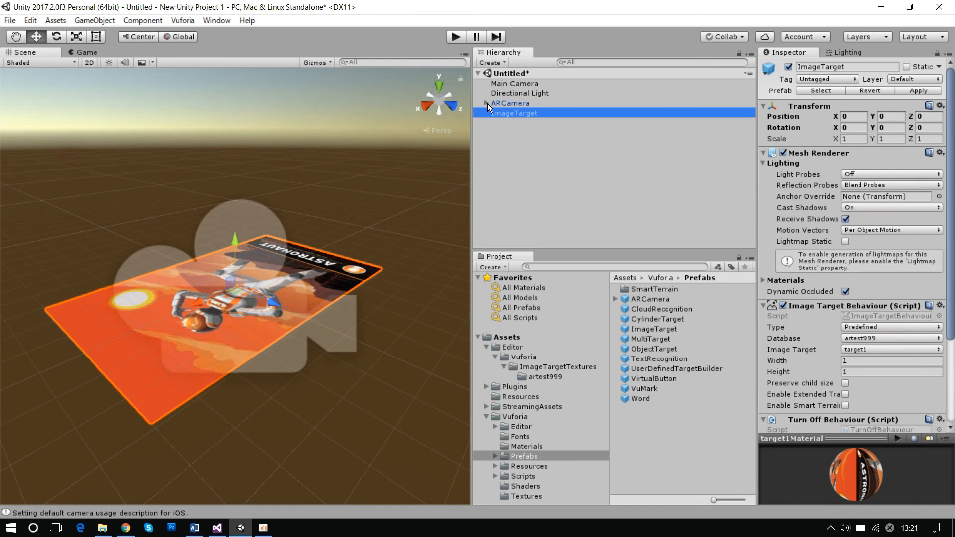
pyautogui.rightClick(536, 145)
pyautogui.moveTo(623, 263)
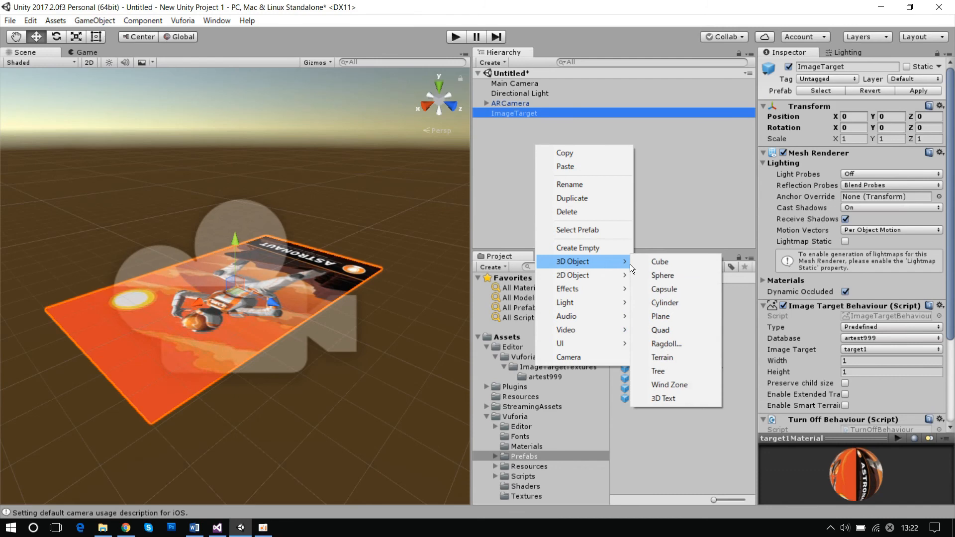
pyautogui.click(686, 290)
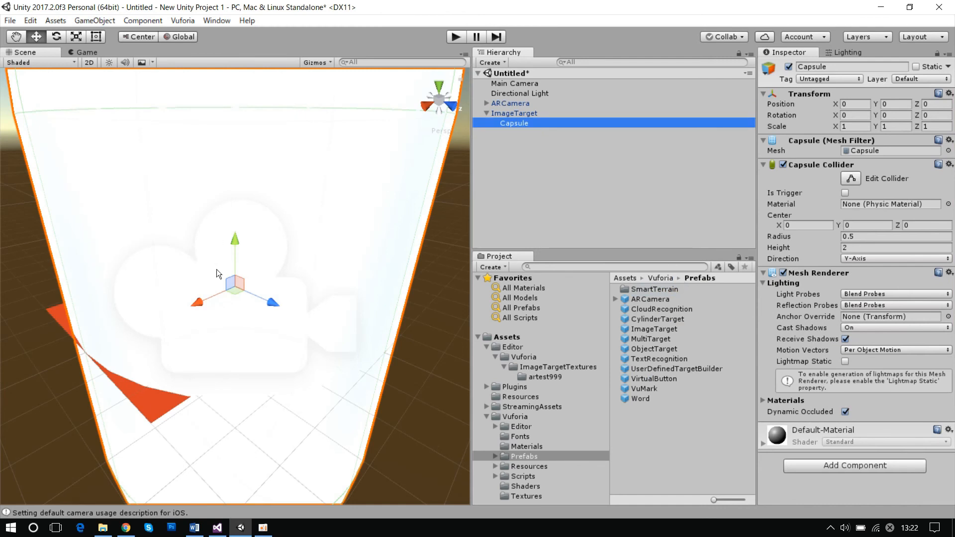
# - Scale the capsule uniformly down to about 0.42 and raise it above the image target to a Y position of about 0.376
pyautogui.press('r')
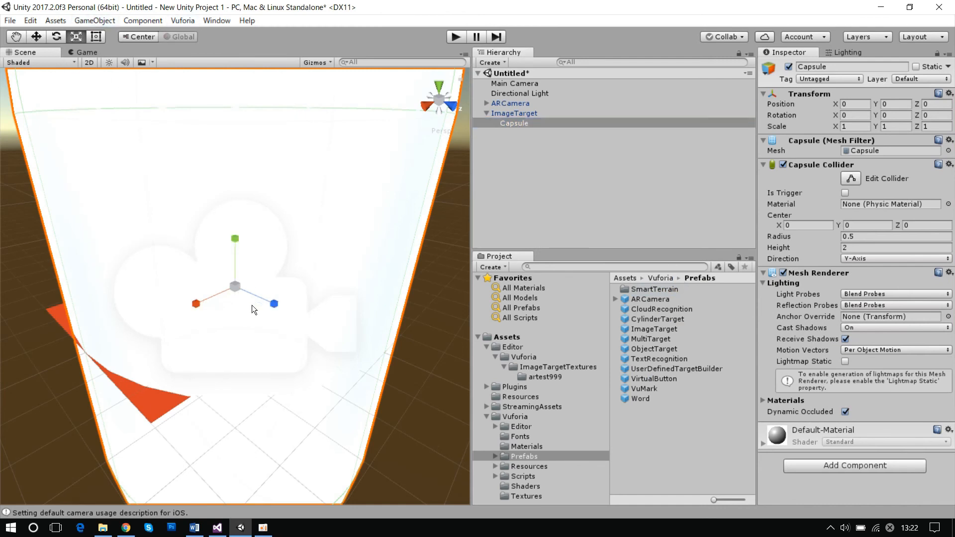
pyautogui.moveTo(237, 285); pyautogui.dragTo(226, 303)
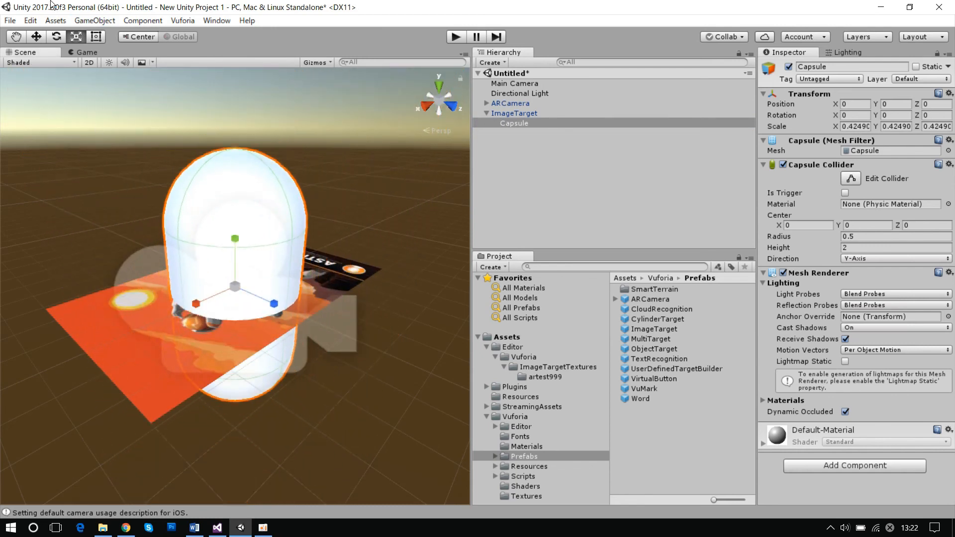
pyautogui.click(43, 38)
pyautogui.moveTo(236, 243); pyautogui.dragTo(244, 170)
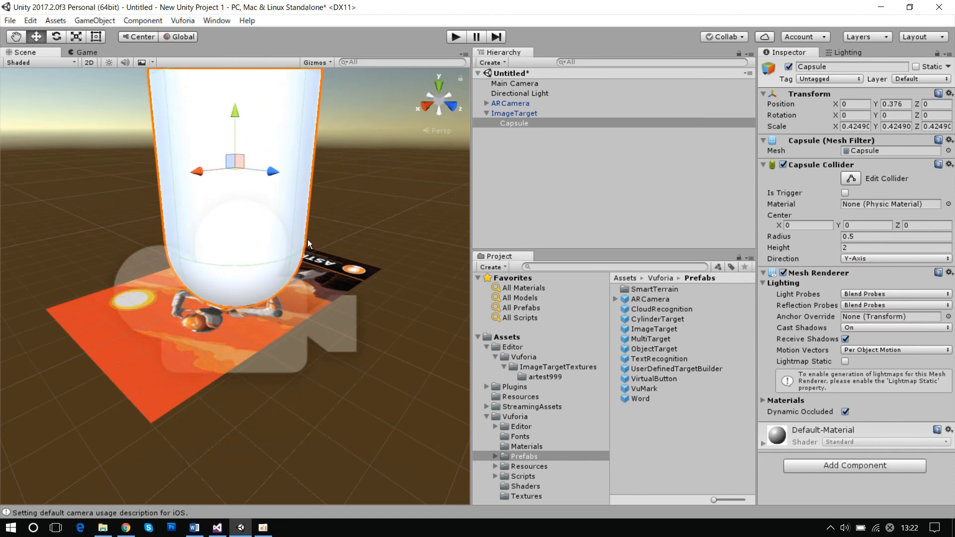
pyautogui.scroll(-5, 330, 250)
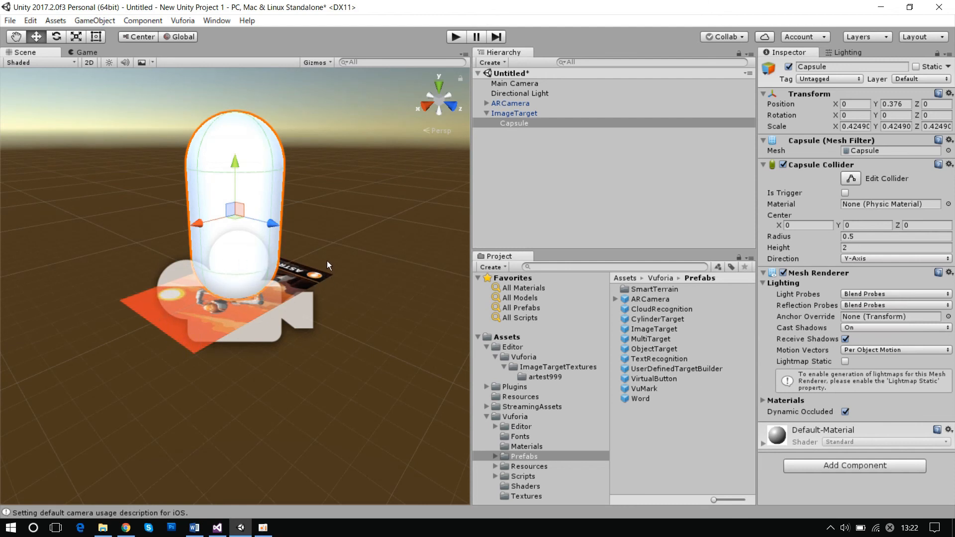
pyautogui.click(541, 115)
pyautogui.click(542, 123)
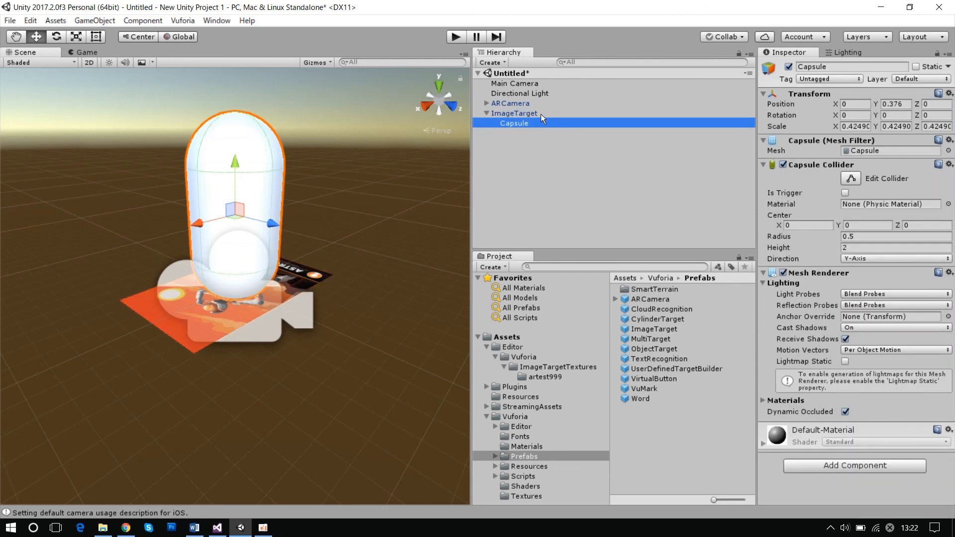
pyautogui.click(541, 114)
pyautogui.click(539, 124)
pyautogui.click(545, 112)
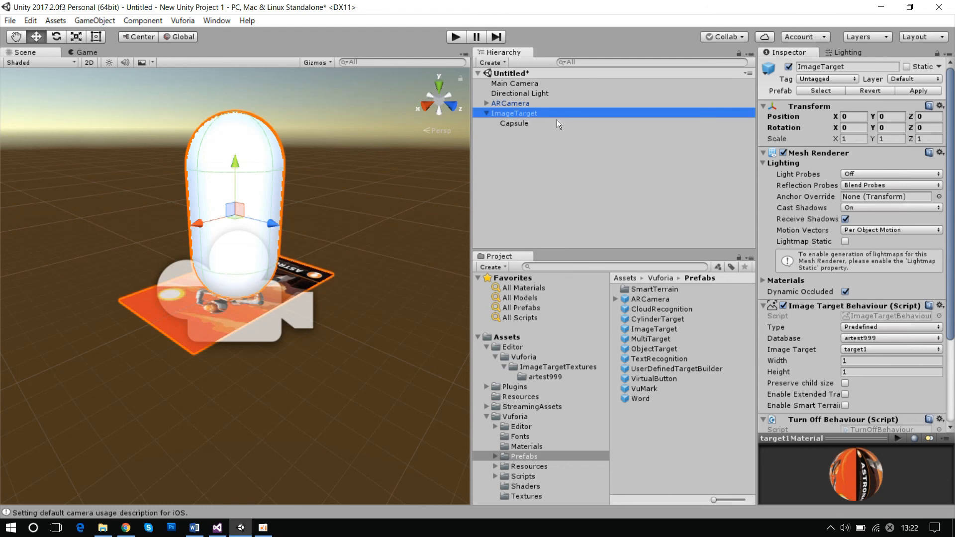
pyautogui.click(548, 124)
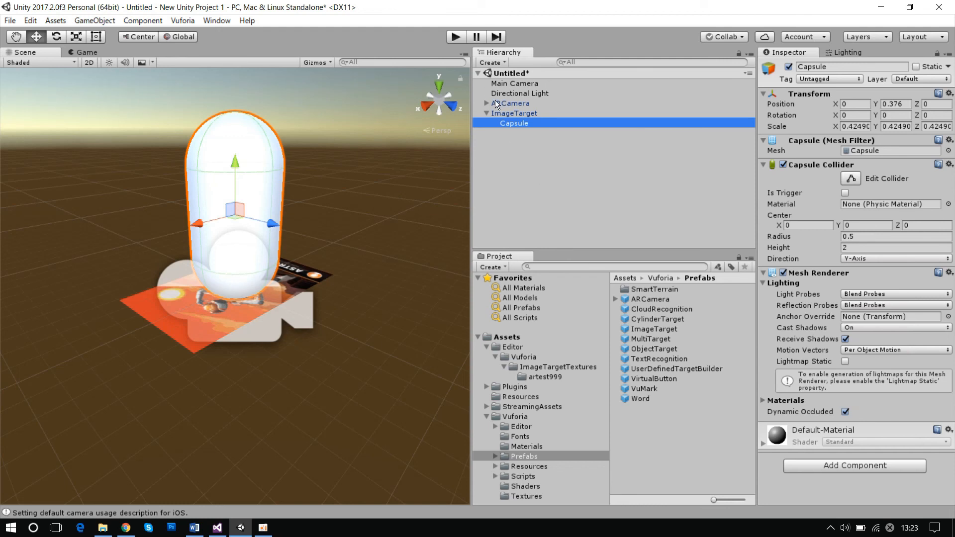
# - Run the scene in play mode to test the webcam AR view, and stop playback
pyautogui.click(454, 38)
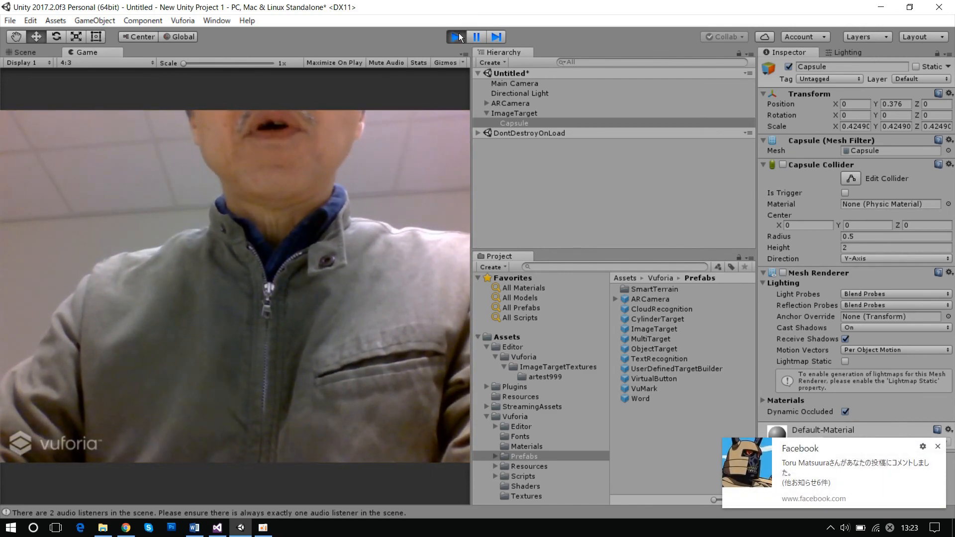
pyautogui.click(456, 36)
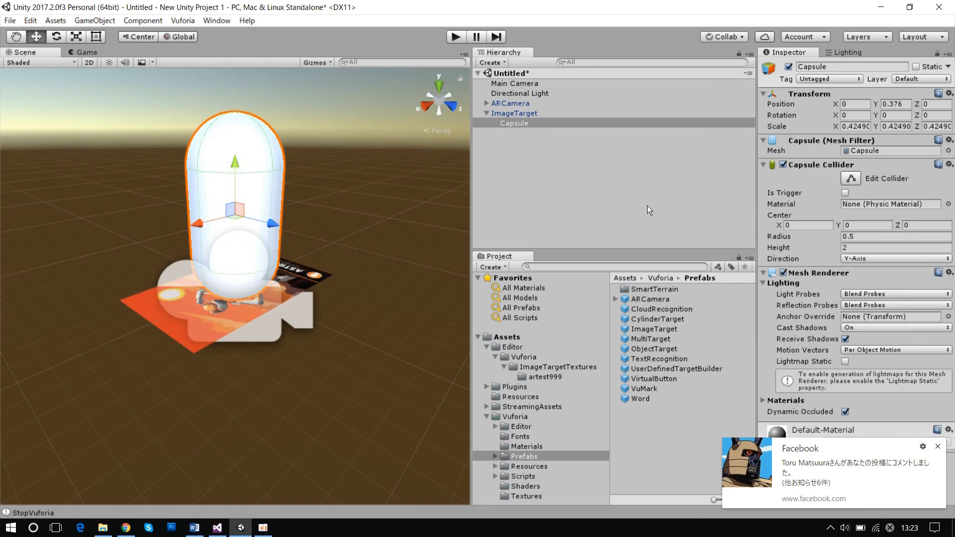
pyautogui.click(570, 126)
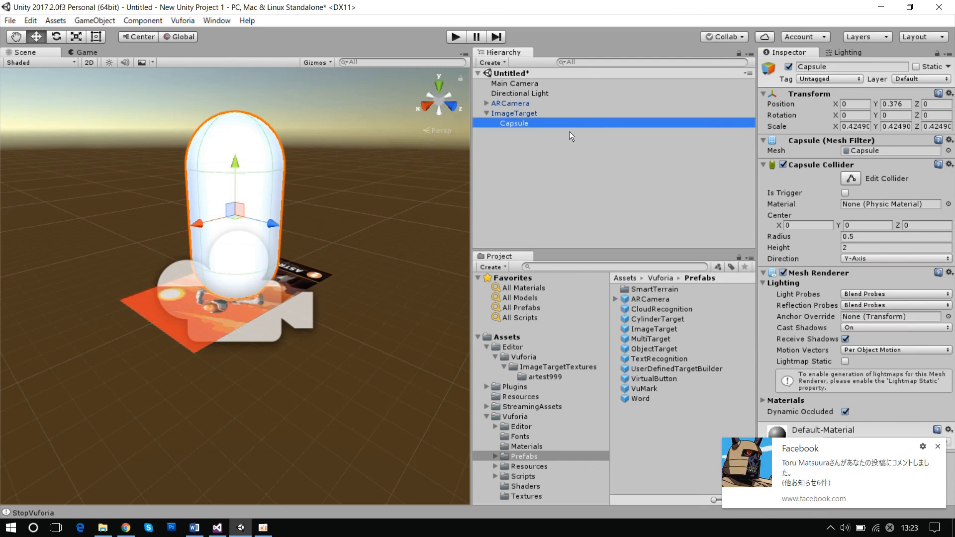
# - Import all items of the custom package pooni.unitypackage from the ARworkshop folder on the desktop into the project
pyautogui.click(37, 22)
pyautogui.moveTo(52, 20)
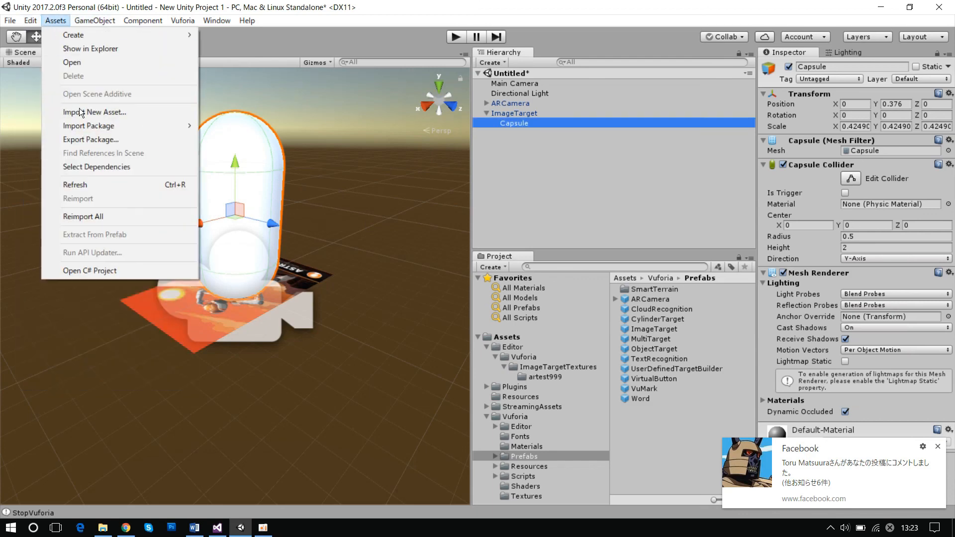
pyautogui.moveTo(107, 124)
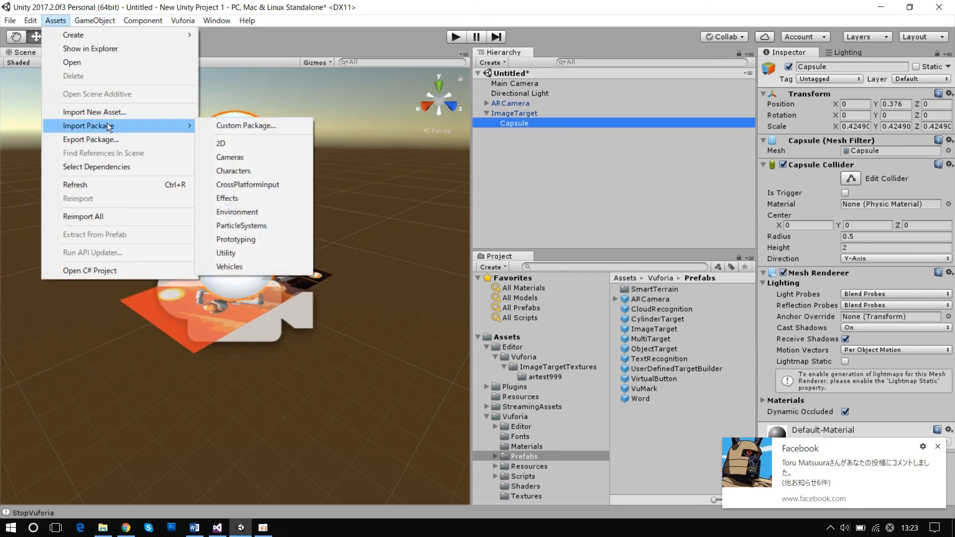
pyautogui.click(228, 125)
pyautogui.click(51, 179)
pyautogui.doubleClick(350, 123)
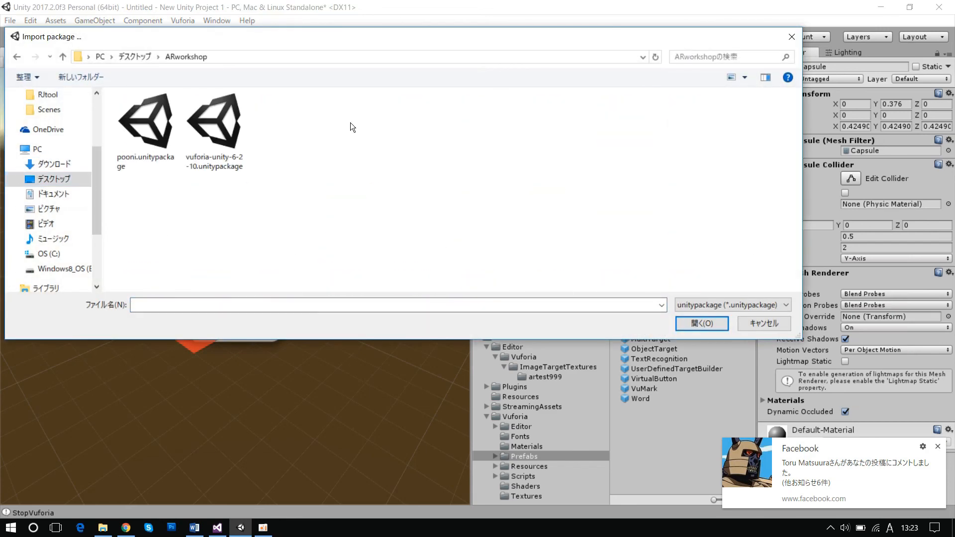
pyautogui.doubleClick(152, 129)
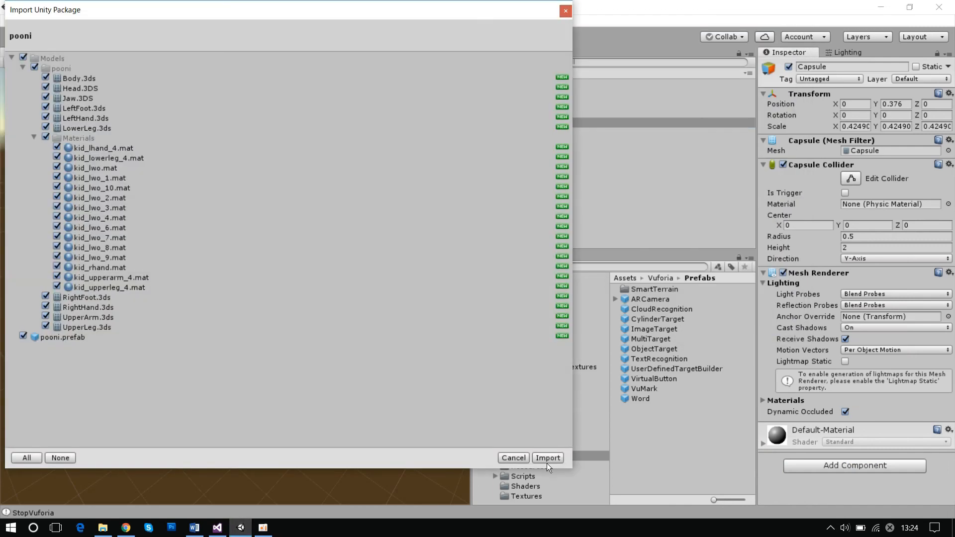
pyautogui.click(547, 458)
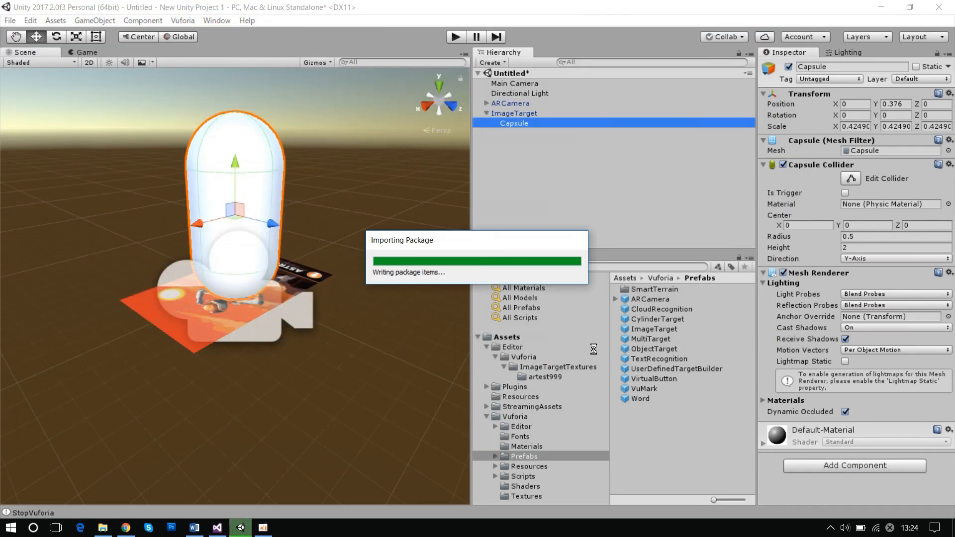
# - Add the pooni prefab from the project's Assets root folder to the scene hierarchy
pyautogui.click(512, 339)
pyautogui.click(642, 370)
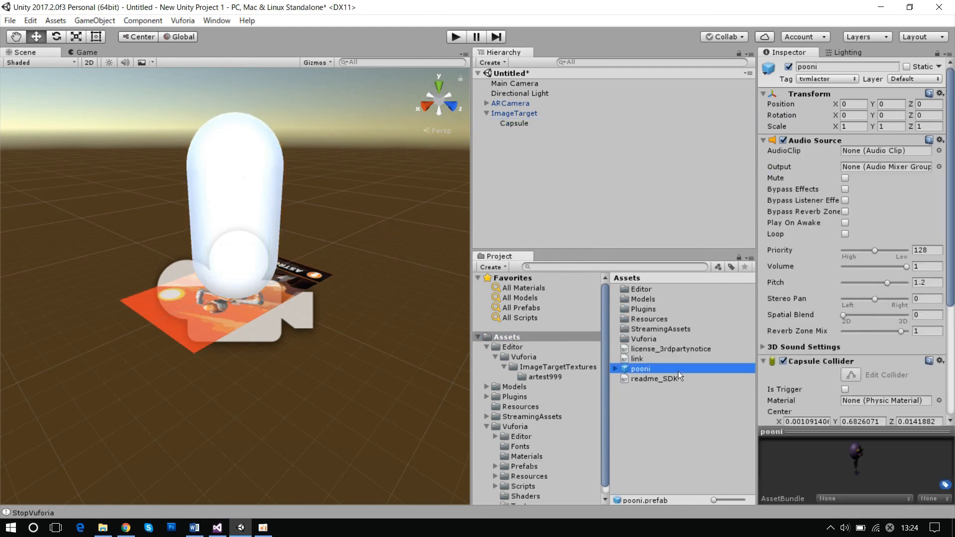
pyautogui.moveTo(625, 368); pyautogui.dragTo(514, 227)
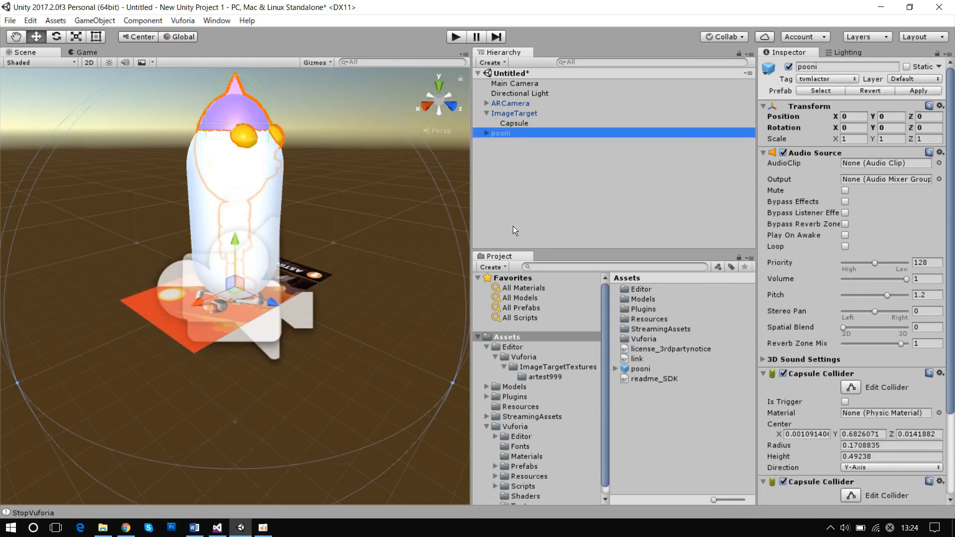
# - Delete the Capsule from under ImageTarget and make pooni a child of ImageTarget in its place
pyautogui.click(547, 123)
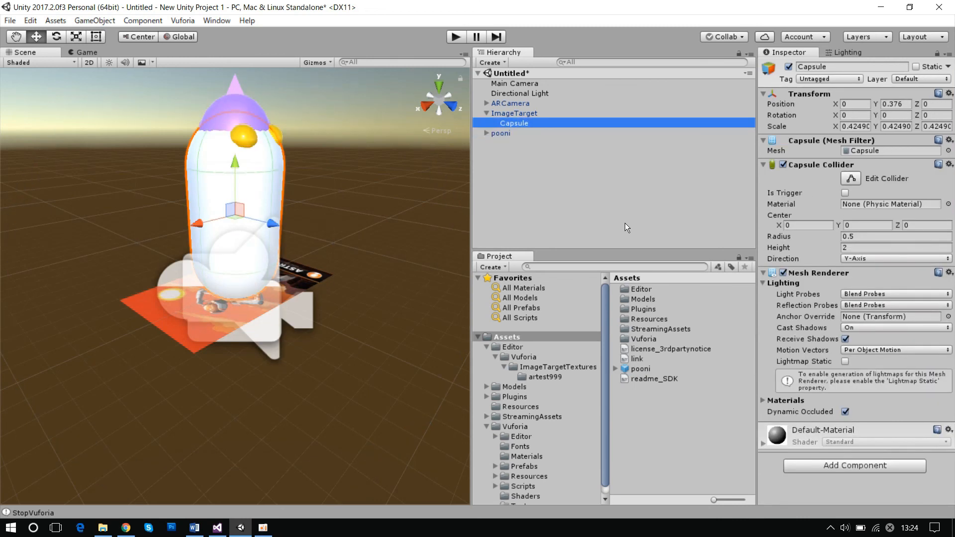
pyautogui.press('Delete')
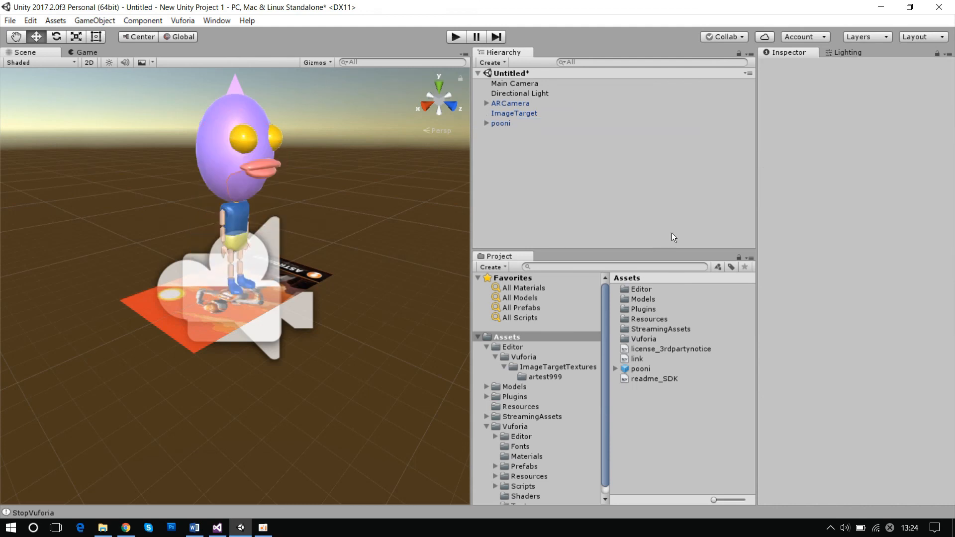
pyautogui.click(501, 123)
pyautogui.moveTo(502, 123); pyautogui.dragTo(512, 113)
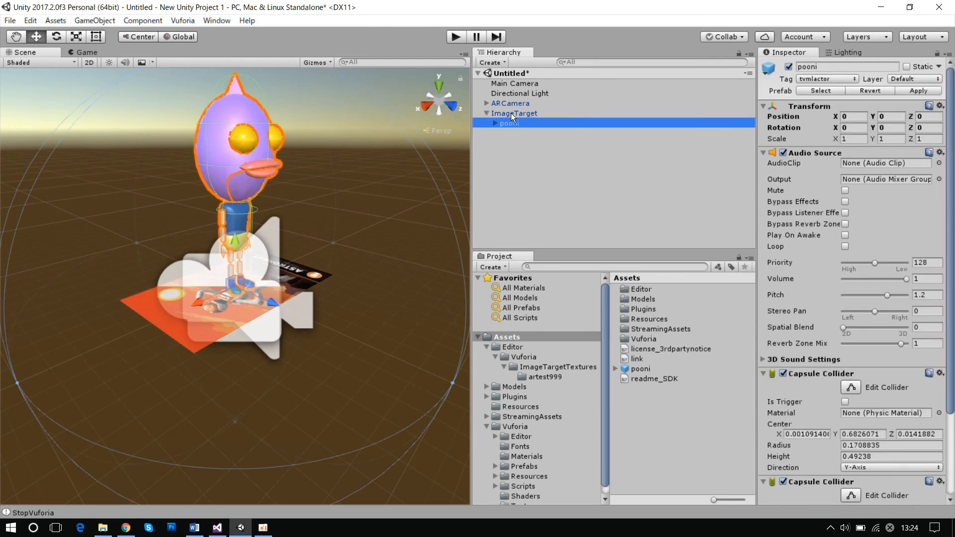
# - Deselect pooni and run the scene in play mode to test the character on the image target
pyautogui.click(320, 447)
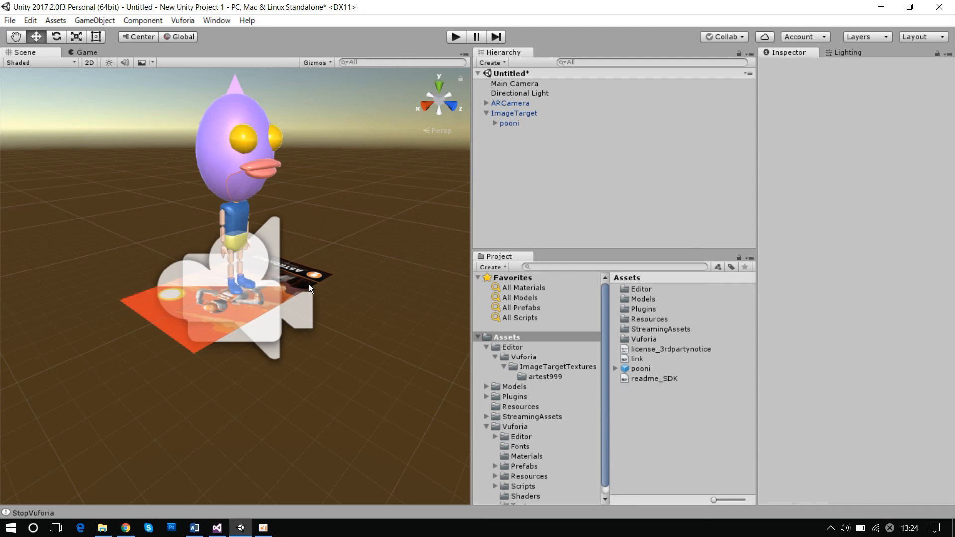
pyautogui.click(460, 39)
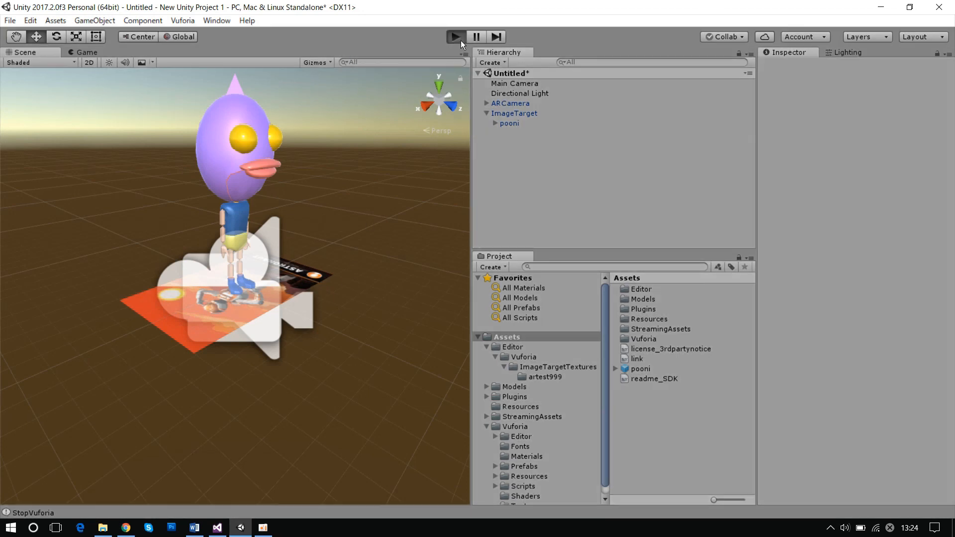
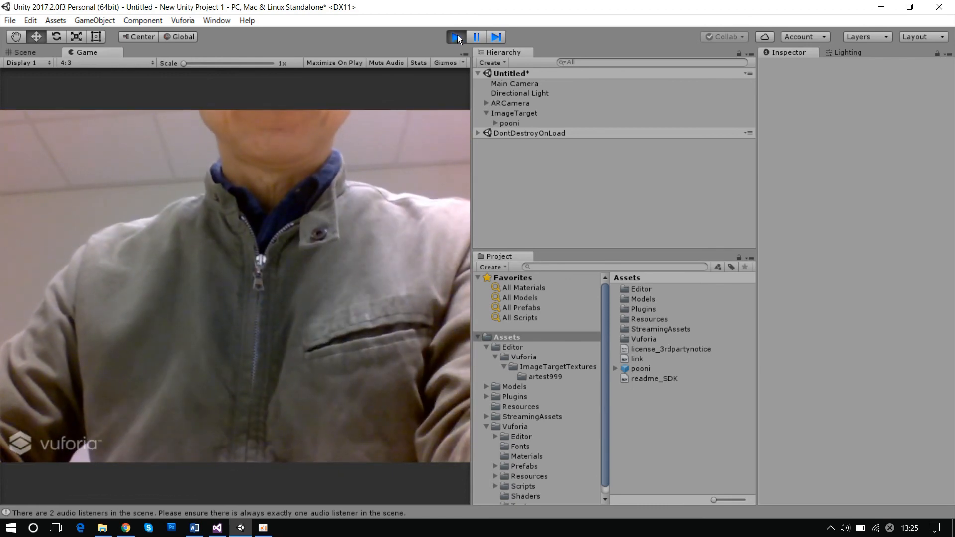
# - Stop play mode to end the test of the pooni character and return to editing the scene
pyautogui.click(456, 37)
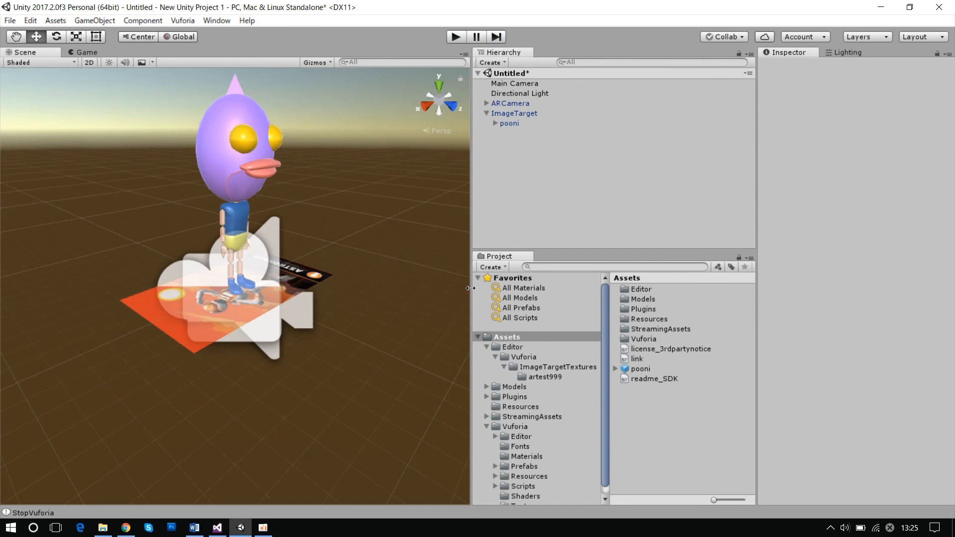